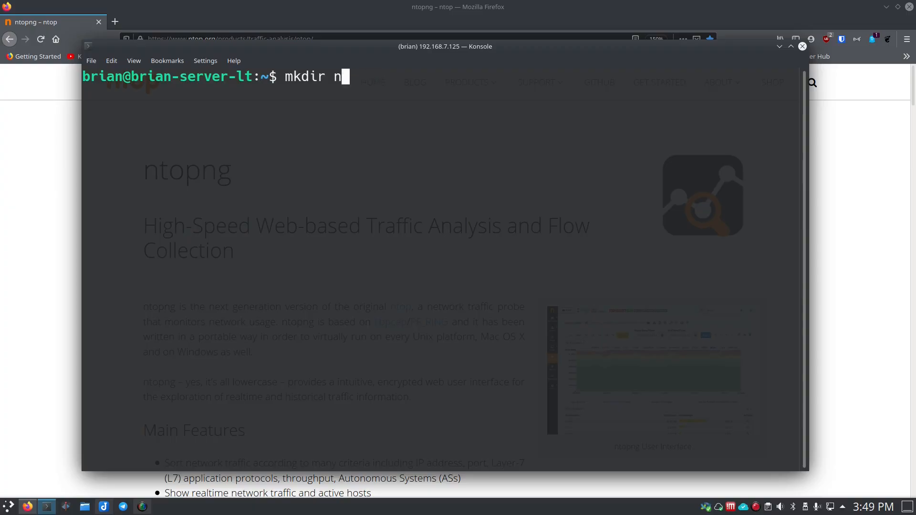
Step: List the home directory's contents and change into the ntopng folder
{"action": "type", "text": "ls"}
{"action": "key", "text": "Return"}
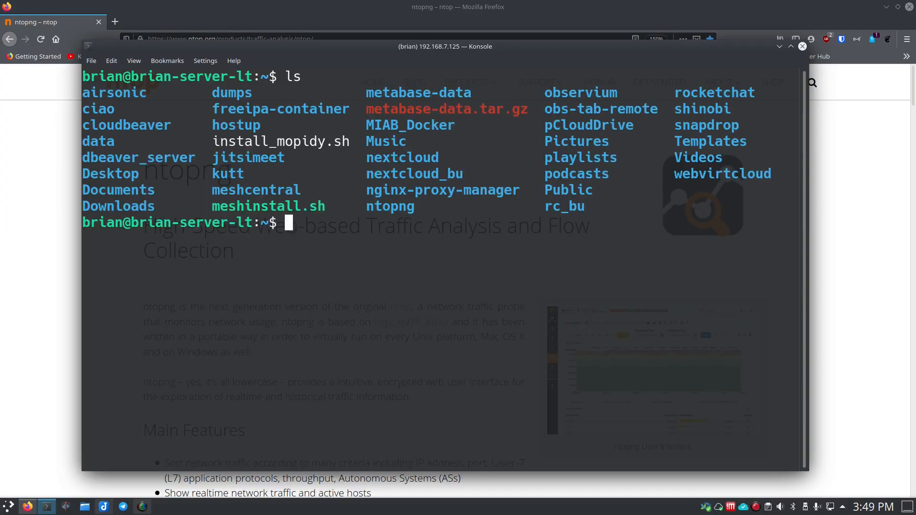
{"action": "left_click_drag", "start_coordinate": [422, 206], "coordinate": [365, 207]}
{"action": "left_click", "coordinate": [347, 228]}
{"action": "type", "text": "cd nt"}
{"action": "key", "text": "Tab"}
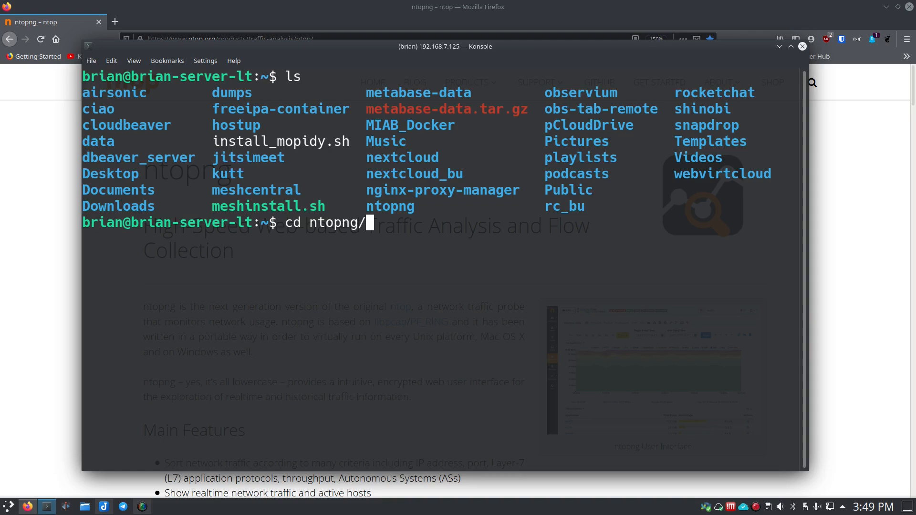
{"action": "key", "text": "BackSpace"}
{"action": "key", "text": "Return"}
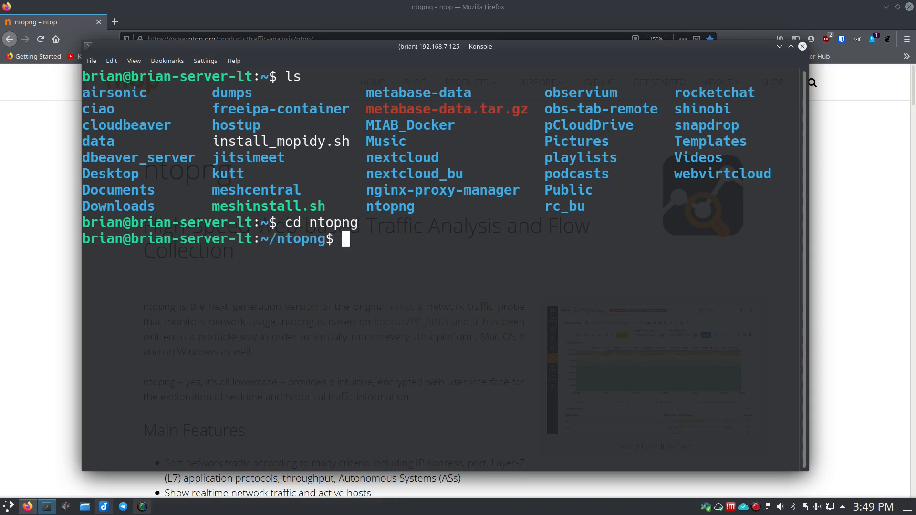
Step: Clear the terminal and list the files in the ntopng folder
{"action": "type", "text": "clear"}
{"action": "key", "text": "Return"}
{"action": "type", "text": "ls"}
{"action": "key", "text": "Return"}
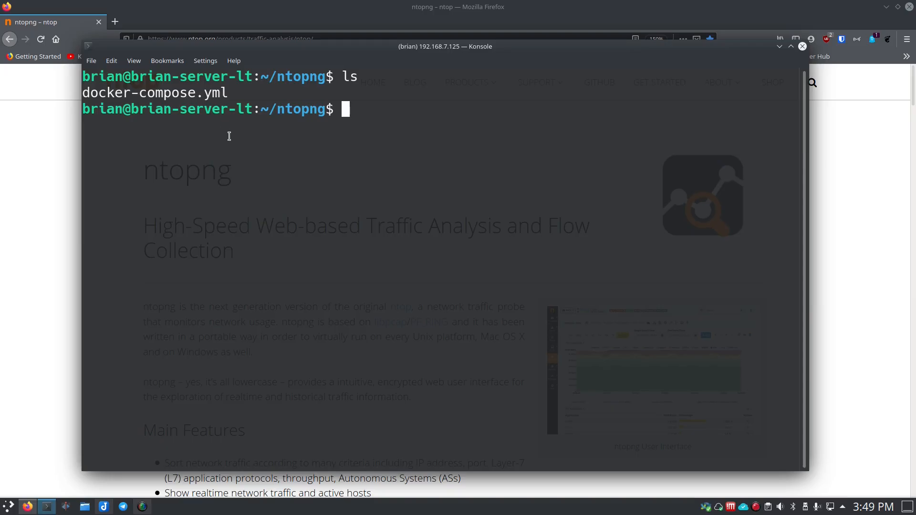
Step: Open docker-compose.yml in the nano editor
{"action": "type", "text": "nano docker-"}
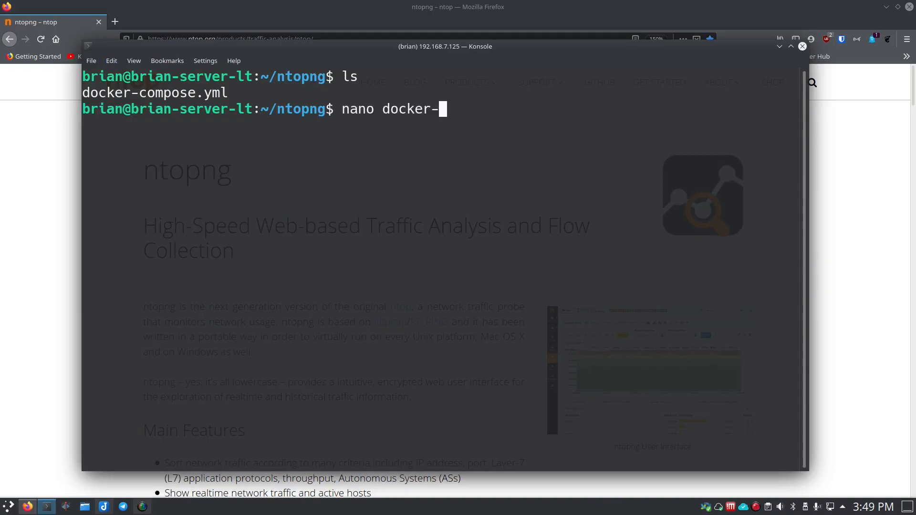
{"action": "type", "text": "compose.yml"}
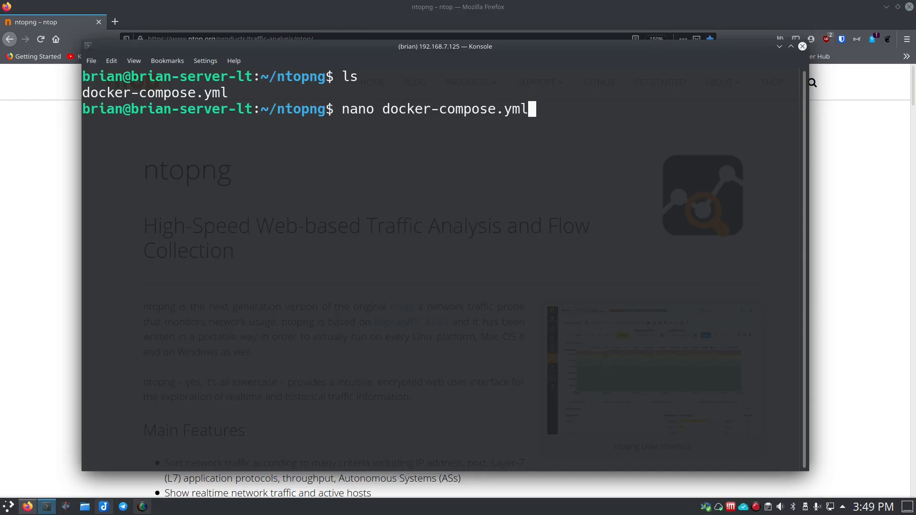
{"action": "key", "text": "Return"}
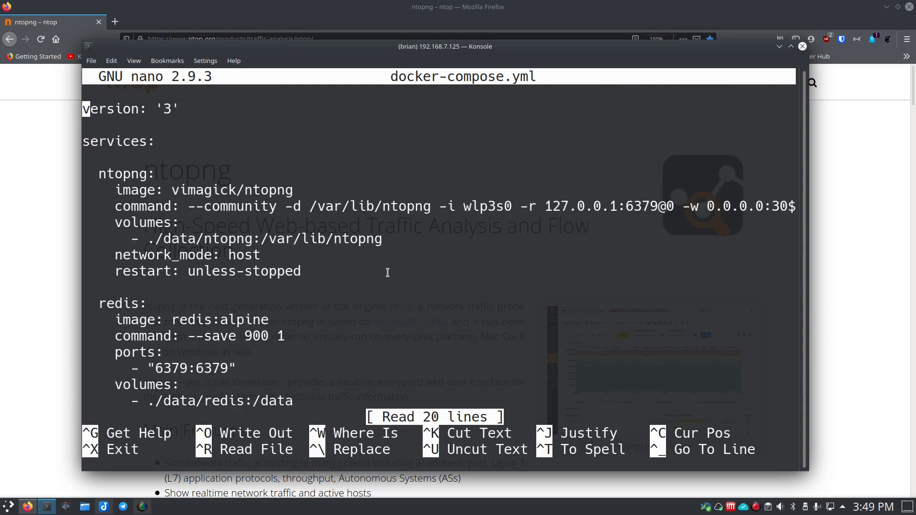
Step: Examine the ntopng service's image and its command line options, including the data directory, network interface and Redis address
{"action": "key", "text": "Down"}
{"action": "key", "text": "Down"}
{"action": "key", "text": "Down"}
{"action": "key", "text": "Right"}
{"action": "key", "text": "Right"}
{"action": "key", "text": "Down"}
{"action": "key", "text": "Right"}
{"action": "key", "text": "Right"}
{"action": "key", "text": "Right"}
{"action": "key", "text": "Right"}
{"action": "key", "text": "Right"}
{"action": "key", "text": "Right"}
{"action": "key", "text": "Right"}
{"action": "key", "text": "Right"}
{"action": "key", "text": "Right"}
{"action": "key", "text": "Right"}
{"action": "key", "text": "Right"}
{"action": "key", "text": "Right"}
{"action": "key", "text": "Down"}
{"action": "key", "text": "Right"}
{"action": "key", "text": "Right"}
{"action": "key", "text": "Right"}
{"action": "key", "text": "Right"}
{"action": "key", "text": "Right"}
{"action": "key", "text": "Right"}
{"action": "key", "text": "Right"}
{"action": "key", "text": "Right"}
{"action": "key", "text": "Right"}
{"action": "key", "text": "Right"}
{"action": "key", "text": "Right"}
{"action": "key", "text": "Right"}
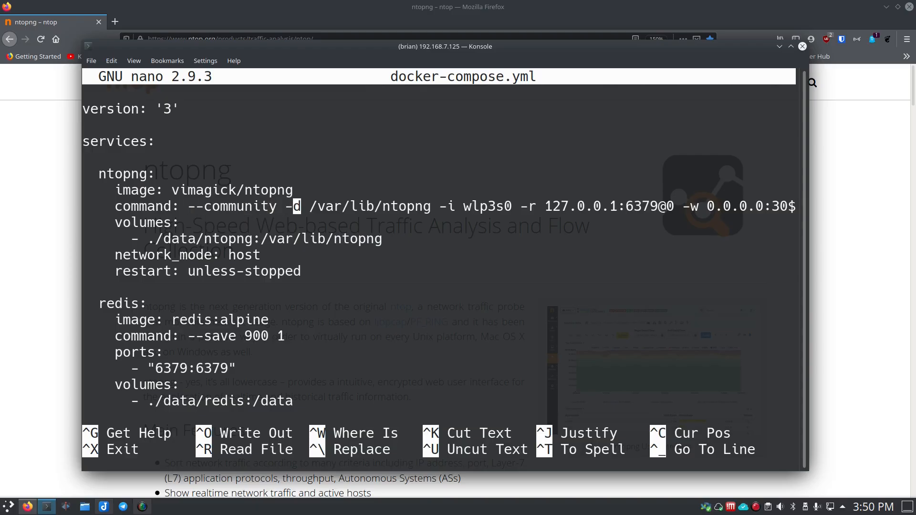
{"action": "key", "text": "Right"}
{"action": "key", "text": "Right"}
{"action": "key", "text": "Right"}
{"action": "key", "text": "Right"}
{"action": "key", "text": "Right"}
{"action": "key", "text": "Right"}
{"action": "key", "text": "Right"}
{"action": "key", "text": "Right"}
{"action": "key", "text": "Right"}
{"action": "key", "text": "Right"}
{"action": "key", "text": "Right"}
{"action": "key", "text": "Right"}
{"action": "key", "text": "Right"}
{"action": "key", "text": "Right"}
{"action": "key", "text": "Right"}
{"action": "key", "text": "Right"}
{"action": "key", "text": "Right"}
{"action": "key", "text": "Right"}
{"action": "key", "text": "Right"}
{"action": "key", "text": "Right"}
{"action": "key", "text": "Right"}
{"action": "key", "text": "Right"}
{"action": "key", "text": "Right"}
{"action": "key", "text": "Right"}
{"action": "key", "text": "Right"}
{"action": "key", "text": "Right"}
{"action": "key", "text": "Left"}
{"action": "key", "text": "Left"}
{"action": "key", "text": "Left"}
{"action": "key", "text": "Left"}
{"action": "key", "text": "Left"}
{"action": "key", "text": "Right"}
{"action": "key", "text": "Right"}
{"action": "key", "text": "Right"}
{"action": "key", "text": "Right"}
{"action": "key", "text": "Right"}
{"action": "key", "text": "Left"}
{"action": "key", "text": "Left"}
{"action": "key", "text": "Left"}
{"action": "key", "text": "Left"}
{"action": "key", "text": "Left"}
{"action": "key", "text": "Right"}
{"action": "key", "text": "Right"}
{"action": "key", "text": "Right"}
{"action": "key", "text": "Right"}
{"action": "key", "text": "Right"}
{"action": "key", "text": "Right"}
{"action": "key", "text": "Right"}
{"action": "key", "text": "Right"}
{"action": "key", "text": "Right"}
{"action": "key", "text": "Right"}
{"action": "key", "text": "Right"}
{"action": "key", "text": "Right"}
{"action": "key", "text": "Right"}
{"action": "key", "text": "Right"}
{"action": "key", "text": "Right"}
{"action": "key", "text": "Right"}
{"action": "key", "text": "Right"}
{"action": "key", "text": "Right"}
{"action": "key", "text": "Right"}
{"action": "key", "text": "Right"}
{"action": "key", "text": "Right"}
{"action": "key", "text": "Right"}
{"action": "key", "text": "Right"}
{"action": "key", "text": "Right"}
{"action": "key", "text": "Left"}
{"action": "key", "text": "Left"}
{"action": "key", "text": "Left"}
{"action": "key", "text": "Right"}
{"action": "key", "text": "Left"}
{"action": "key", "text": "Left"}
{"action": "key", "text": "Left"}
{"action": "key", "text": "Left"}
{"action": "key", "text": "Left"}
{"action": "key", "text": "Left"}
{"action": "key", "text": "Left"}
{"action": "key", "text": "Left"}
{"action": "key", "text": "Left"}
{"action": "key", "text": "Left"}
{"action": "key", "text": "Right"}
{"action": "key", "text": "Right"}
{"action": "key", "text": "Right"}
{"action": "key", "text": "Right"}
{"action": "key", "text": "Right"}
{"action": "key", "text": "Right"}
{"action": "key", "text": "Right"}
{"action": "key", "text": "Right"}
{"action": "key", "text": "Right"}
{"action": "key", "text": "Right"}
{"action": "key", "text": "Right"}
{"action": "key", "text": "Right"}
Step: Set the web port at the end of the ntopng command line to 3410
{"action": "key", "text": "End"}
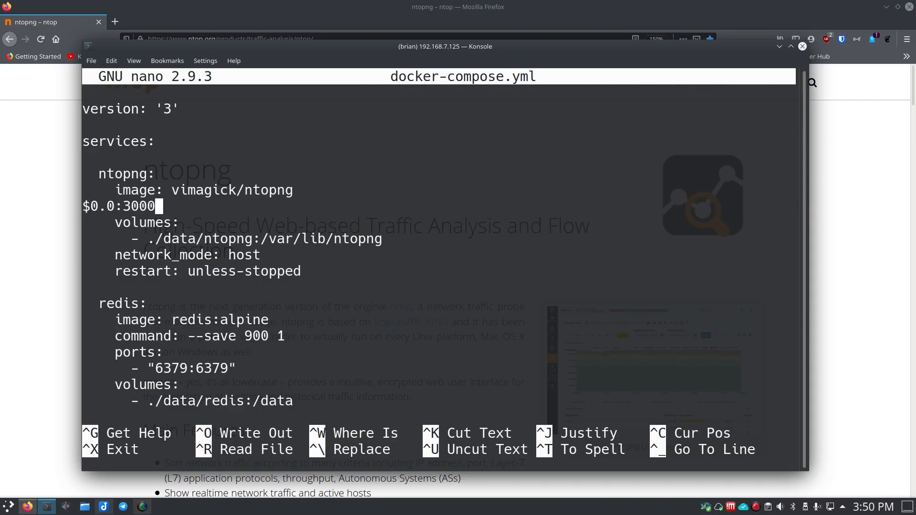
{"action": "key", "text": "BackSpace"}
{"action": "key", "text": "BackSpace"}
{"action": "key", "text": "BackSpace"}
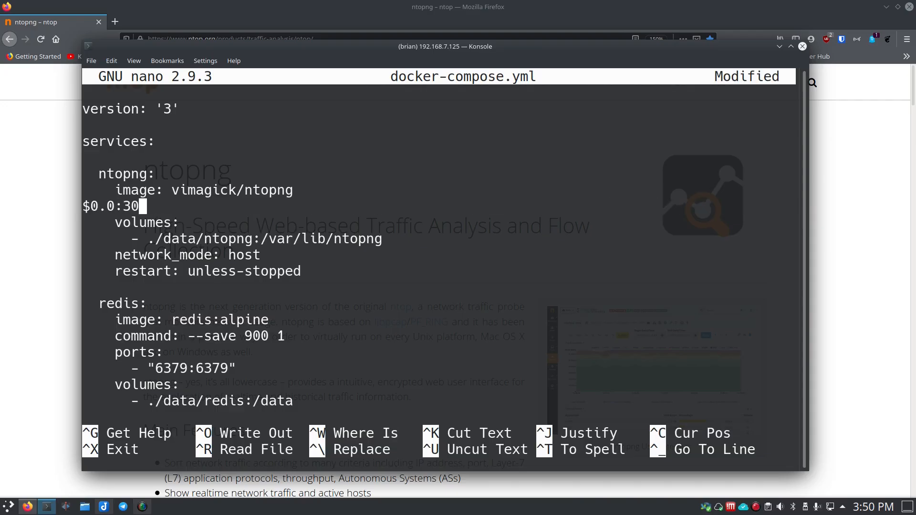
{"action": "key", "text": "BackSpace"}
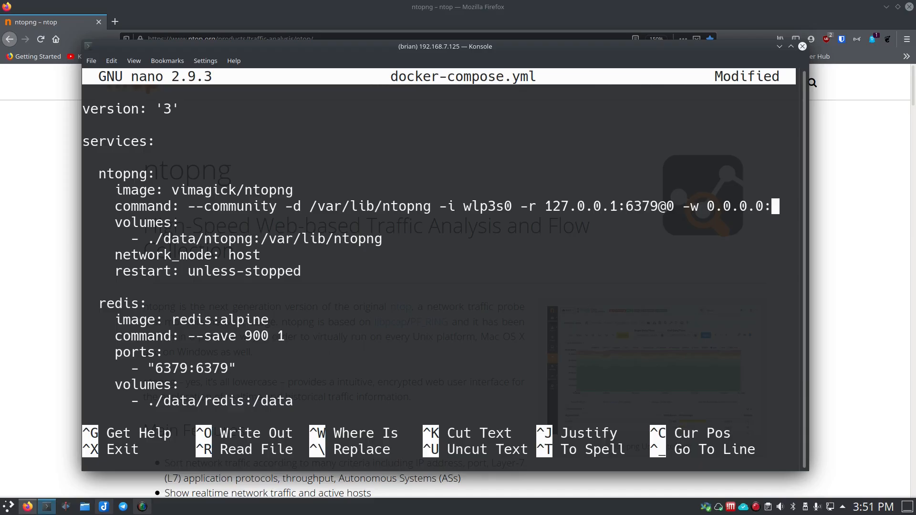
{"action": "type", "text": "3410"}
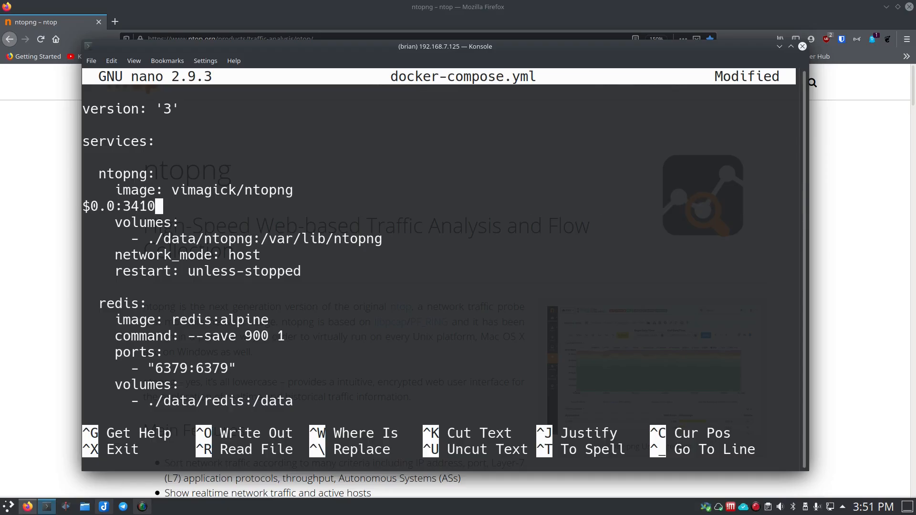
{"action": "key", "text": "Down"}
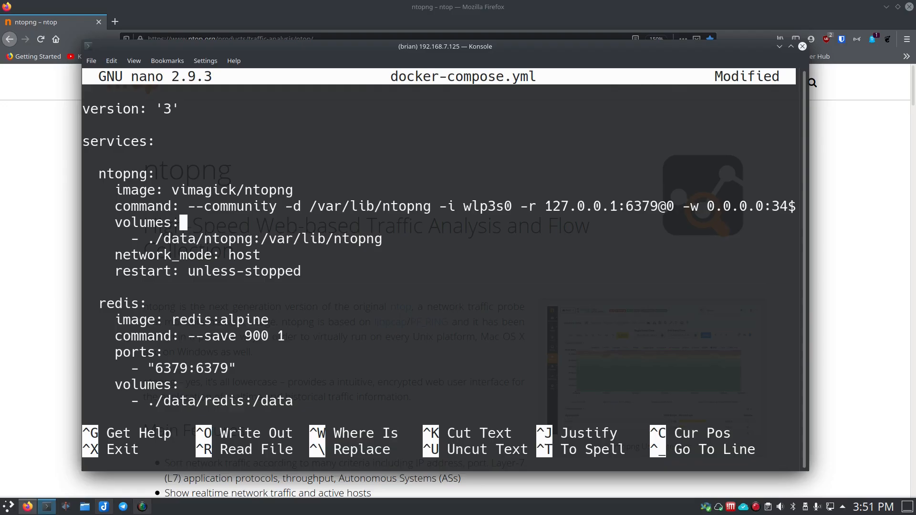
{"action": "key", "text": "Down"}
{"action": "key", "text": "Up"}
{"action": "key", "text": "Up"}
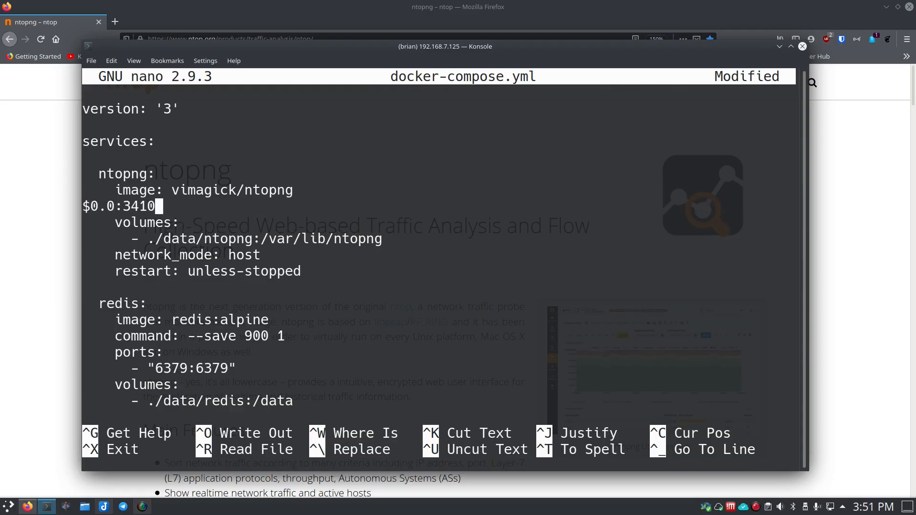
{"action": "key", "text": "Down"}
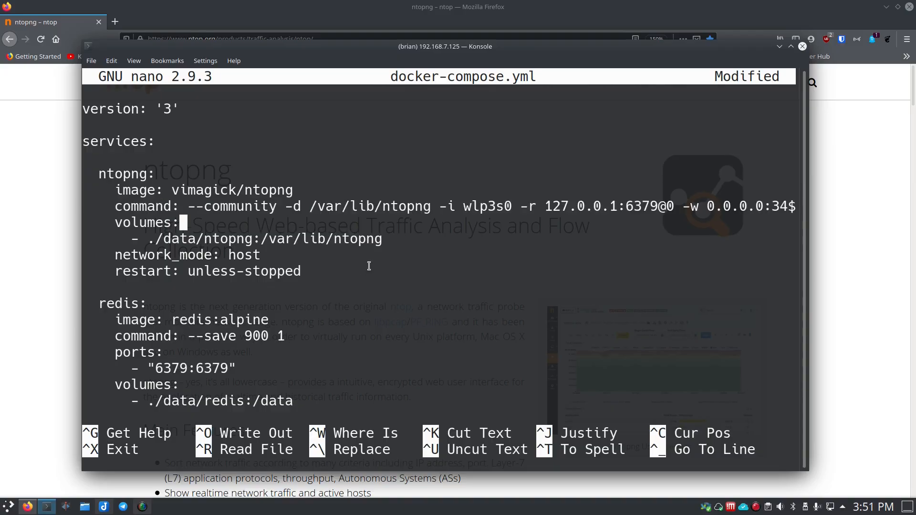
Step: Review the interface name wlp3s0 in the ntopng command, then the service's volume mapping and network mode
{"action": "left_click_drag", "start_coordinate": [461, 206], "coordinate": [513, 206]}
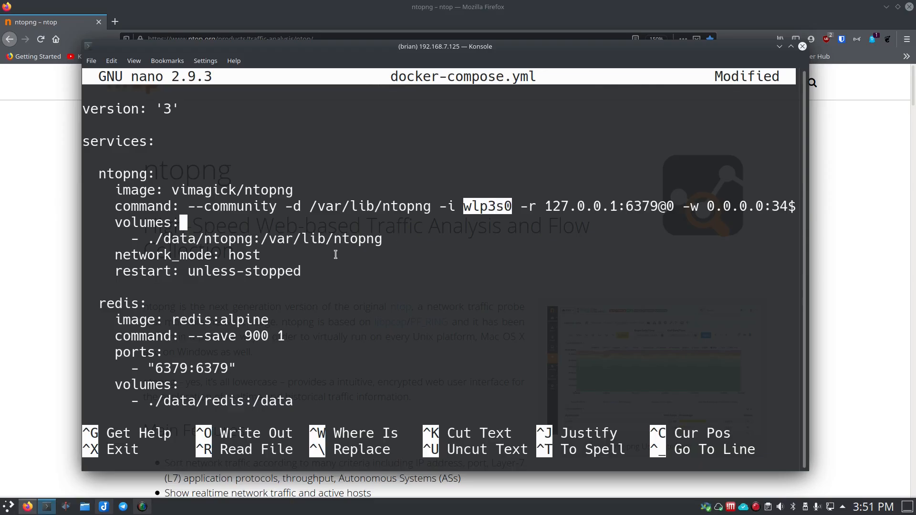
{"action": "key", "text": "Down"}
{"action": "key", "text": "End"}
{"action": "key", "text": "Left"}
{"action": "key", "text": "Left"}
{"action": "key", "text": "Left"}
{"action": "key", "text": "Left"}
{"action": "key", "text": "Left"}
{"action": "key", "text": "Left"}
{"action": "key", "text": "Left"}
{"action": "key", "text": "Left"}
{"action": "key", "text": "Left"}
{"action": "key", "text": "Left"}
{"action": "key", "text": "Left"}
{"action": "key", "text": "Left"}
{"action": "key", "text": "Left"}
{"action": "key", "text": "Left"}
{"action": "key", "text": "Left"}
{"action": "key", "text": "Left"}
{"action": "key", "text": "Left"}
{"action": "key", "text": "Left"}
{"action": "key", "text": "Left"}
{"action": "key", "text": "Left"}
{"action": "key", "text": "Left"}
{"action": "key", "text": "Left"}
{"action": "key", "text": "Left"}
{"action": "key", "text": "Left"}
{"action": "key", "text": "Left"}
{"action": "key", "text": "Left"}
{"action": "key", "text": "Right"}
{"action": "key", "text": "Right"}
{"action": "key", "text": "Right"}
{"action": "key", "text": "Right"}
{"action": "key", "text": "Right"}
{"action": "key", "text": "Right"}
{"action": "key", "text": "Right"}
{"action": "key", "text": "Right"}
{"action": "key", "text": "Right"}
{"action": "key", "text": "Left"}
{"action": "key", "text": "Left"}
{"action": "key", "text": "Left"}
{"action": "key", "text": "Left"}
{"action": "key", "text": "Left"}
{"action": "key", "text": "Left"}
{"action": "key", "text": "Left"}
{"action": "key", "text": "Left"}
{"action": "key", "text": "Left"}
{"action": "key", "text": "Left"}
{"action": "key", "text": "Right"}
{"action": "key", "text": "Right"}
{"action": "key", "text": "Right"}
{"action": "key", "text": "Down"}
{"action": "key", "text": "Up"}
Step: Examine the rest of the compose file, covering the redis service's image, save command, port mapping, volume and restart policy
{"action": "key", "text": "Left"}
{"action": "key", "text": "Left"}
{"action": "key", "text": "Right"}
{"action": "key", "text": "Right"}
{"action": "key", "text": "Down"}
{"action": "key", "text": "Right"}
{"action": "key", "text": "Right"}
{"action": "key", "text": "Right"}
{"action": "key", "text": "Right"}
{"action": "key", "text": "Right"}
{"action": "key", "text": "Right"}
{"action": "key", "text": "Right"}
{"action": "key", "text": "Right"}
{"action": "key", "text": "Right"}
{"action": "key", "text": "Left"}
{"action": "key", "text": "Left"}
{"action": "key", "text": "Left"}
{"action": "key", "text": "Left"}
{"action": "key", "text": "Down"}
{"action": "key", "text": "Down"}
{"action": "key", "text": "Down"}
{"action": "key", "text": "Up"}
{"action": "key", "text": "Up"}
{"action": "key", "text": "Down"}
{"action": "key", "text": "Down"}
{"action": "key", "text": "Down"}
{"action": "key", "text": "Down"}
{"action": "key", "text": "Down"}
{"action": "key", "text": "Up"}
{"action": "key", "text": "Down"}
{"action": "key", "text": "Down"}
{"action": "key", "text": "Left"}
{"action": "key", "text": "Left"}
{"action": "key", "text": "Left"}
{"action": "key", "text": "Right"}
{"action": "key", "text": "Right"}
{"action": "key", "text": "Right"}
{"action": "key", "text": "Down"}
{"action": "key", "text": "Up"}
{"action": "key", "text": "Down"}
Step: Review the redis service's restart policy and its volume mapping in the compose file
{"action": "key", "text": "Down"}
{"action": "key", "text": "Down"}
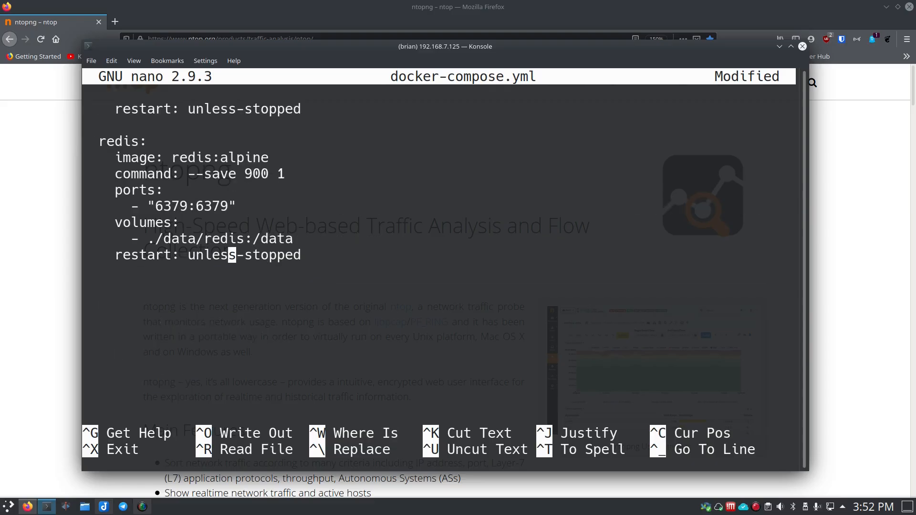
{"action": "key", "text": "Left"}
{"action": "key", "text": "Left"}
{"action": "key", "text": "Left"}
{"action": "key", "text": "Left"}
{"action": "key", "text": "Right"}
{"action": "key", "text": "Right"}
{"action": "key", "text": "Right"}
{"action": "key", "text": "Right"}
{"action": "key", "text": "Right"}
{"action": "key", "text": "Right"}
{"action": "key", "text": "Right"}
{"action": "key", "text": "Right"}
{"action": "key", "text": "Right"}
{"action": "key", "text": "Right"}
{"action": "key", "text": "Right"}
{"action": "key", "text": "Right"}
{"action": "key", "text": "Right"}
{"action": "key", "text": "Left"}
{"action": "key", "text": "Left"}
{"action": "key", "text": "Left"}
{"action": "key", "text": "Left"}
{"action": "key", "text": "Left"}
{"action": "key", "text": "Left"}
{"action": "key", "text": "Left"}
{"action": "key", "text": "Left"}
{"action": "key", "text": "Left"}
{"action": "key", "text": "Left"}
{"action": "key", "text": "Left"}
{"action": "key", "text": "Left"}
{"action": "key", "text": "Left"}
{"action": "key", "text": "Left"}
{"action": "key", "text": "Up"}
{"action": "key", "text": "Left"}
{"action": "key", "text": "Left"}
{"action": "key", "text": "Left"}
{"action": "key", "text": "Left"}
{"action": "key", "text": "Right"}
{"action": "key", "text": "Right"}
{"action": "key", "text": "Right"}
{"action": "key", "text": "Right"}
Step: Save docker-compose.yml under its existing name and exit the editor
{"action": "key", "text": "Down"}
{"action": "key", "text": "Up"}
{"action": "key", "text": "Right"}
{"action": "key", "text": "Right"}
{"action": "key", "text": "Right"}
{"action": "key", "text": "Down"}
{"action": "key", "text": "Down"}
{"action": "key", "text": "ctrl+o"}
{"action": "key", "text": "Return"}
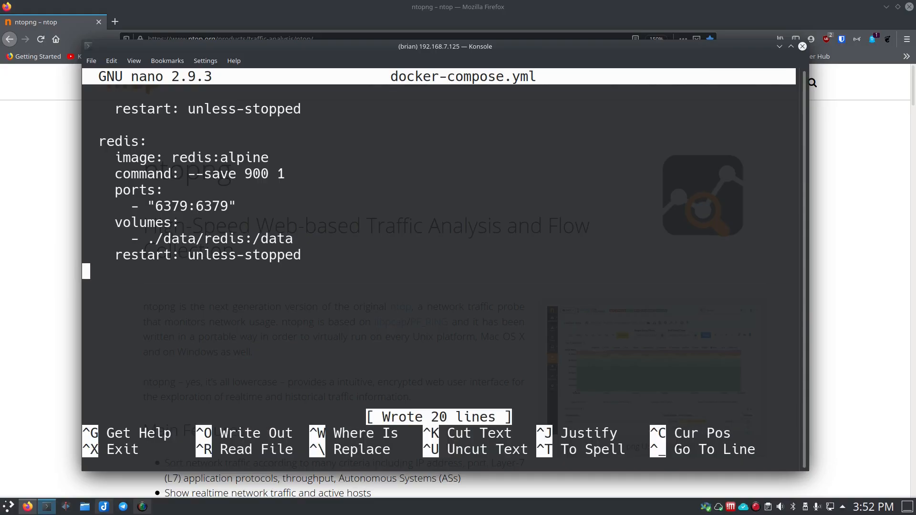
{"action": "key", "text": "ctrl+x"}
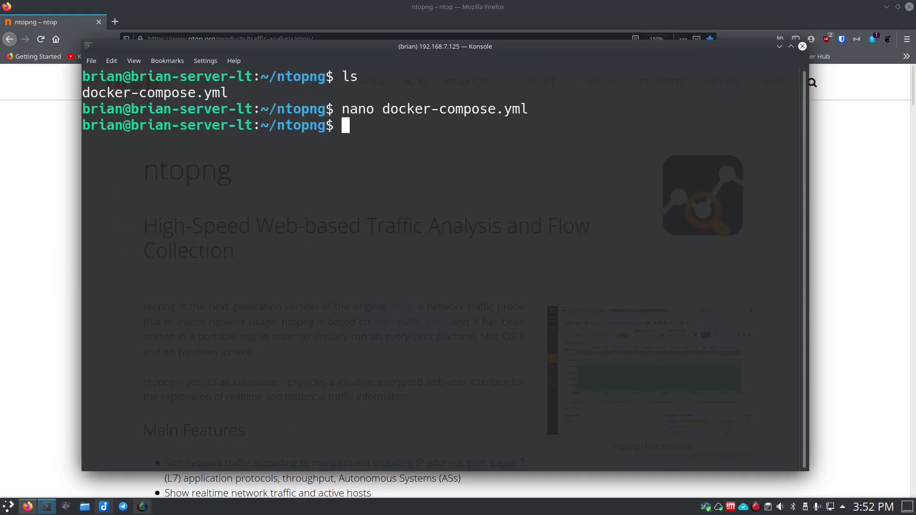
Step: Create a directory named data in the ntopng folder and list the folder's contents
{"action": "type", "text": "mkdir"}
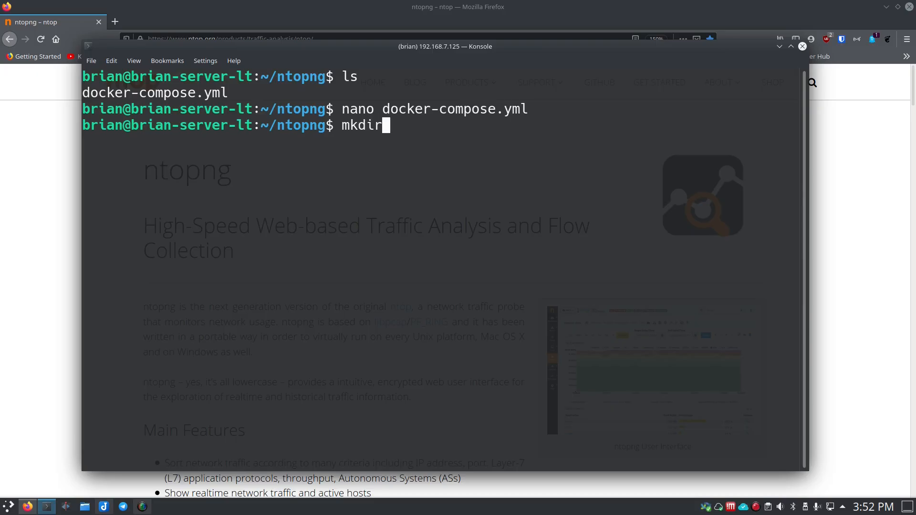
{"action": "type", "text": " data"}
{"action": "key", "text": "Return"}
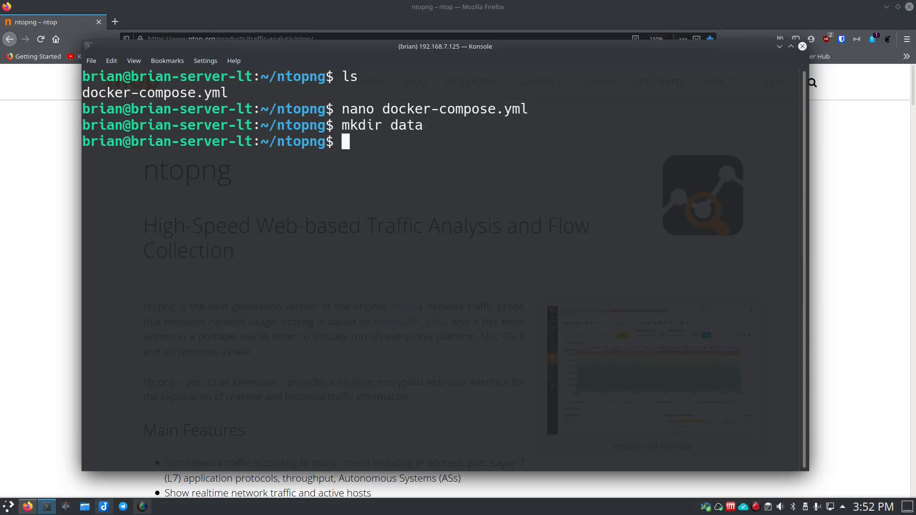
{"action": "type", "text": "ls"}
{"action": "key", "text": "Return"}
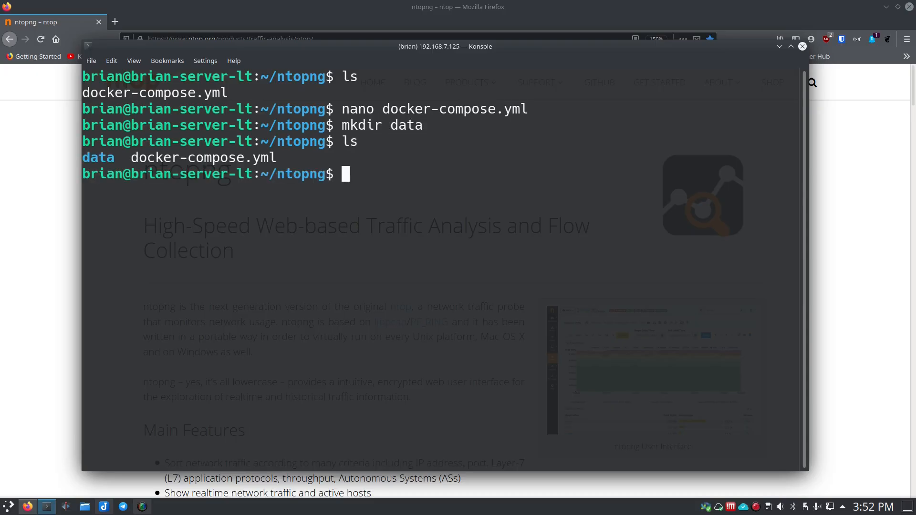
Step: Clear the terminal and list the server's network interfaces with ip addr show
{"action": "type", "text": "clear"}
{"action": "key", "text": "Return"}
{"action": "type", "text": "ip addr show"}
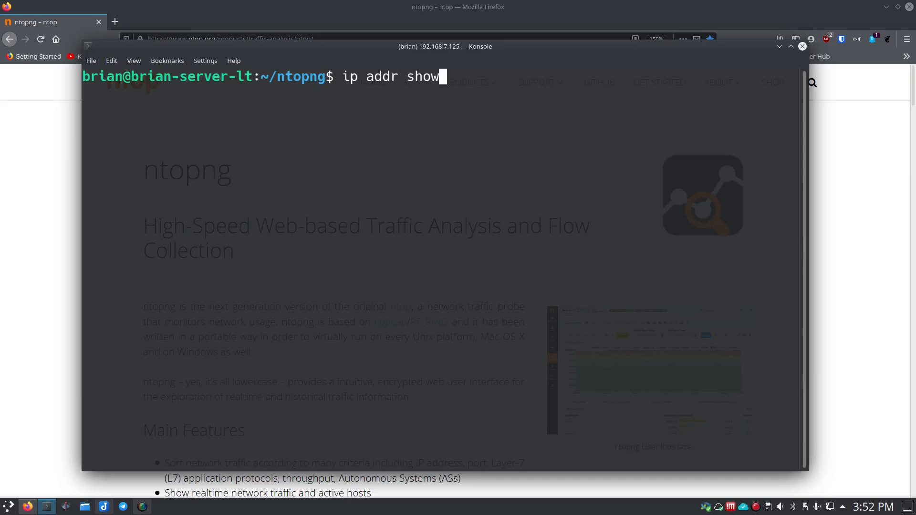
{"action": "key", "text": "Return"}
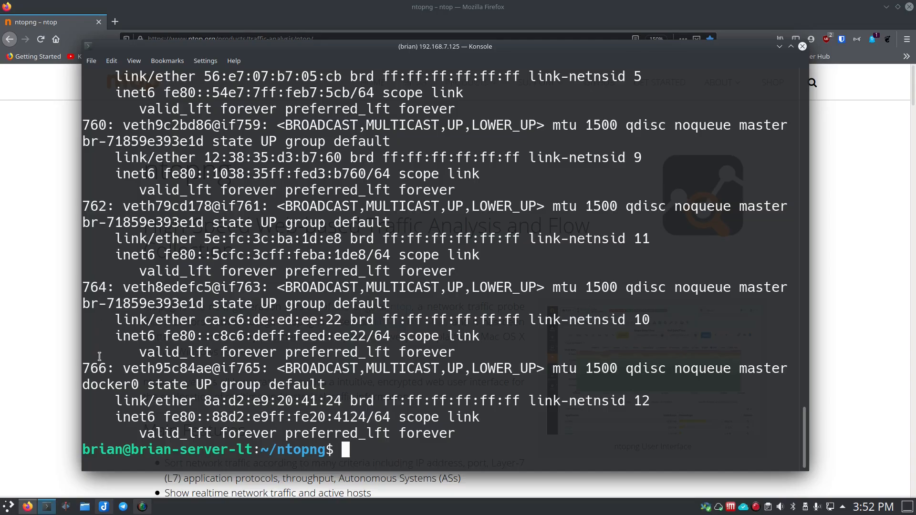
Step: Look through the interface listing for the server's physical network interfaces and highlight the name eno1
{"action": "scroll", "coordinate": [99, 357], "scroll_direction": "up", "scroll_amount": 6}
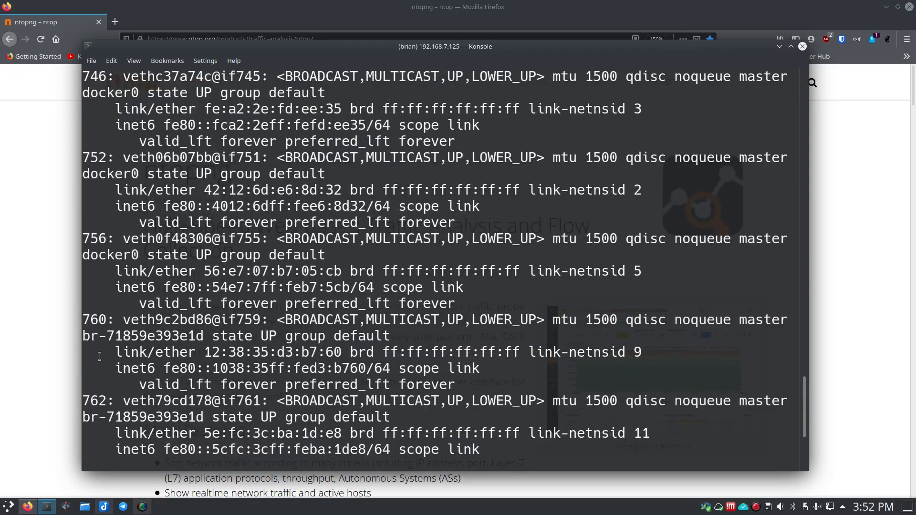
{"action": "scroll", "coordinate": [99, 356], "scroll_direction": "up", "scroll_amount": 6}
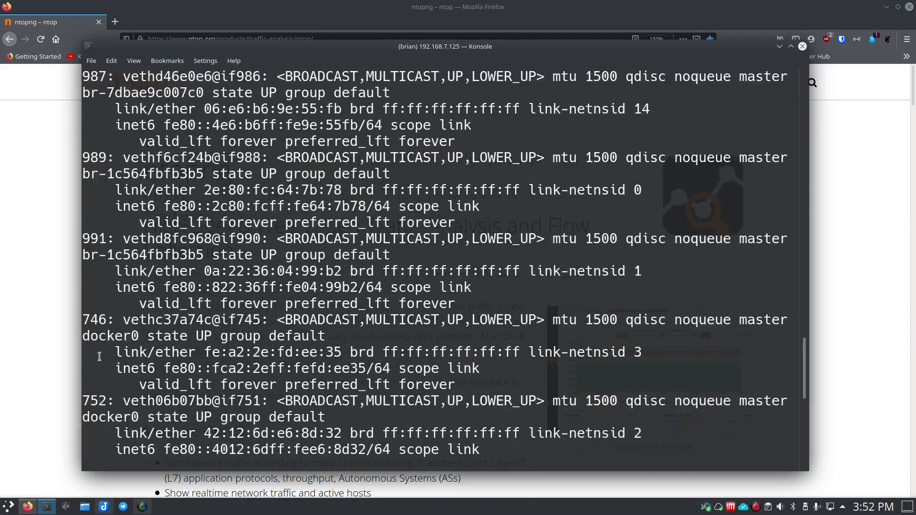
{"action": "scroll", "coordinate": [100, 357], "scroll_direction": "up", "scroll_amount": 6}
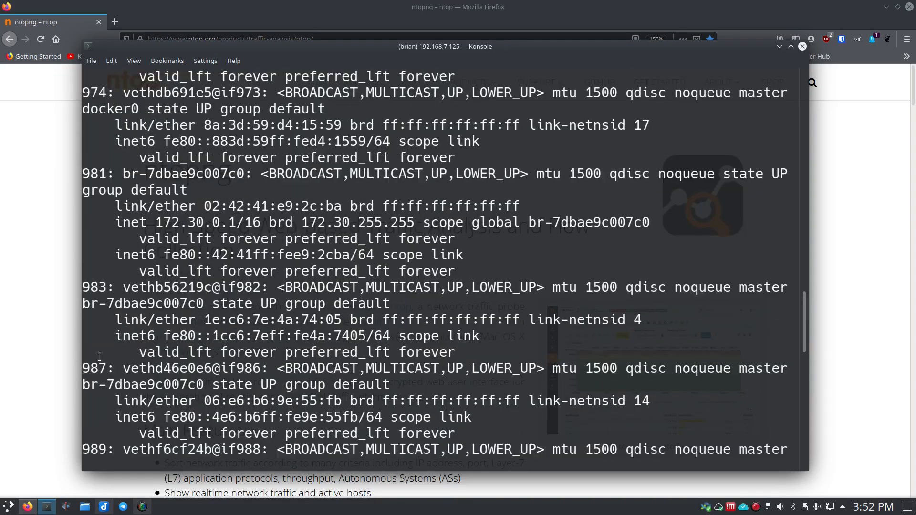
{"action": "scroll", "coordinate": [99, 356], "scroll_direction": "up", "scroll_amount": 2}
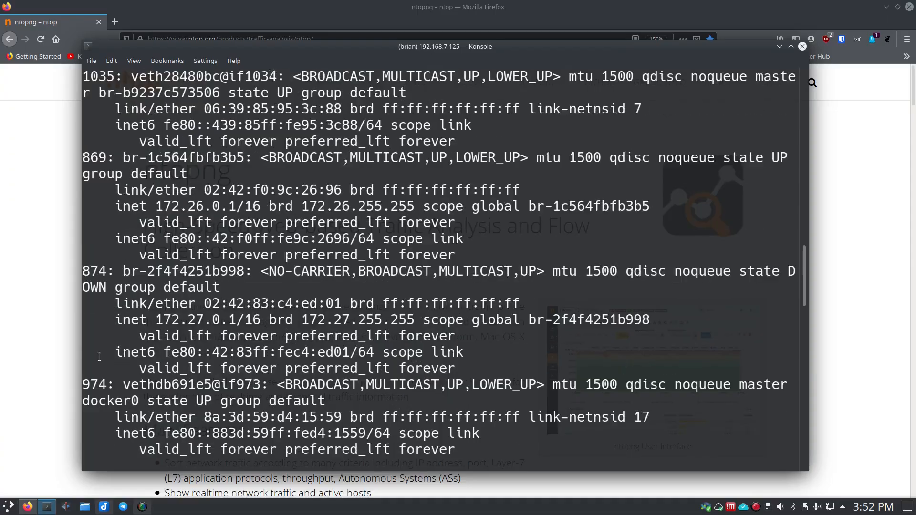
{"action": "scroll", "coordinate": [99, 357], "scroll_direction": "up", "scroll_amount": 4}
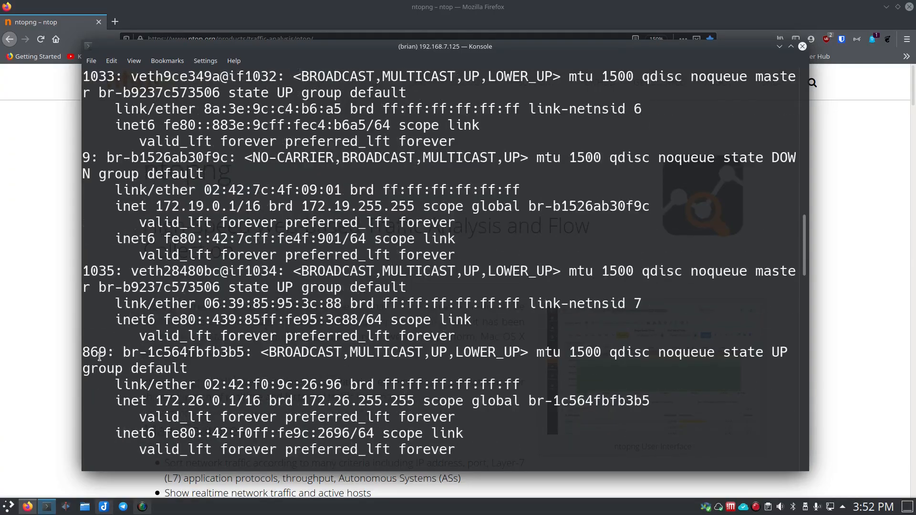
{"action": "scroll", "coordinate": [100, 357], "scroll_direction": "up", "scroll_amount": 1}
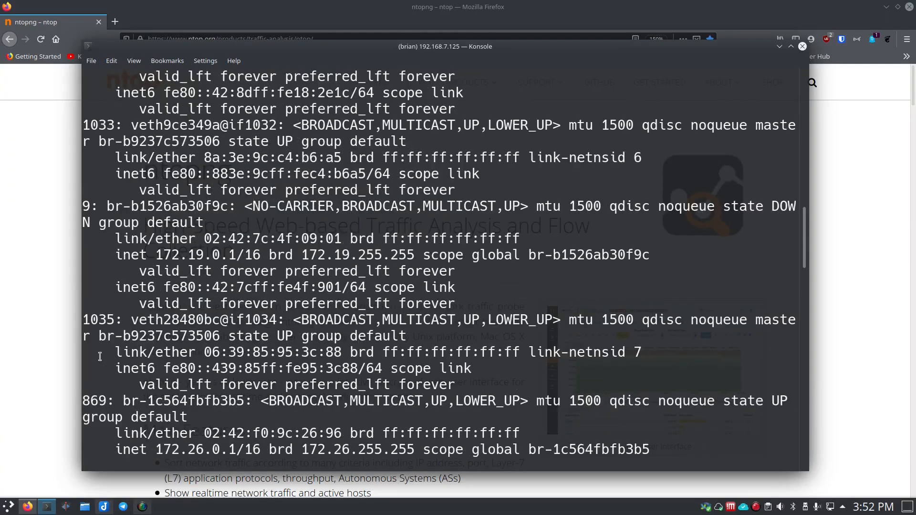
{"action": "scroll", "coordinate": [100, 356], "scroll_direction": "up", "scroll_amount": 2}
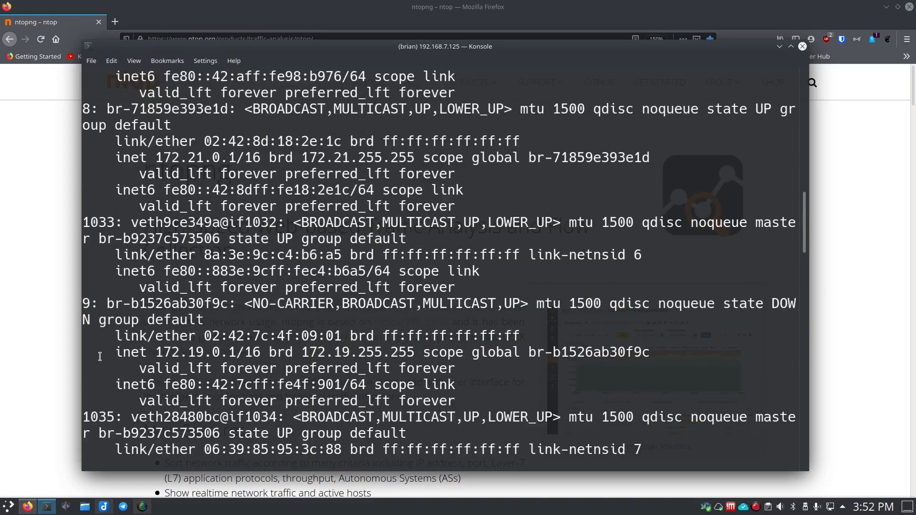
{"action": "scroll", "coordinate": [100, 356], "scroll_direction": "up", "scroll_amount": 2}
{"action": "scroll", "coordinate": [100, 356], "scroll_direction": "up", "scroll_amount": 10}
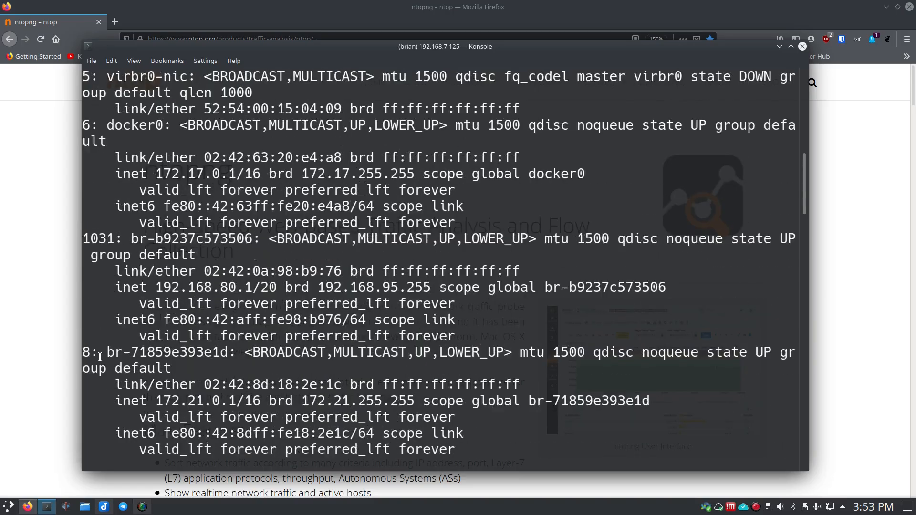
{"action": "scroll", "coordinate": [99, 356], "scroll_direction": "up", "scroll_amount": 2}
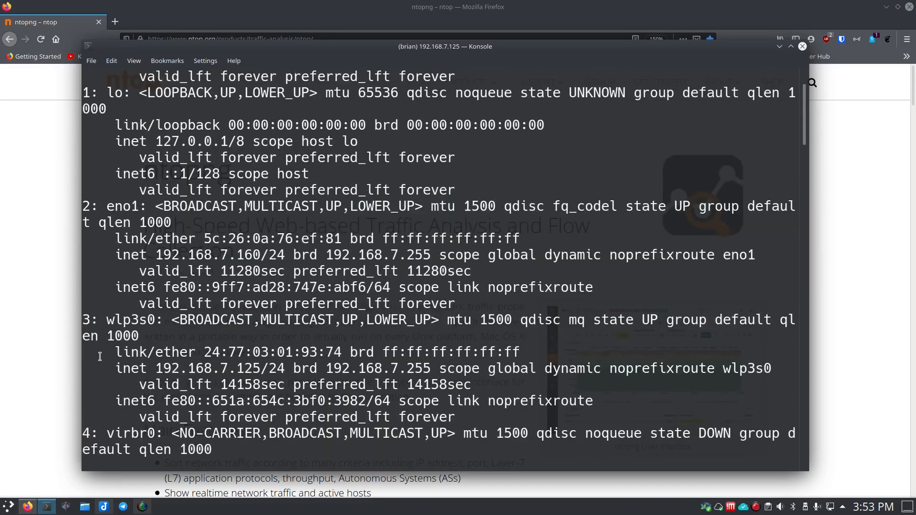
{"action": "scroll", "coordinate": [100, 356], "scroll_direction": "down", "scroll_amount": 1}
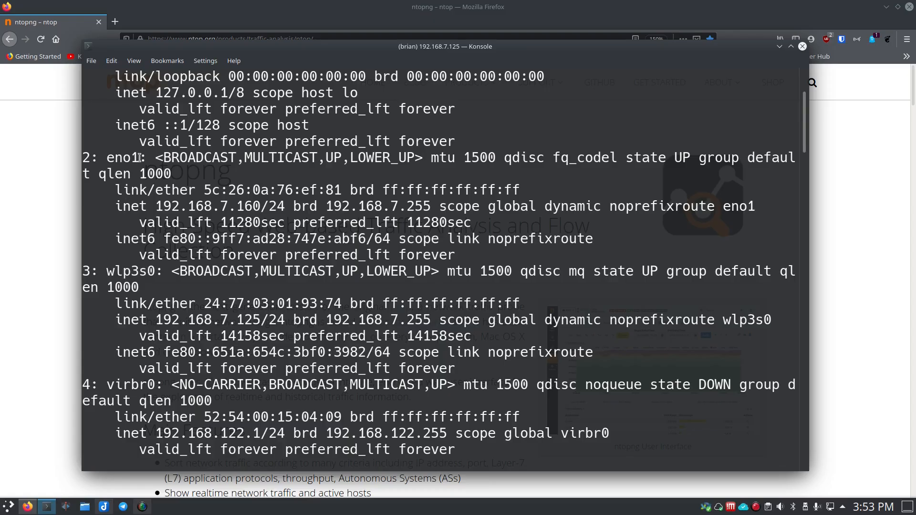
{"action": "left_click_drag", "start_coordinate": [138, 157], "coordinate": [106, 158]}
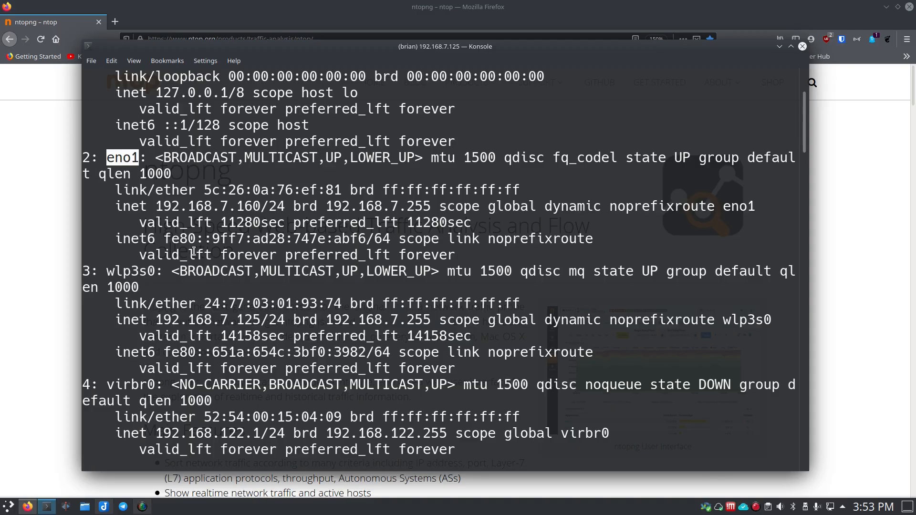
{"action": "key", "text": "Up"}
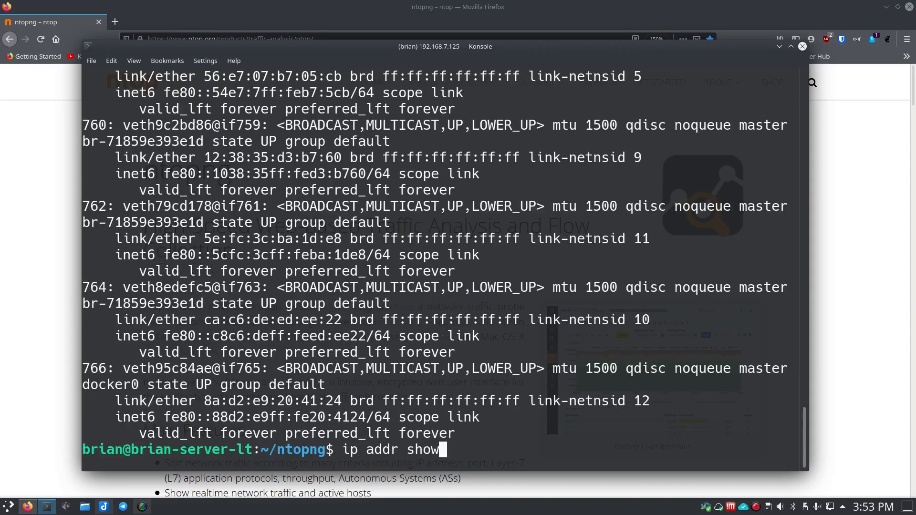
{"action": "key", "text": "Up"}
{"action": "key", "text": "Up"}
{"action": "key", "text": "Up"}
{"action": "key", "text": "Up"}
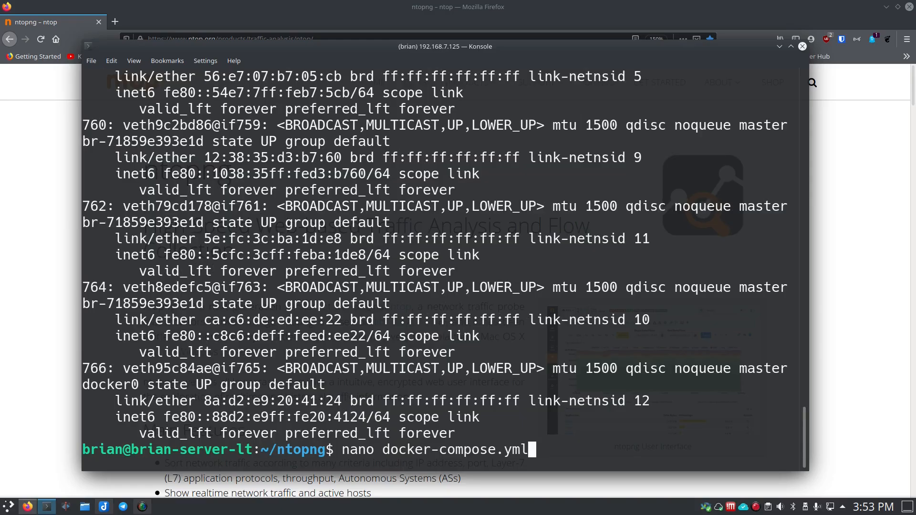
{"action": "key", "text": "Down"}
{"action": "key", "text": "Down"}
{"action": "key", "text": "Down"}
{"action": "key", "text": "Down"}
{"action": "key", "text": "Down"}
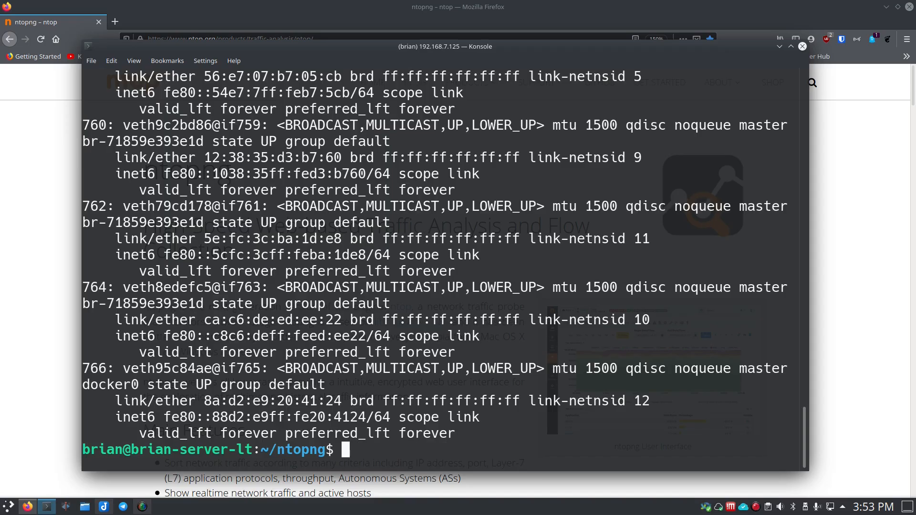
Step: Clear the terminal and reopen docker-compose.yml in nano
{"action": "type", "text": "clear"}
{"action": "key", "text": "Return"}
{"action": "type", "text": "nan"}
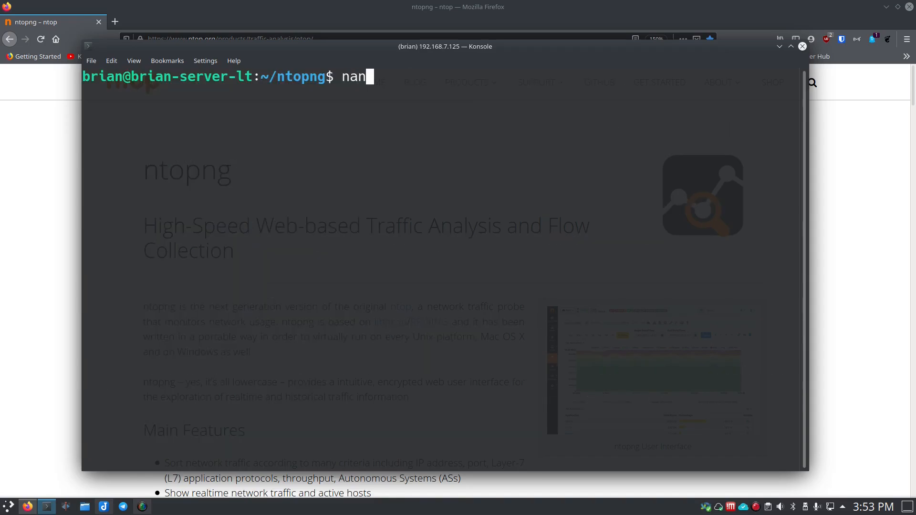
{"action": "type", "text": "o docker"}
{"action": "key", "text": "Tab"}
{"action": "key", "text": "Return"}
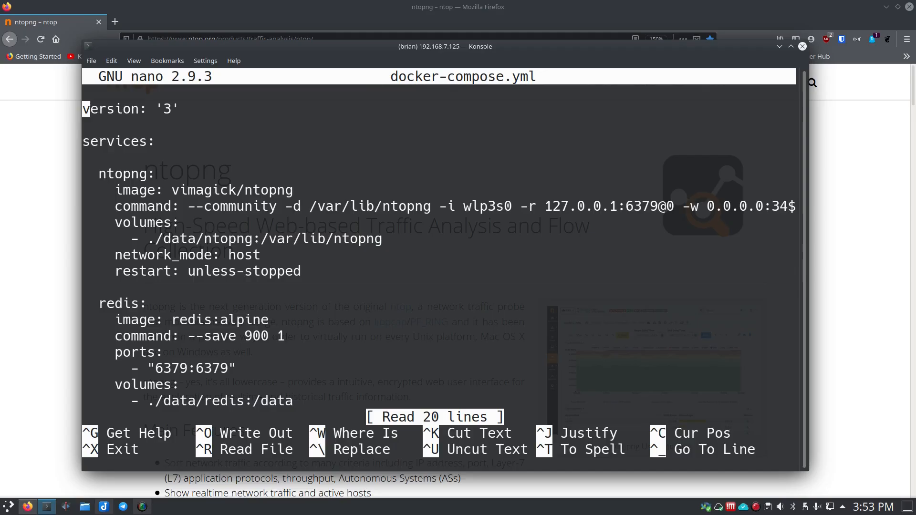
Step: Set the network interface after the -i option in the ntopng command line to eno1
{"action": "key", "text": "Down"}
{"action": "key", "text": "Down"}
{"action": "key", "text": "Down"}
{"action": "key", "text": "Down"}
{"action": "key", "text": "Down"}
{"action": "key", "text": "Down"}
{"action": "key", "text": "Right"}
{"action": "key", "text": "Right"}
{"action": "key", "text": "Right"}
{"action": "key", "text": "Right"}
{"action": "key", "text": "Right"}
{"action": "key", "text": "Right"}
{"action": "key", "text": "Right"}
{"action": "key", "text": "Right"}
{"action": "key", "text": "Right"}
{"action": "key", "text": "Right"}
{"action": "key", "text": "Right"}
{"action": "key", "text": "Right"}
{"action": "key", "text": "Right"}
{"action": "key", "text": "Right"}
{"action": "key", "text": "Right"}
{"action": "key", "text": "Right"}
{"action": "key", "text": "Right"}
{"action": "key", "text": "Right"}
{"action": "key", "text": "Right"}
{"action": "key", "text": "Right"}
{"action": "key", "text": "Right"}
{"action": "key", "text": "Right"}
{"action": "key", "text": "Right"}
{"action": "key", "text": "Right"}
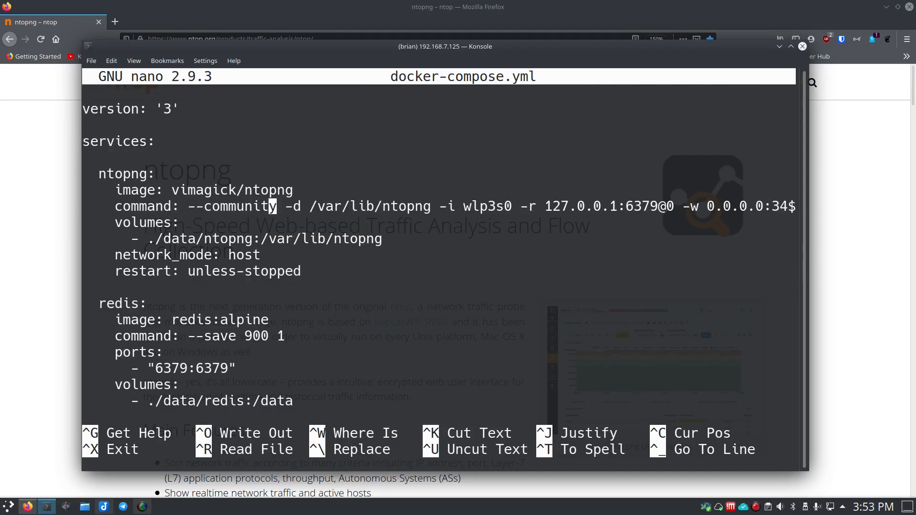
{"action": "key", "text": "Right"}
{"action": "key", "text": "Right"}
{"action": "key", "text": "Right"}
{"action": "key", "text": "Right"}
{"action": "key", "text": "Right"}
{"action": "key", "text": "Right"}
{"action": "key", "text": "Right"}
{"action": "key", "text": "Right"}
{"action": "key", "text": "Right"}
{"action": "key", "text": "Right"}
{"action": "key", "text": "Right"}
{"action": "key", "text": "Right"}
{"action": "key", "text": "Right"}
{"action": "key", "text": "Right"}
{"action": "key", "text": "Right"}
{"action": "key", "text": "Right"}
{"action": "key", "text": "Right"}
{"action": "key", "text": "Right"}
{"action": "key", "text": "Right"}
{"action": "key", "text": "Right"}
{"action": "key", "text": "Right"}
{"action": "key", "text": "BackSpace"}
{"action": "key", "text": "BackSpace"}
{"action": "key", "text": "BackSpace"}
{"action": "key", "text": "BackSpace"}
{"action": "key", "text": "BackSpace"}
{"action": "key", "text": "BackSpace"}
{"action": "type", "text": "eno1"}
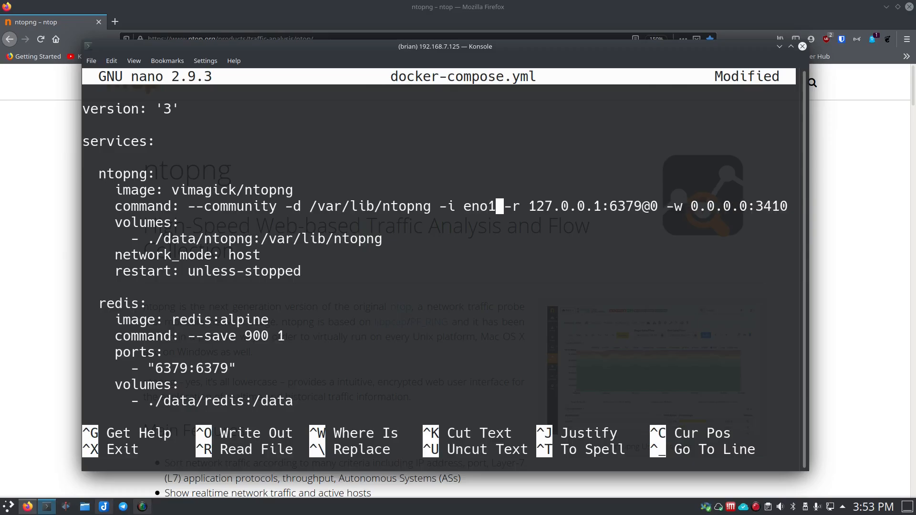
Step: Save the edited docker-compose.yml and return to the shell prompt
{"action": "key", "text": "ctrl+o"}
{"action": "key", "text": "Return"}
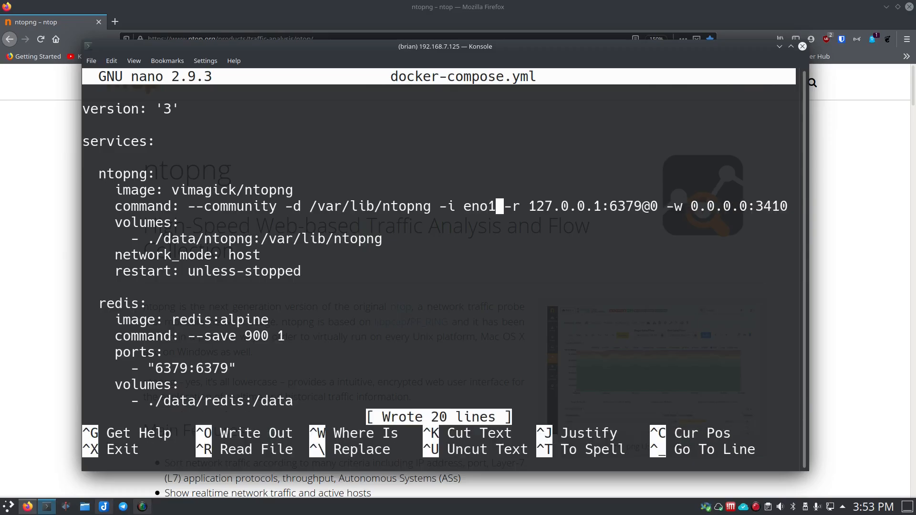
{"action": "key", "text": "ctrl+x"}
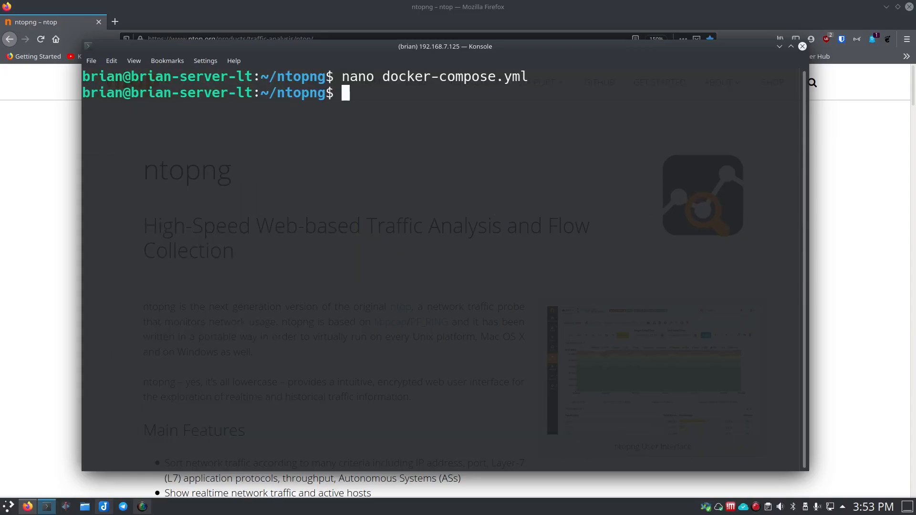
Step: Clear the terminal and start the compose services in detached mode with docker-compose up -d
{"action": "type", "text": "clear"}
{"action": "key", "text": "Return"}
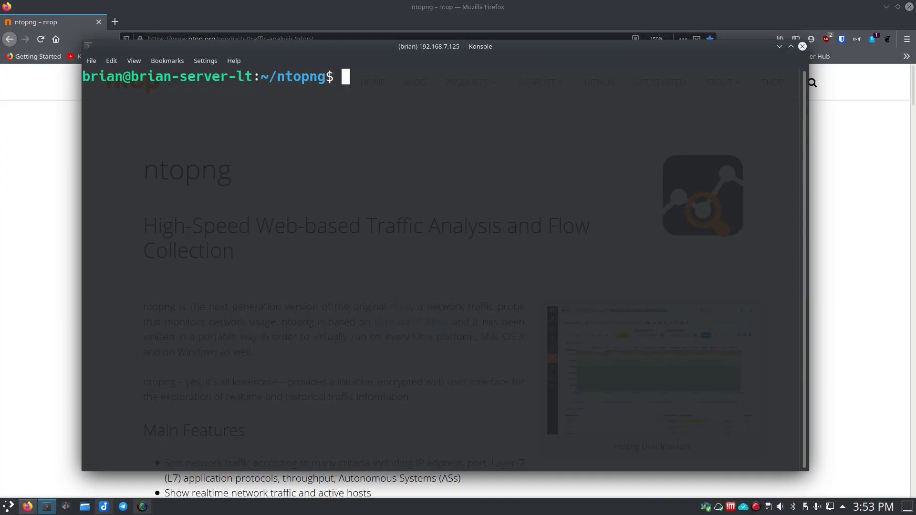
{"action": "type", "text": "docker-compo"}
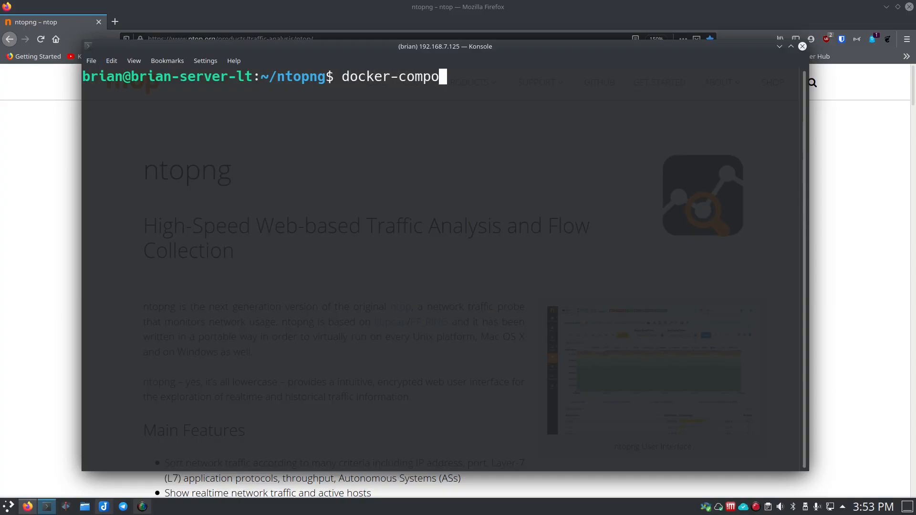
{"action": "type", "text": "se up -d"}
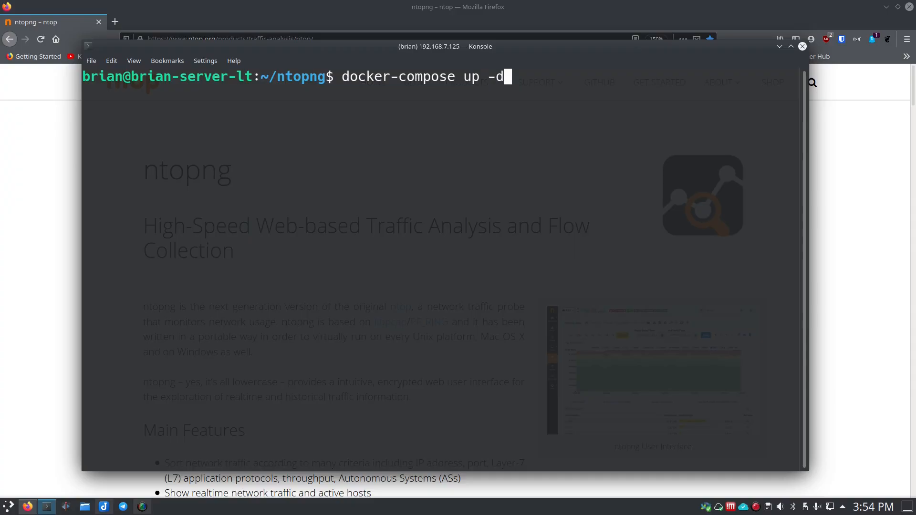
{"action": "key", "text": "Return"}
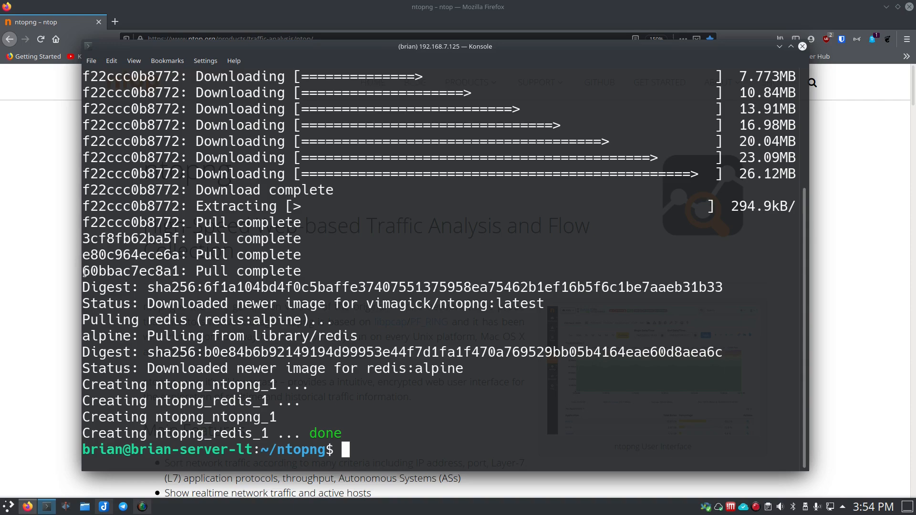
Step: List the running containers with docker ps and check the entries for the ntopng and redis containers
{"action": "type", "text": "docker ps"}
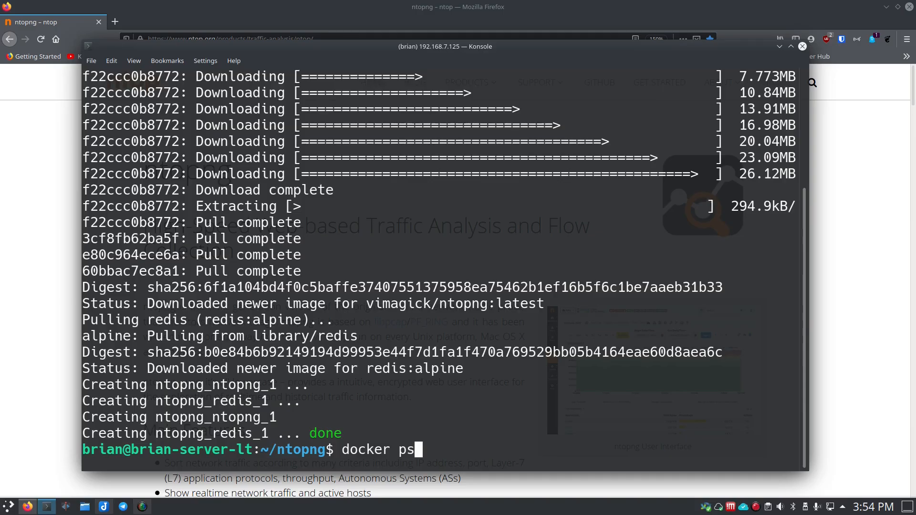
{"action": "key", "text": "Return"}
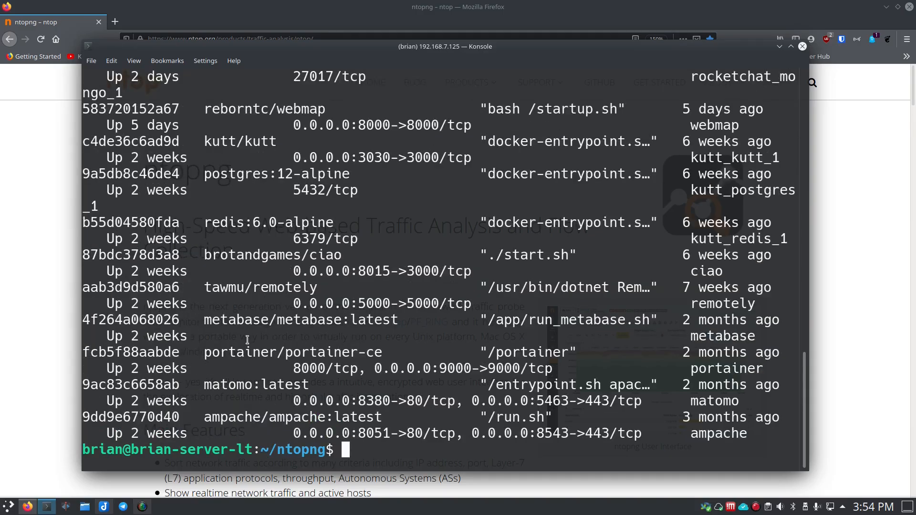
{"action": "scroll", "coordinate": [248, 340], "scroll_direction": "up", "scroll_amount": 4}
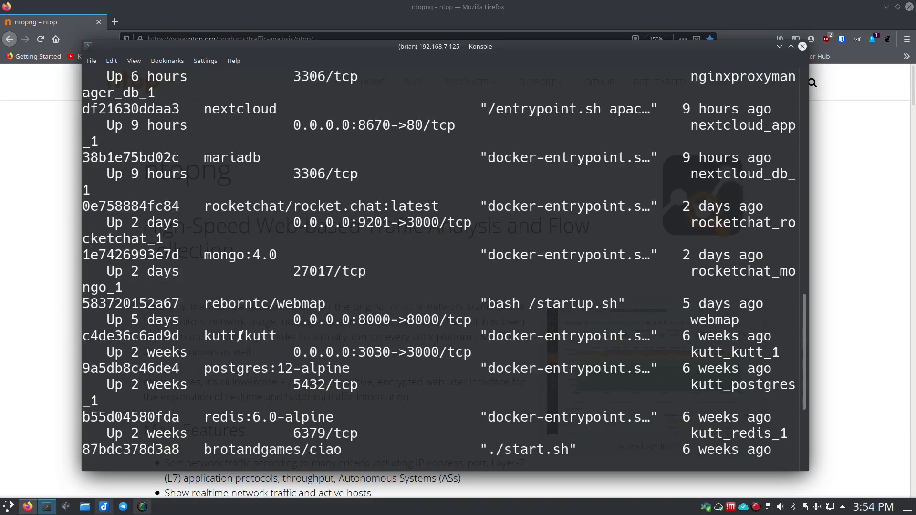
{"action": "scroll", "coordinate": [240, 336], "scroll_direction": "up", "scroll_amount": 4}
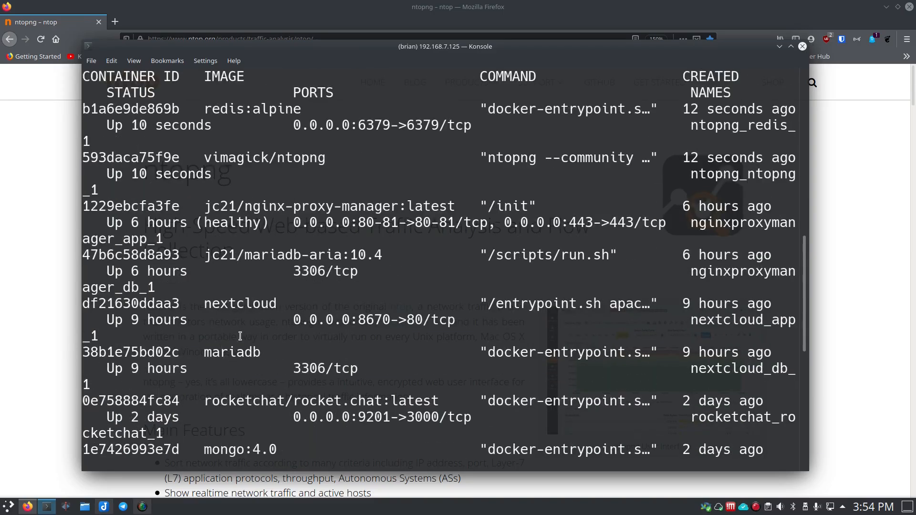
Step: Review the new redis:alpine and vimagick/ntopng entries in the container listing
{"action": "scroll", "coordinate": [240, 336], "scroll_direction": "up", "scroll_amount": 1}
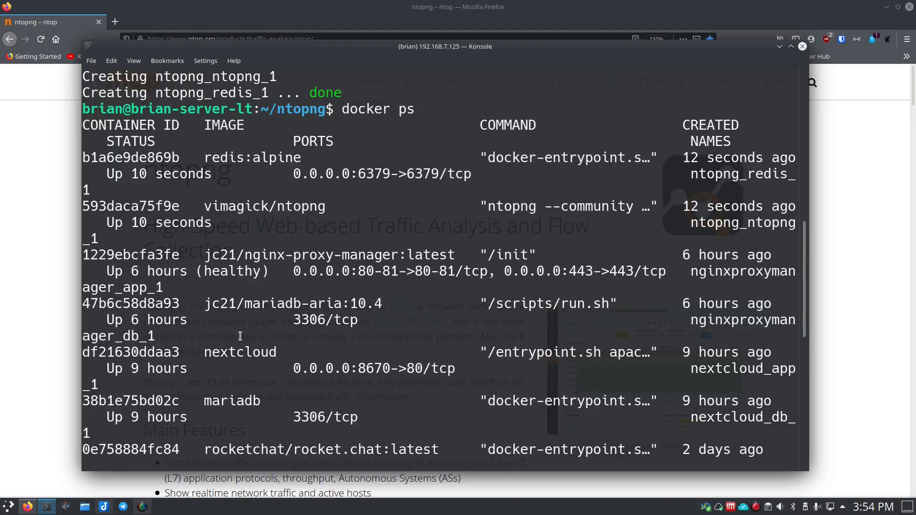
{"action": "scroll", "coordinate": [240, 336], "scroll_direction": "up", "scroll_amount": 1}
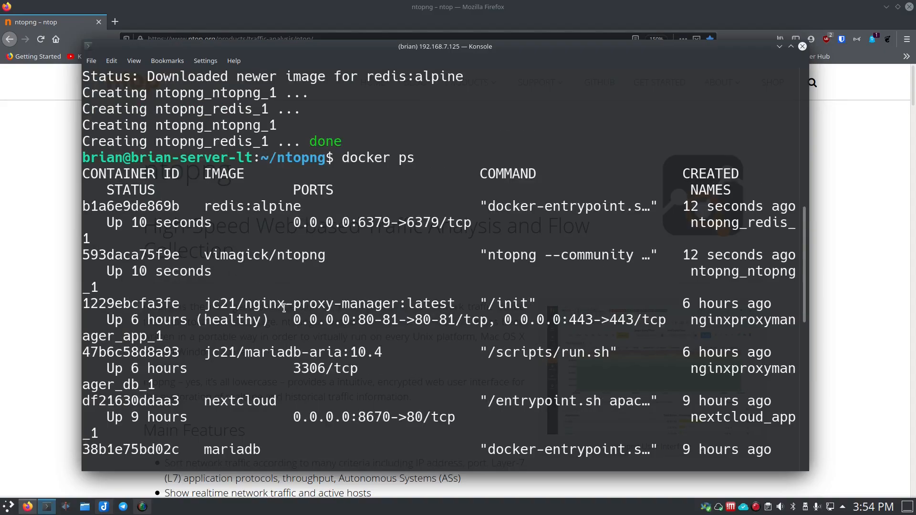
{"action": "scroll", "coordinate": [377, 301], "scroll_direction": "down", "scroll_amount": 10}
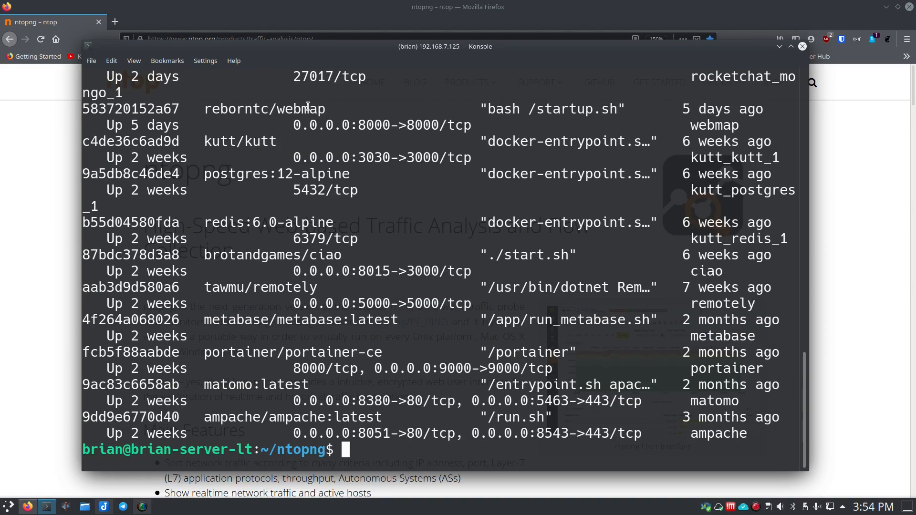
Step: Switch to Firefox and enter the address 192.168.7.125:3410 in a new tab
{"action": "left_click", "coordinate": [169, 17]}
{"action": "left_click", "coordinate": [115, 22]}
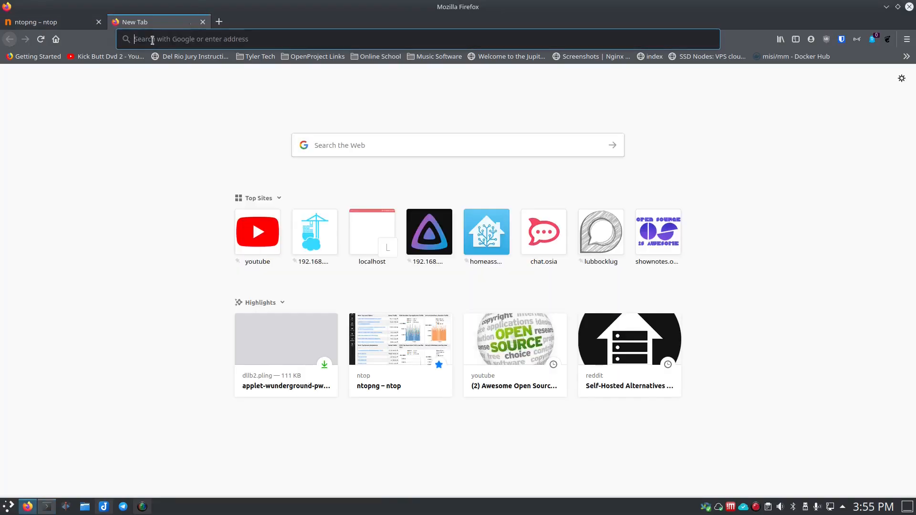
{"action": "left_click", "coordinate": [185, 41]}
{"action": "type", "text": "192.1"}
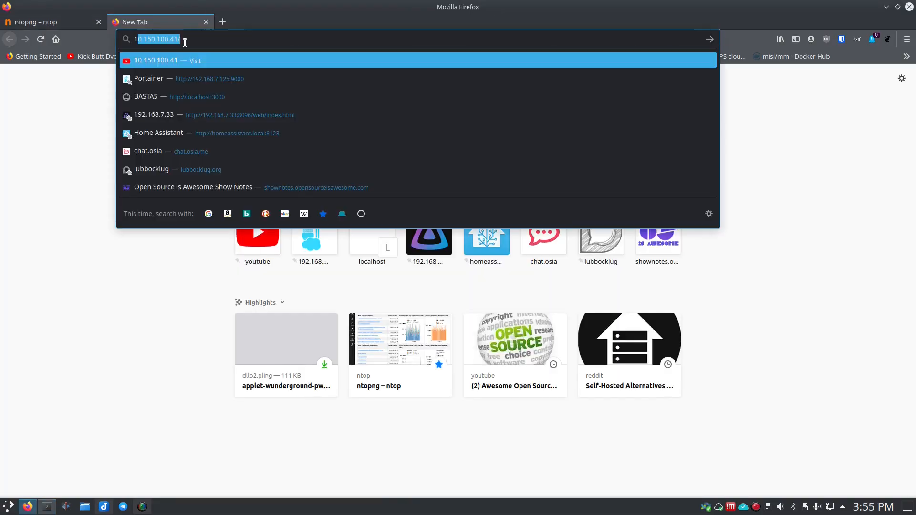
{"action": "type", "text": "68"}
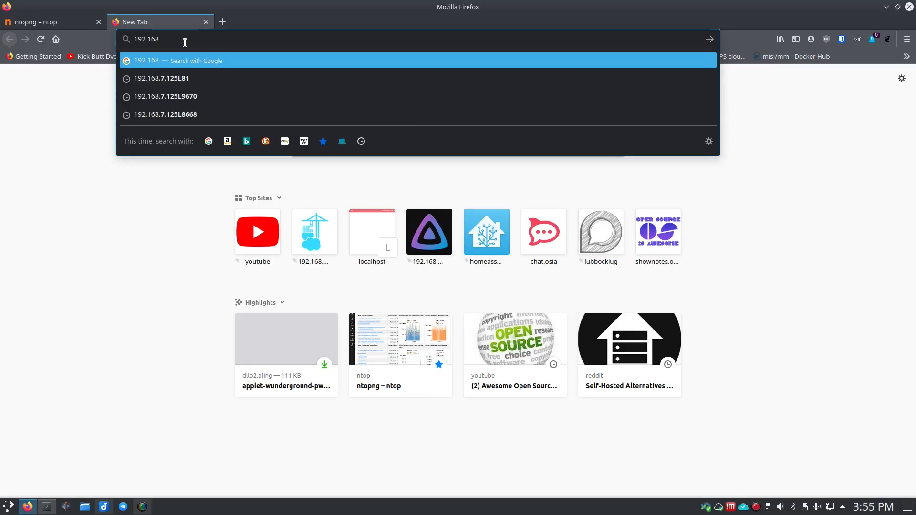
{"action": "type", "text": ".7.125"}
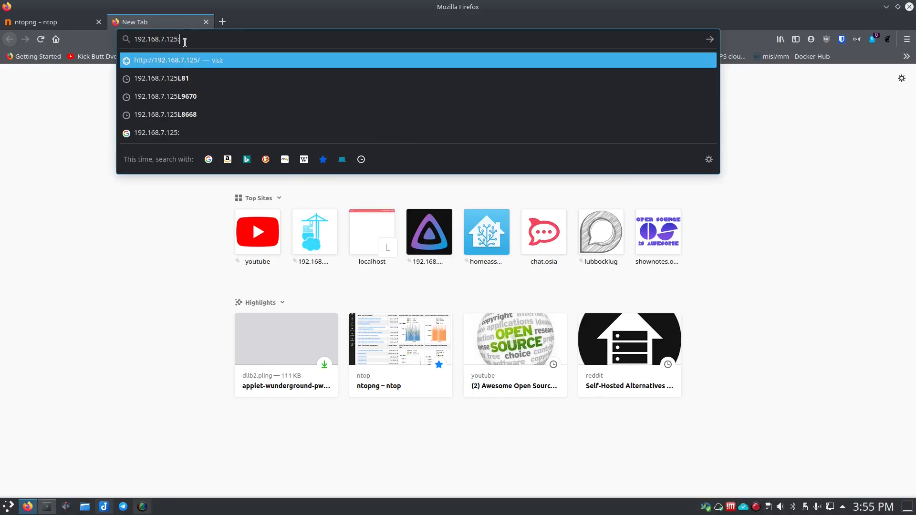
{"action": "type", "text": ":34"}
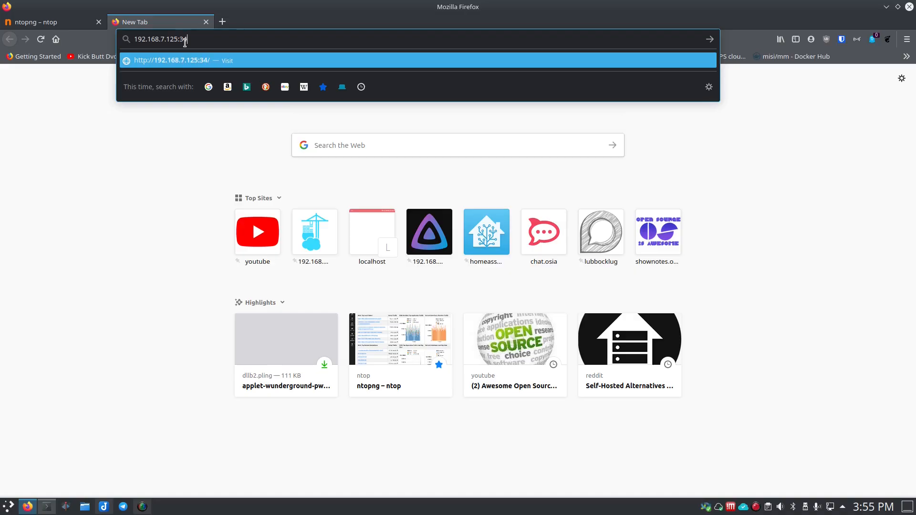
{"action": "type", "text": "10"}
Step: In the Konsole terminal, open docker-compose.yml in nano to check the ntopng web port, and exit without changes
{"action": "left_click", "coordinate": [47, 509]}
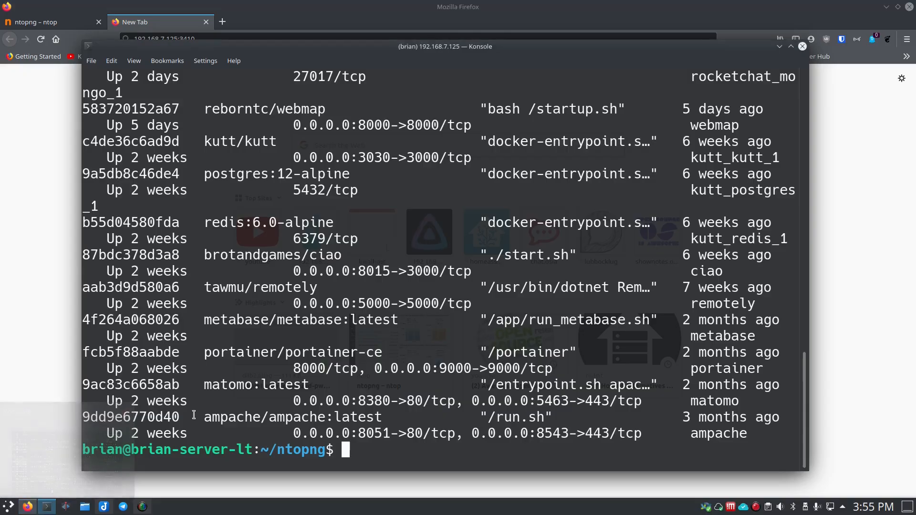
{"action": "type", "text": "nano docker-compose.yml"}
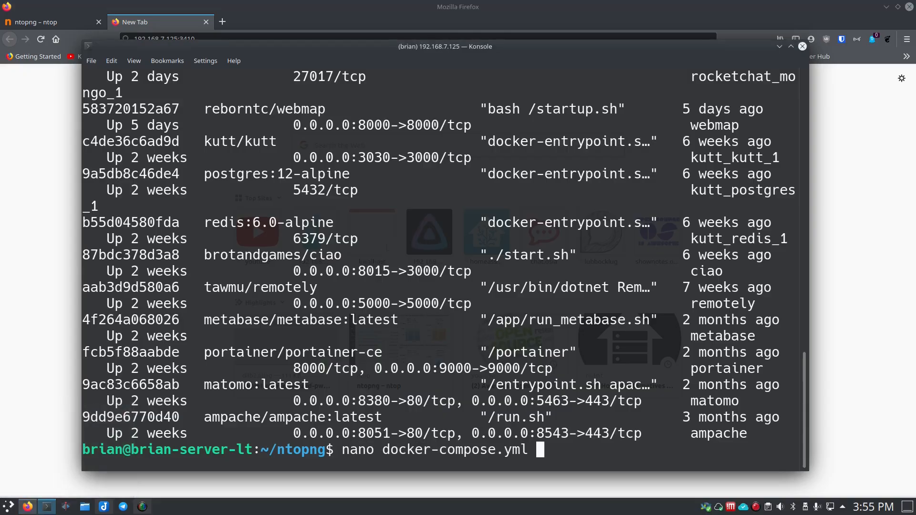
{"action": "key", "text": "Return"}
{"action": "key", "text": "Right"}
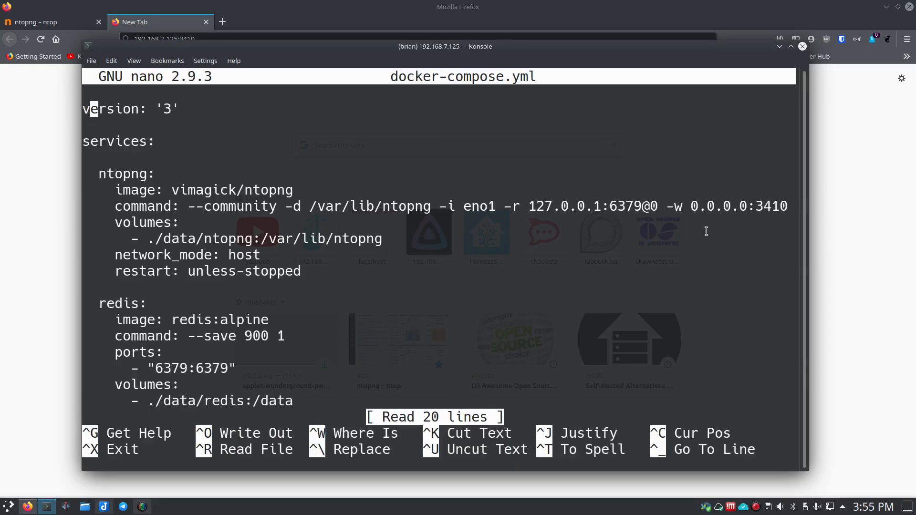
{"action": "key", "text": "ctrl+x"}
Step: Return to Firefox and load the ntopng login page from the entered address
{"action": "left_click", "coordinate": [845, 282]}
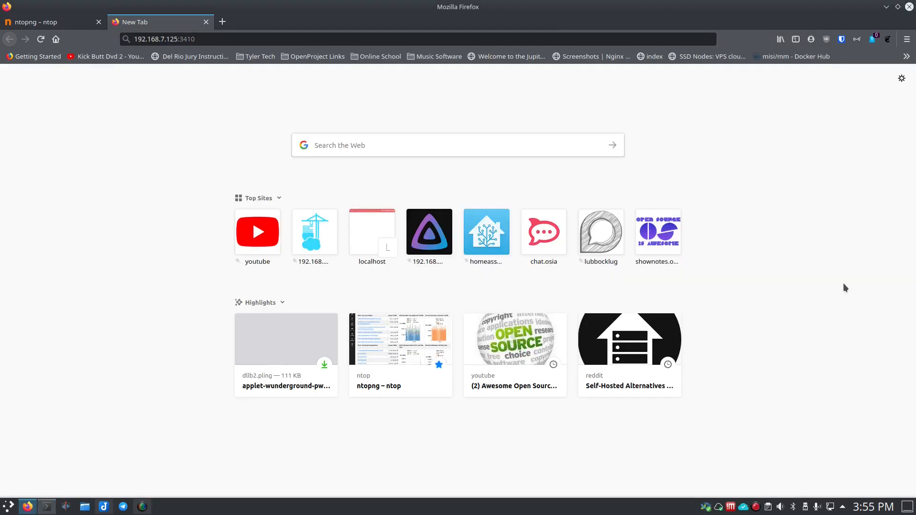
{"action": "left_click", "coordinate": [347, 40]}
{"action": "left_click", "coordinate": [347, 40]}
{"action": "key", "text": "Return"}
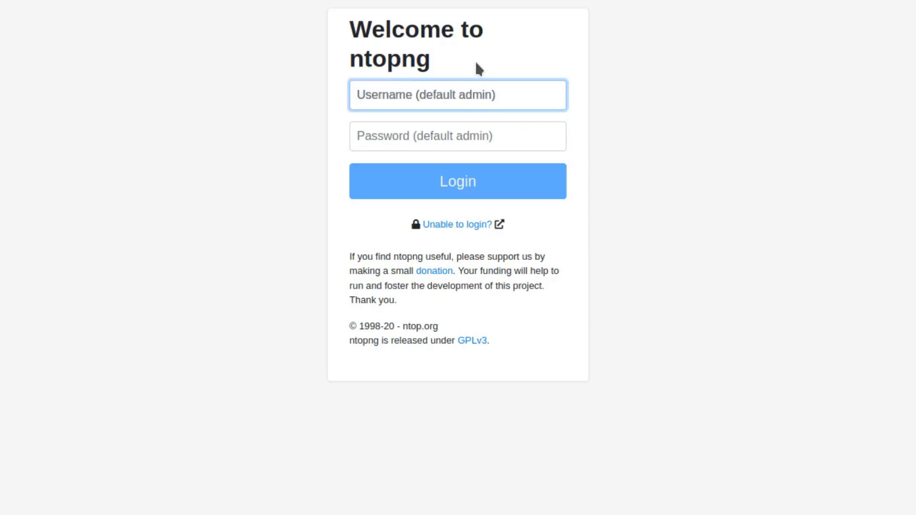
Step: Log in to ntopng as admin with the account password and decline saving the login in the browser
{"action": "type", "text": "admin"}
{"action": "key", "text": "Tab"}
{"action": "type", "text": "admi"}
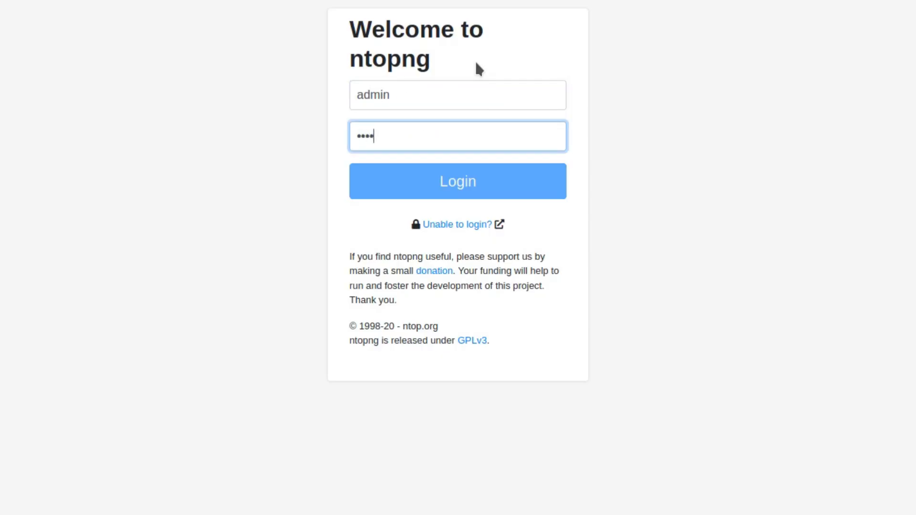
{"action": "type", "text": "n"}
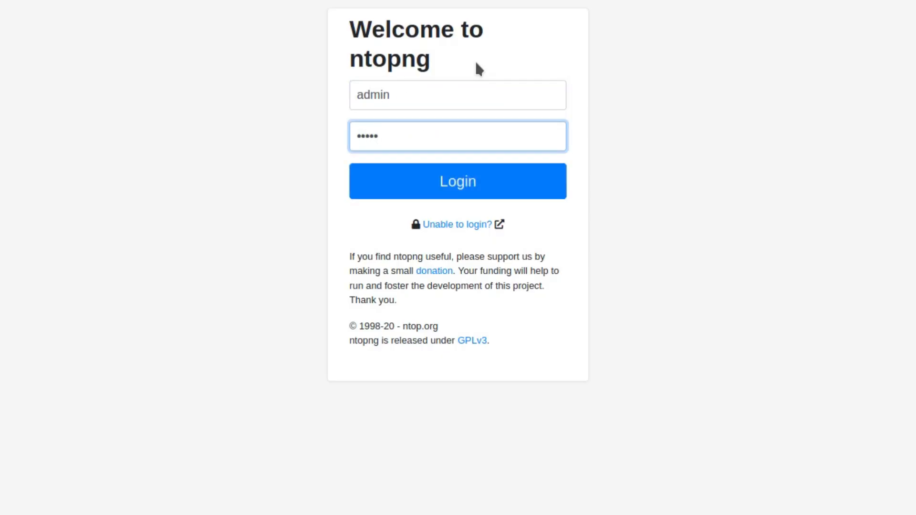
{"action": "left_click", "coordinate": [459, 193]}
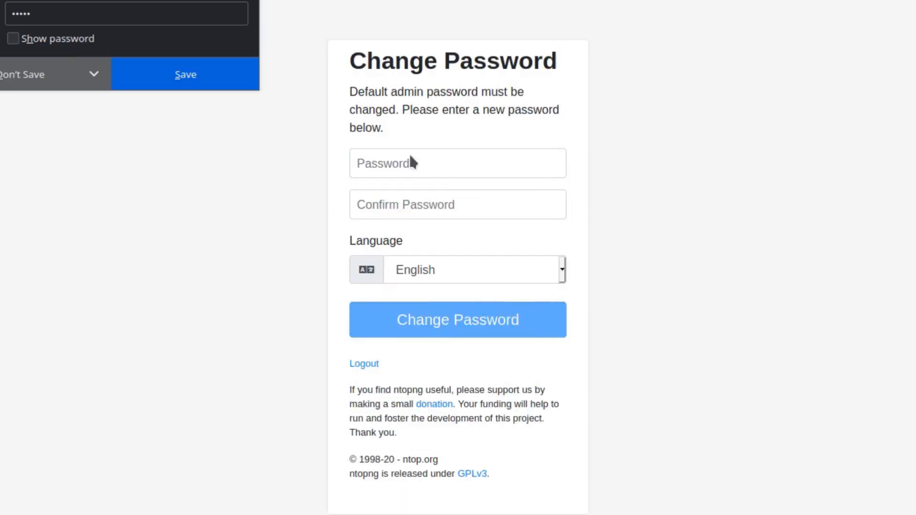
{"action": "left_click", "coordinate": [42, 74]}
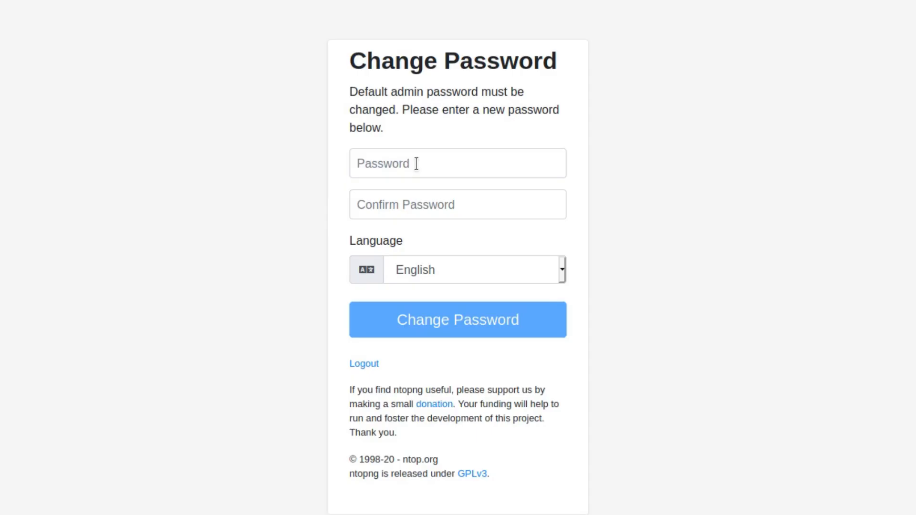
Step: Change the default ntopng admin password by entering and confirming a new password, and decline saving it in the browser
{"action": "left_click", "coordinate": [413, 166]}
{"action": "scroll", "coordinate": [707, 95], "scroll_direction": "down", "scroll_amount": 1}
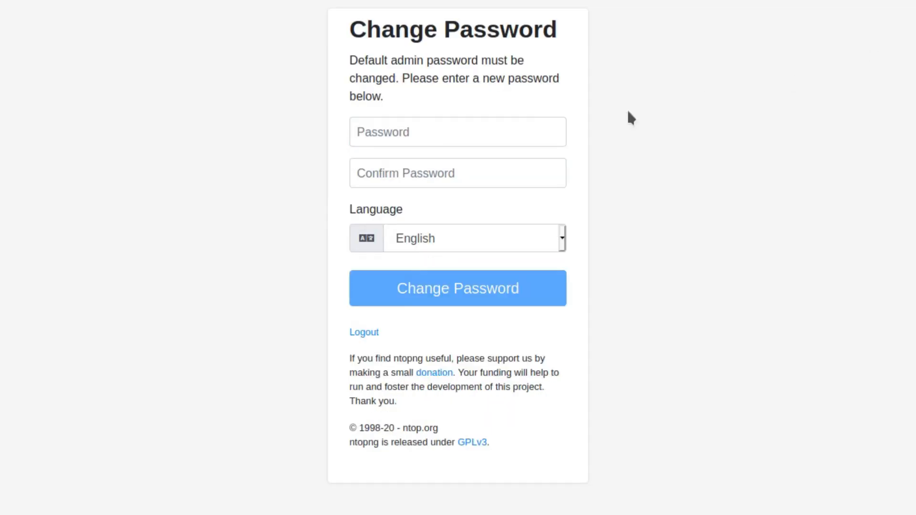
{"action": "left_click", "coordinate": [450, 132]}
{"action": "type", "text": "***********"}
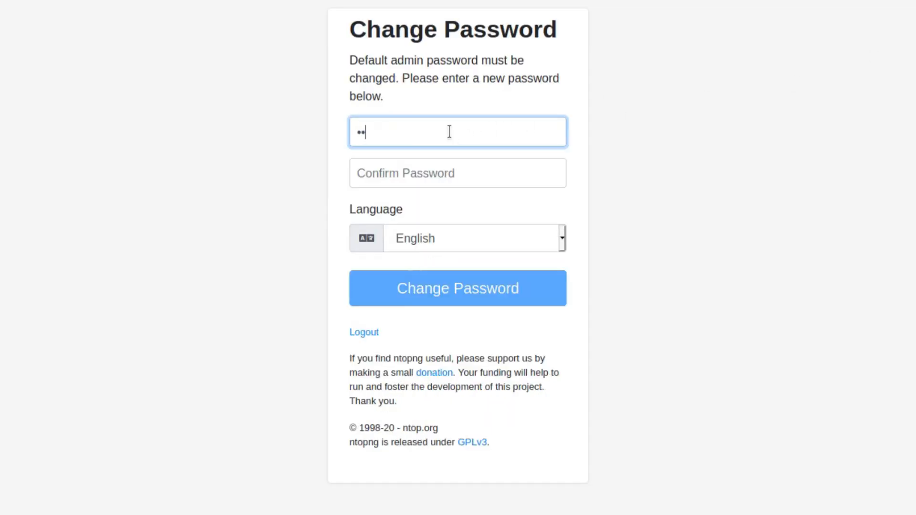
{"action": "type", "text": "*"}
{"action": "key", "text": "Tab"}
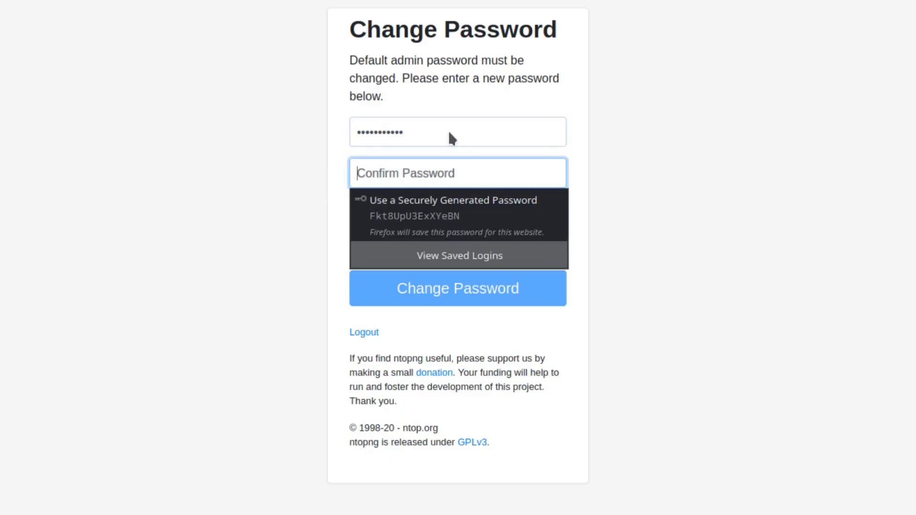
{"action": "type", "text": "************"}
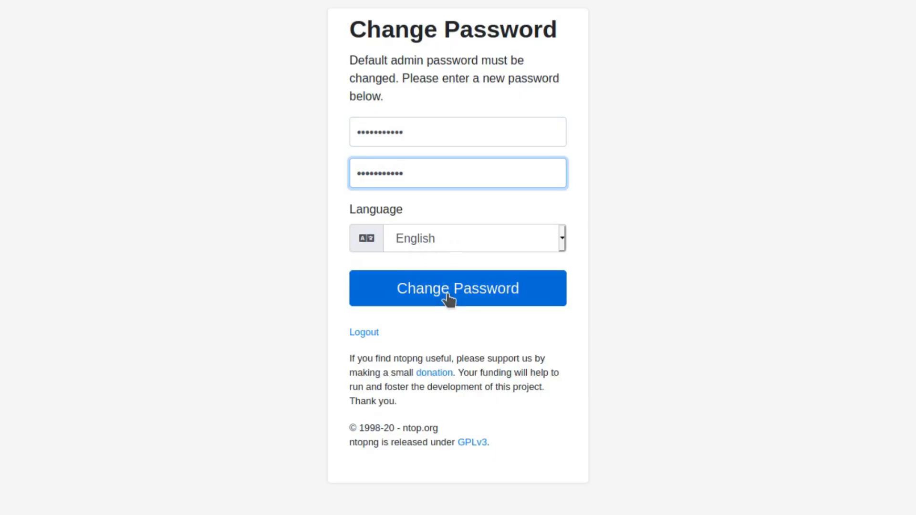
{"action": "left_click", "coordinate": [479, 292]}
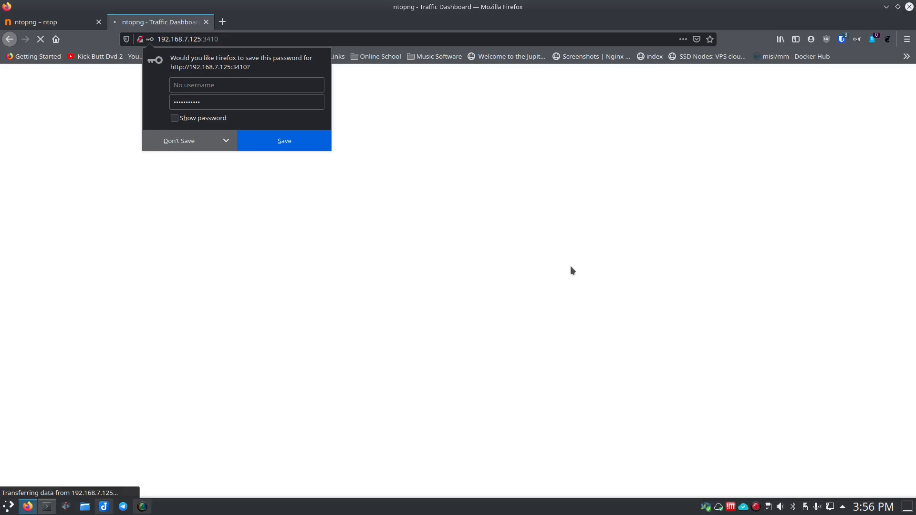
{"action": "left_click", "coordinate": [181, 143]}
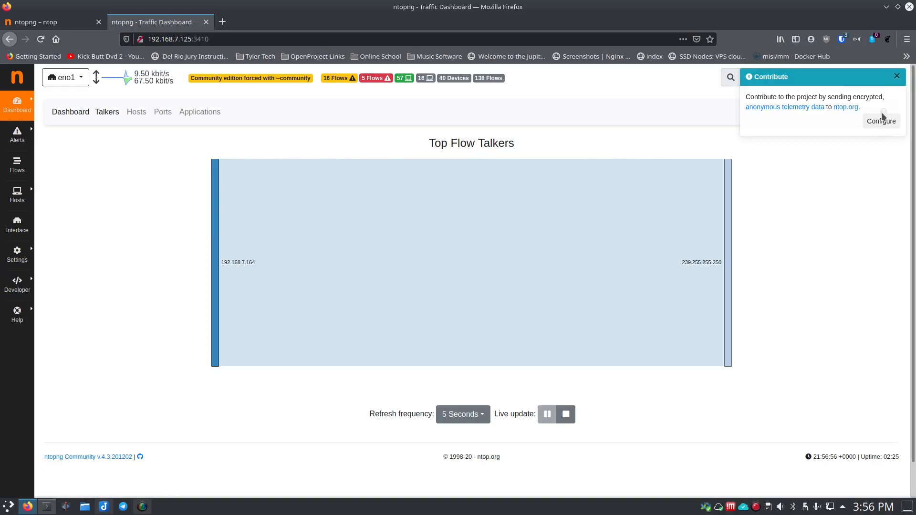
Step: Dismiss the telemetry contribution notice on the Traffic Dashboard and view the list of selectable network interfaces
{"action": "left_click", "coordinate": [897, 77]}
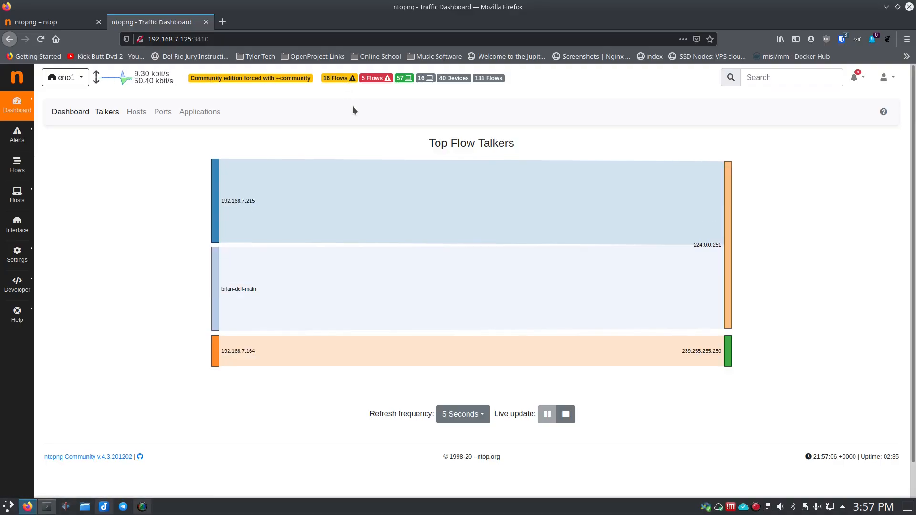
{"action": "key", "text": "ctrl+plus"}
{"action": "key", "text": "ctrl+plus"}
{"action": "key", "text": "ctrl+plus"}
{"action": "key", "text": "ctrl+plus"}
{"action": "key", "text": "ctrl+plus"}
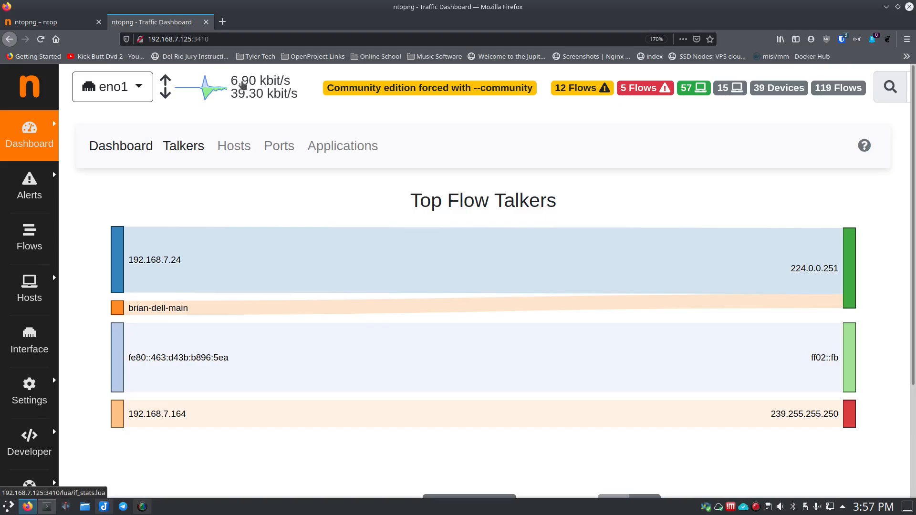
{"action": "left_click", "coordinate": [138, 89]}
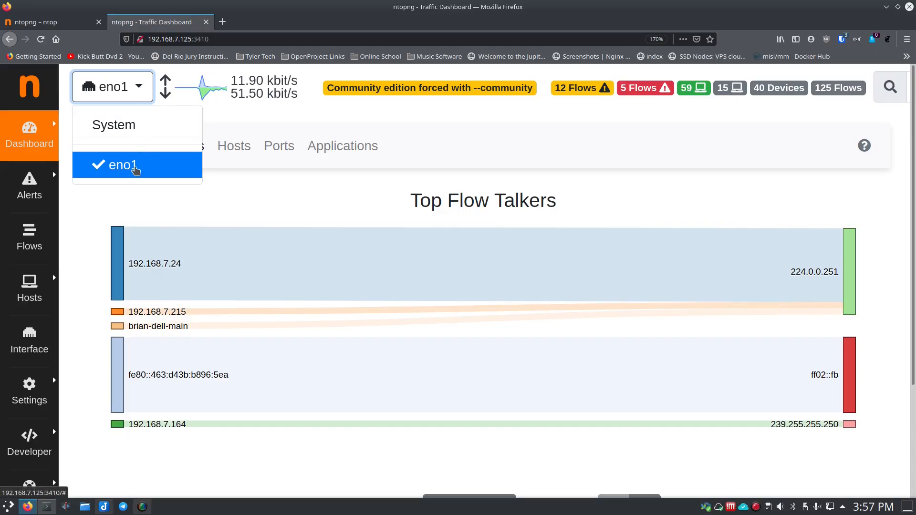
{"action": "left_click", "coordinate": [265, 122]}
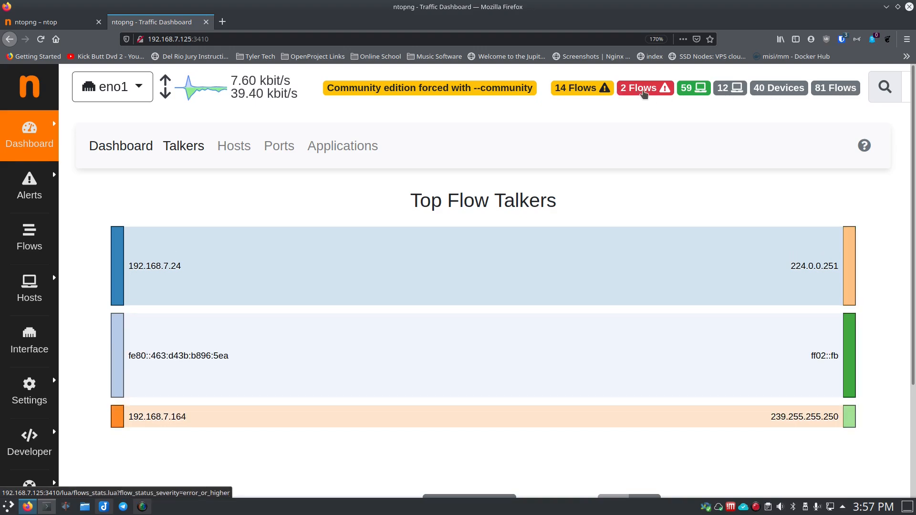
Step: Open the active flows with warning severity and dismiss the telemetry contribution notice
{"action": "left_click", "coordinate": [589, 92]}
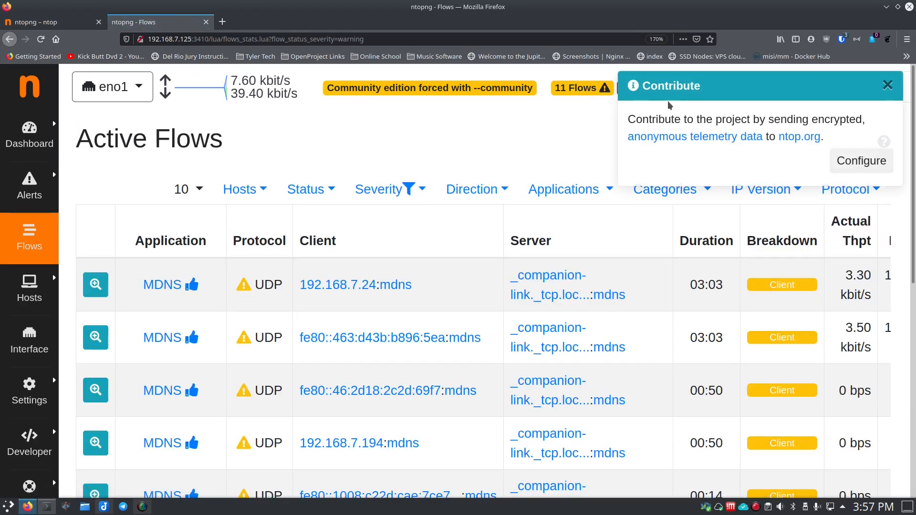
{"action": "left_click", "coordinate": [888, 86]}
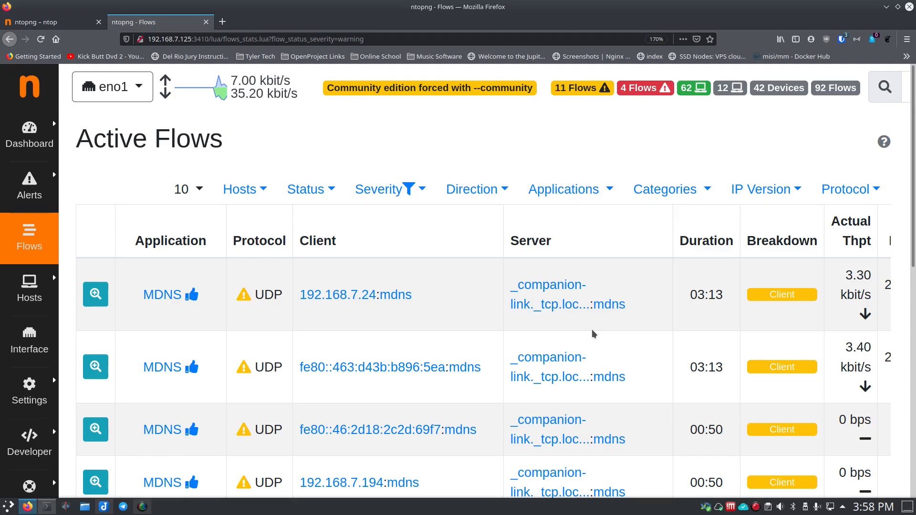
{"action": "key", "text": "ctrl+minus"}
{"action": "key", "text": "ctrl+minus"}
{"action": "key", "text": "ctrl+minus"}
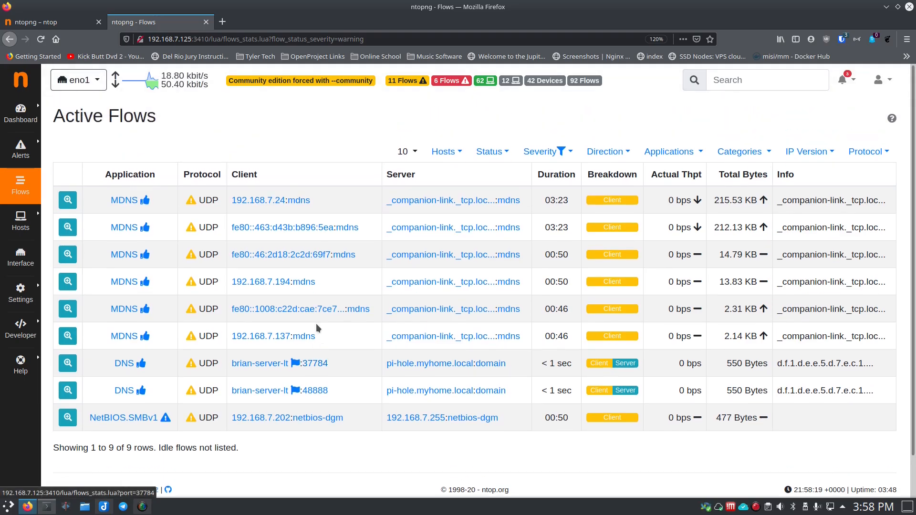
{"action": "key", "text": "ctrl+plus"}
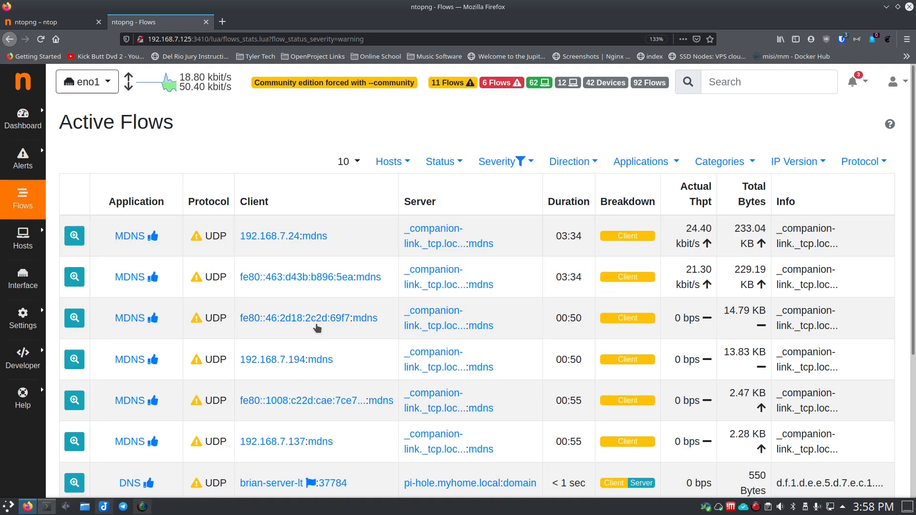
{"action": "key", "text": "ctrl+plus"}
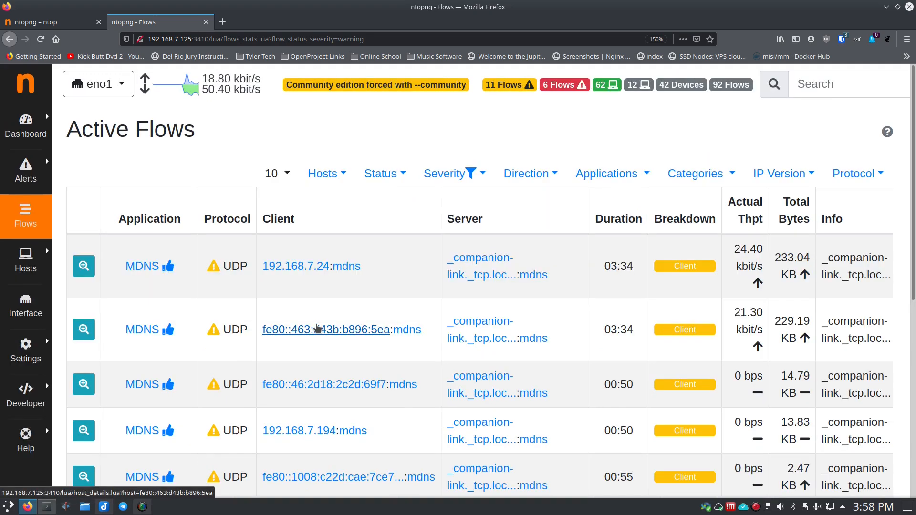
Step: Set the Active Flows table to 20 rows per page and look through the listed flows
{"action": "left_click", "coordinate": [289, 174]}
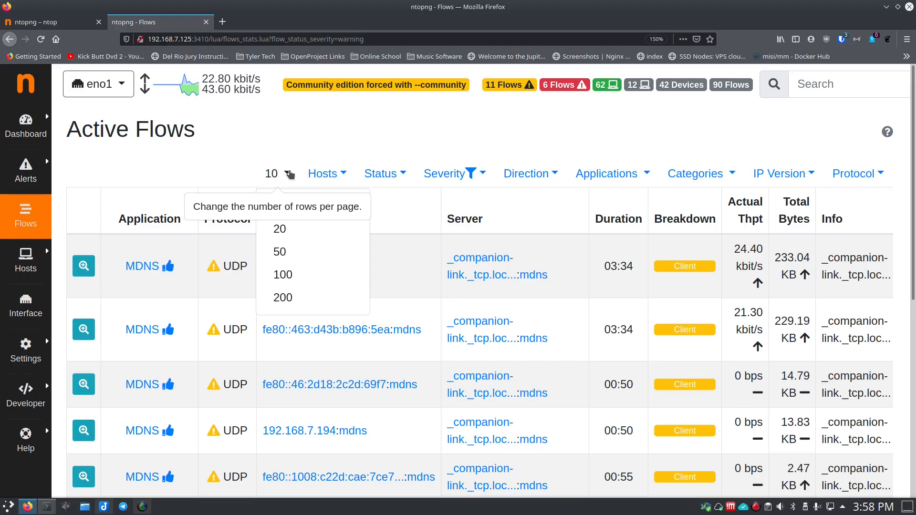
{"action": "left_click", "coordinate": [287, 228]}
{"action": "scroll", "coordinate": [325, 286], "scroll_direction": "down", "scroll_amount": 5}
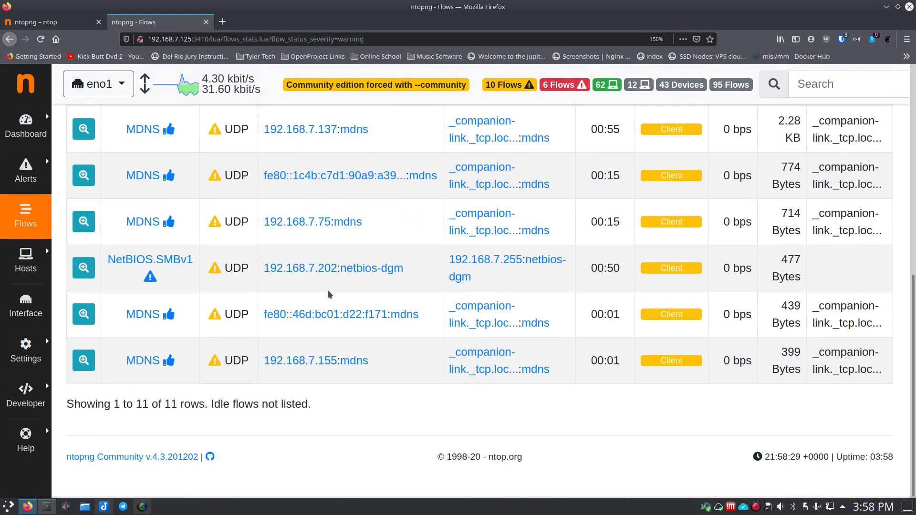
{"action": "scroll", "coordinate": [328, 289], "scroll_direction": "up", "scroll_amount": 5}
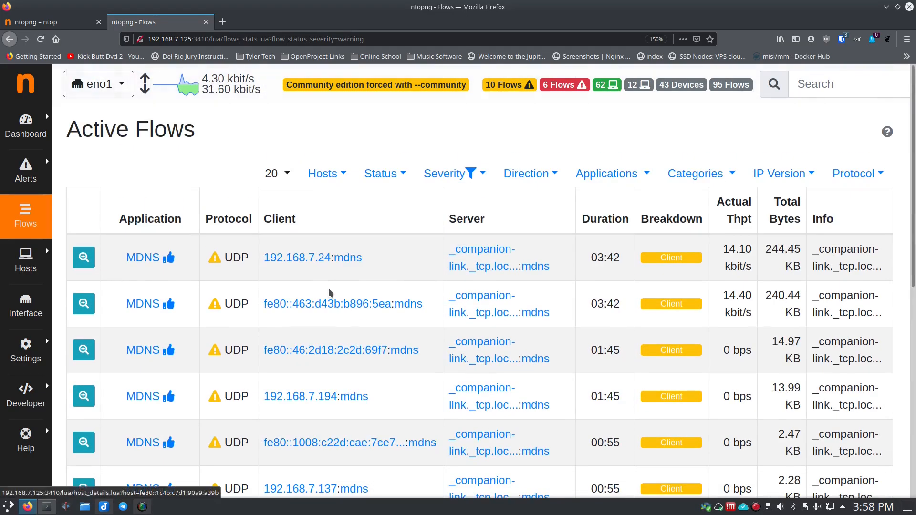
Step: Filter the active flows to Local Server - Remote Client and return the host filter to All Hosts
{"action": "left_click", "coordinate": [342, 176]}
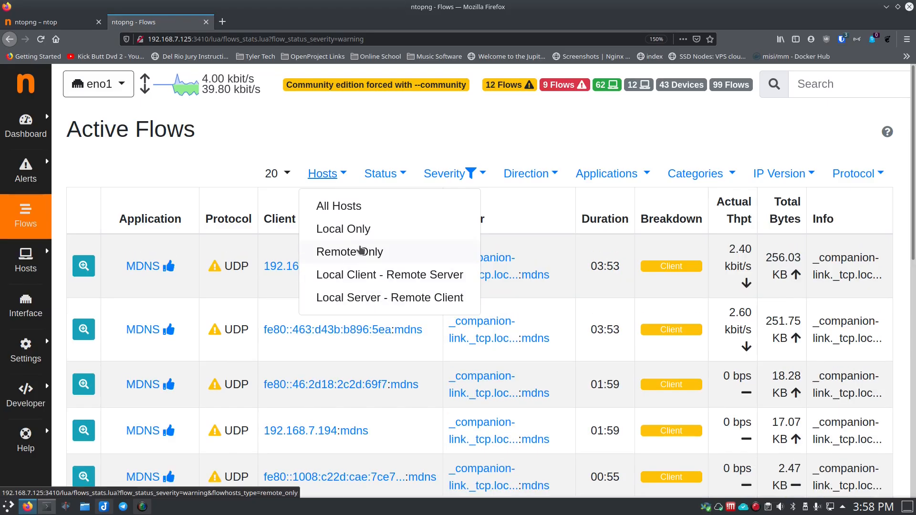
{"action": "left_click", "coordinate": [373, 298]}
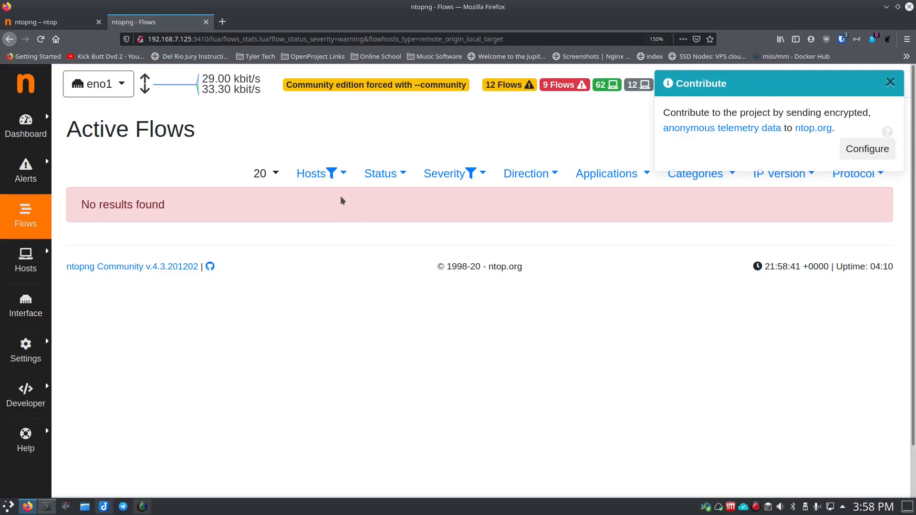
{"action": "left_click", "coordinate": [325, 176]}
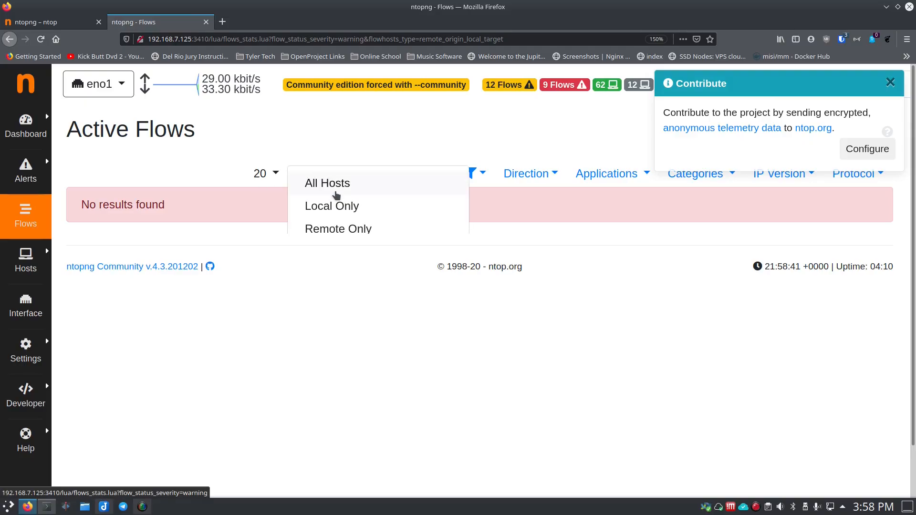
{"action": "left_click", "coordinate": [334, 185]}
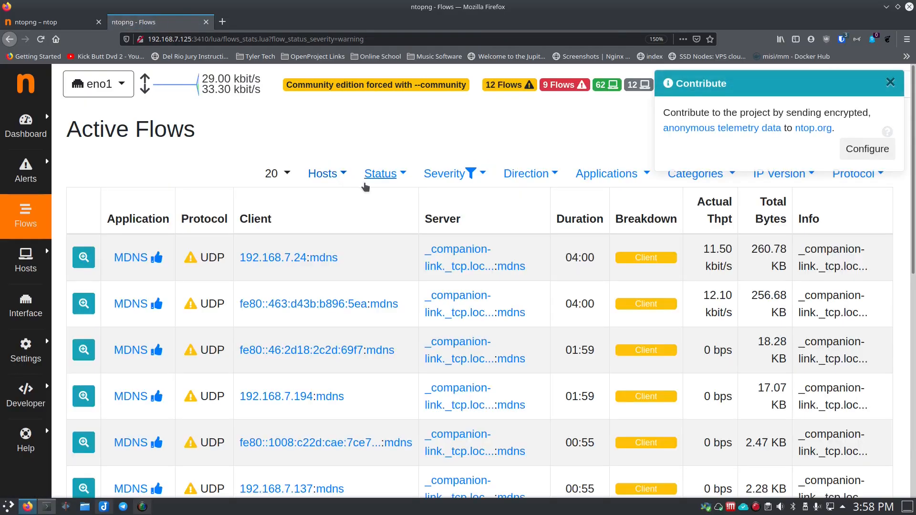
Step: View the status filter options for the active flows and set the severity filter to All Flows
{"action": "left_click", "coordinate": [403, 174]}
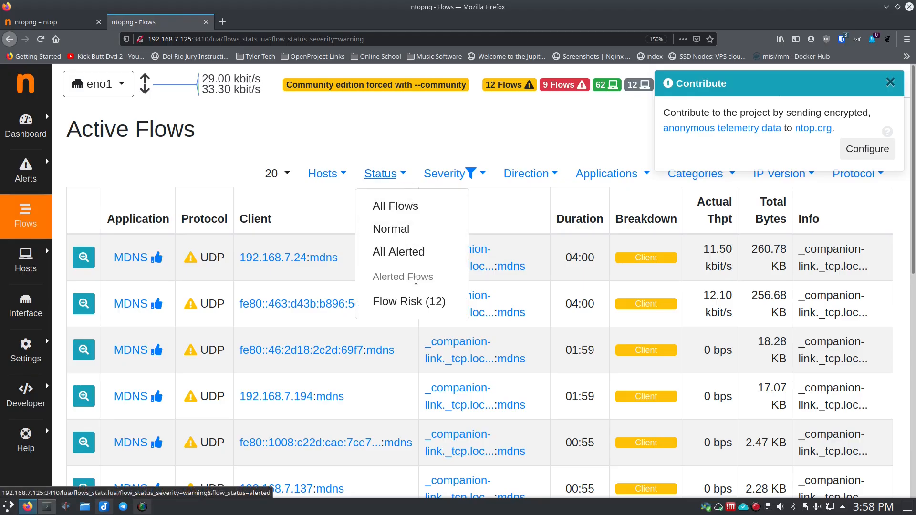
{"action": "left_click", "coordinate": [472, 175]}
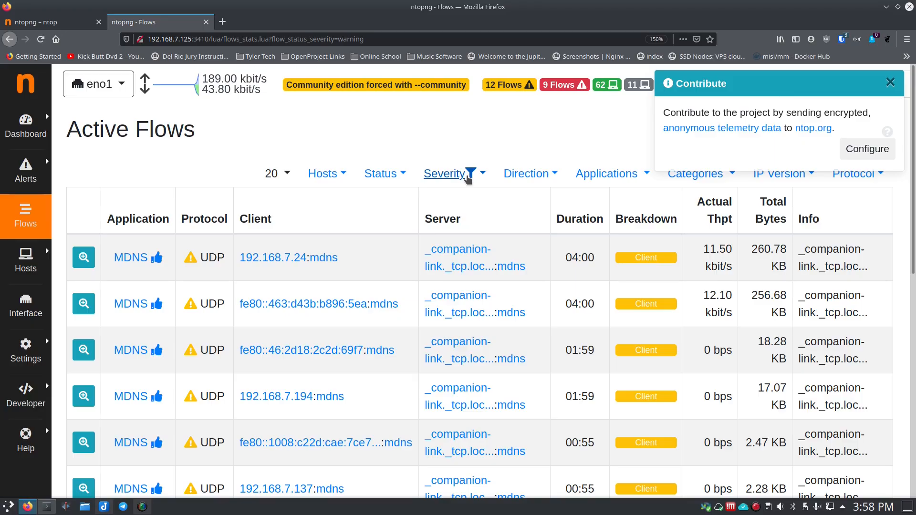
{"action": "left_click", "coordinate": [477, 175]}
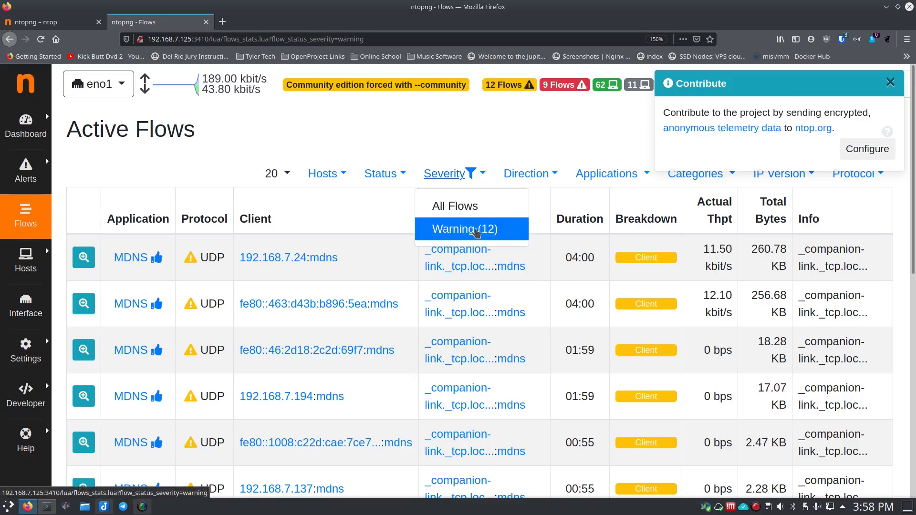
{"action": "left_click", "coordinate": [454, 231]}
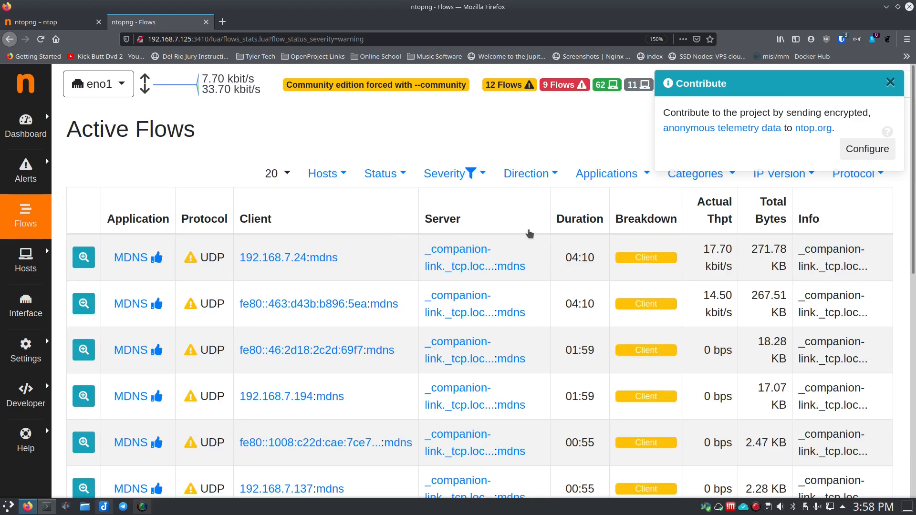
{"action": "left_click", "coordinate": [479, 174]}
{"action": "left_click", "coordinate": [469, 208]}
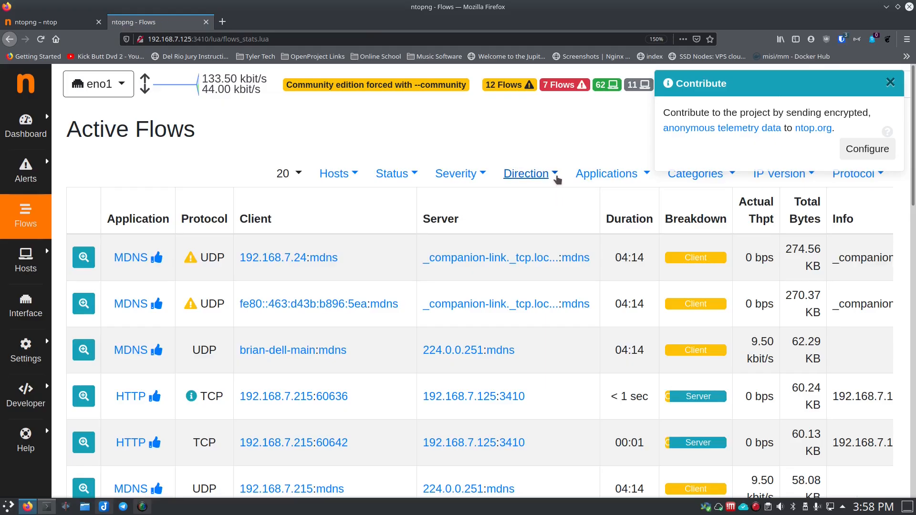
Step: View the direction filter options for the active flows and dismiss the telemetry contribution notice
{"action": "left_click", "coordinate": [555, 175]}
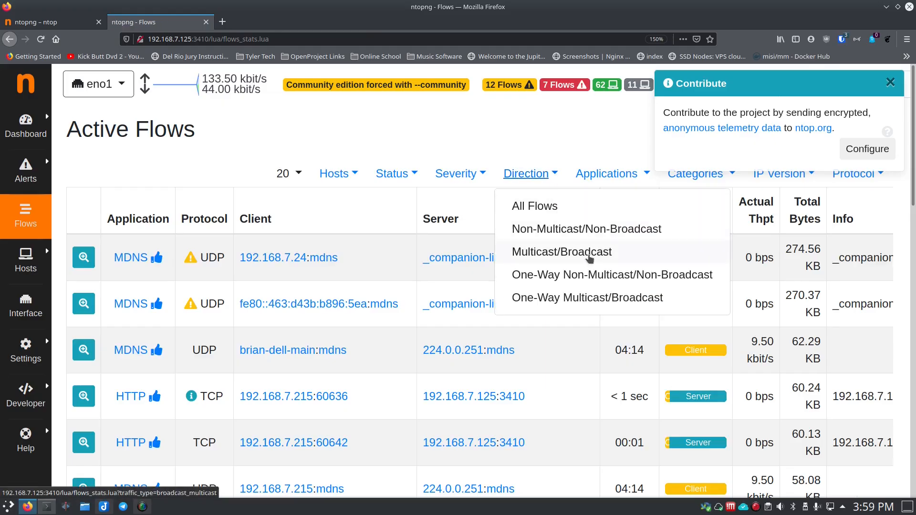
{"action": "left_click", "coordinate": [624, 157]}
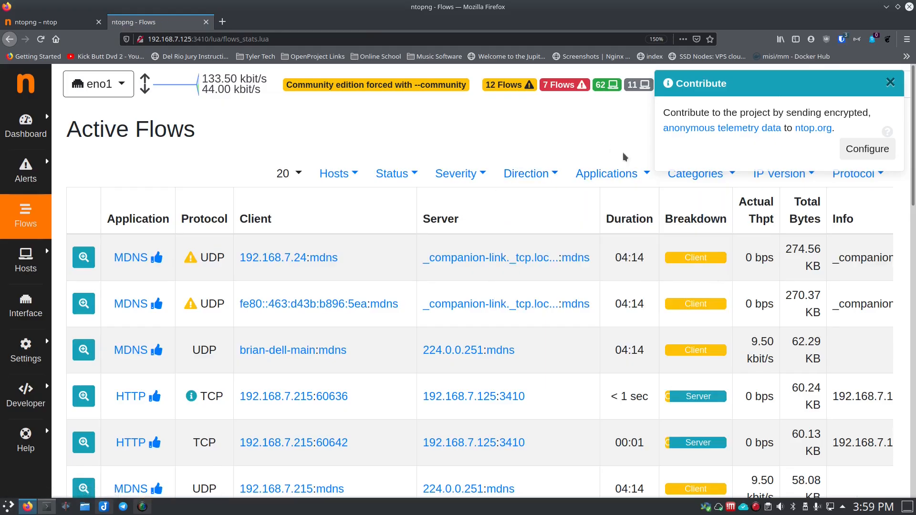
{"action": "left_click", "coordinate": [891, 83]}
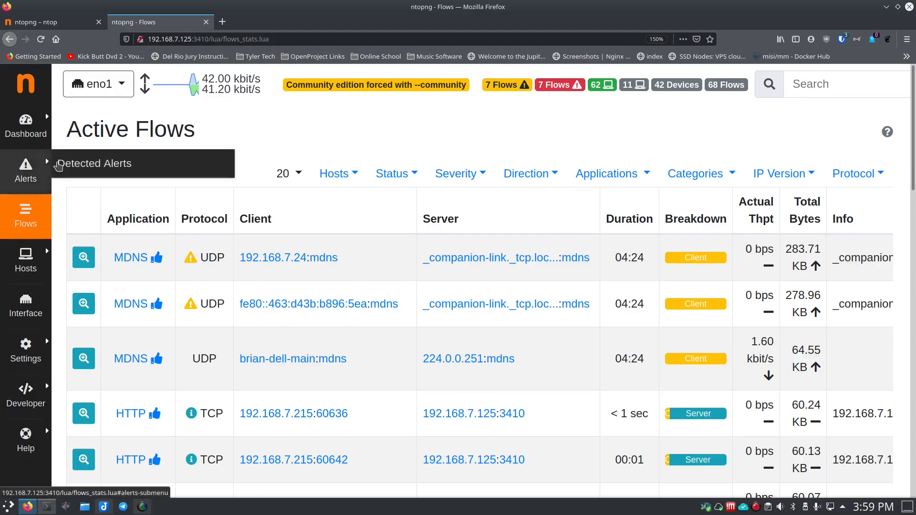
Step: Open the Detected Alerts page and look through the past alerts and their descriptions
{"action": "left_click", "coordinate": [58, 165]}
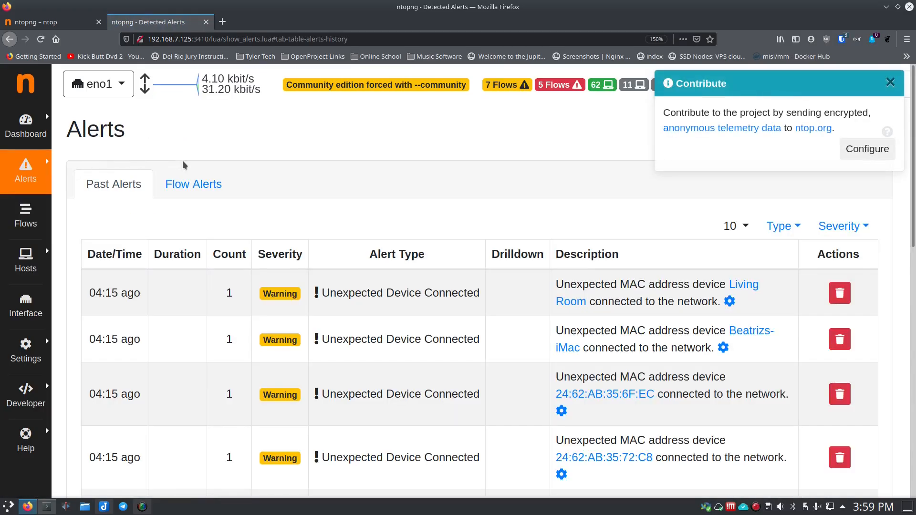
{"action": "scroll", "coordinate": [223, 316], "scroll_direction": "down", "scroll_amount": 2}
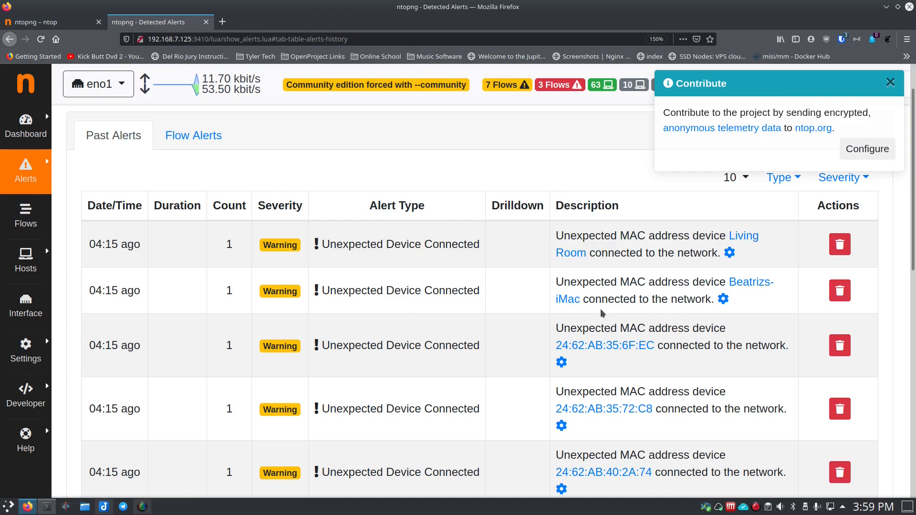
{"action": "scroll", "coordinate": [601, 313], "scroll_direction": "down", "scroll_amount": 1}
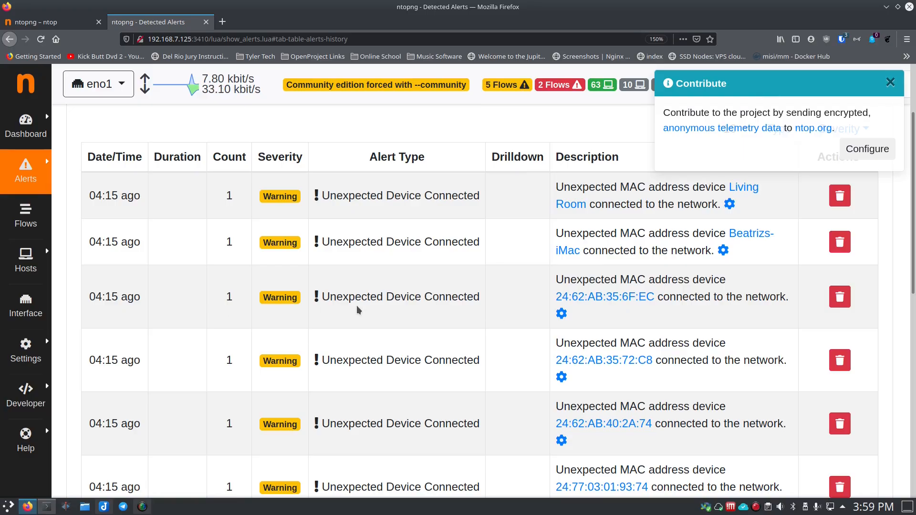
{"action": "scroll", "coordinate": [357, 309], "scroll_direction": "down", "scroll_amount": 9}
{"action": "scroll", "coordinate": [357, 305], "scroll_direction": "up", "scroll_amount": 9}
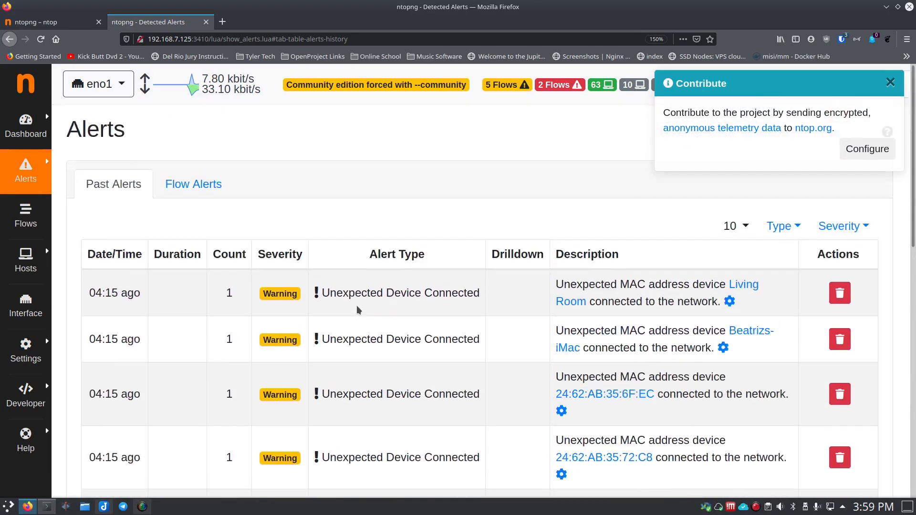
Step: Show the flow alerts and examine the descriptions of the malformed packet and suspicious DGA domain entries
{"action": "left_click", "coordinate": [214, 190]}
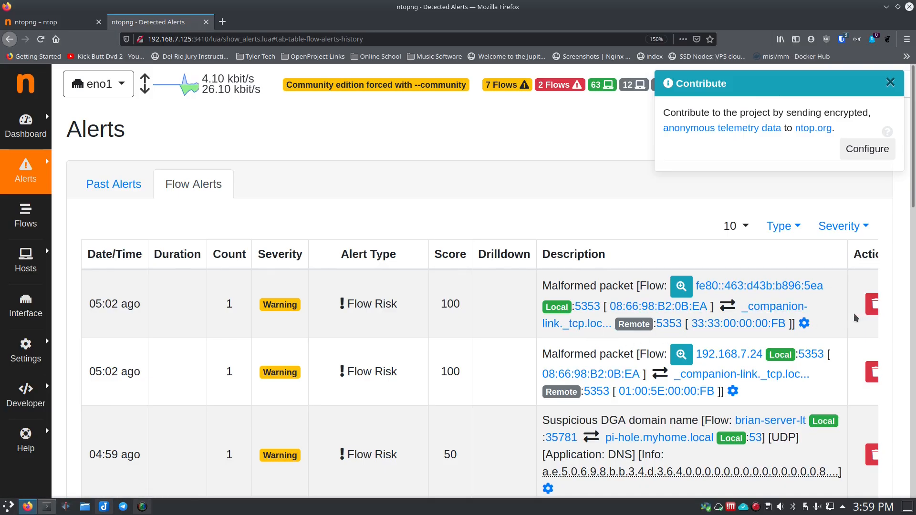
{"action": "key", "text": "ctrl+minus"}
{"action": "key", "text": "ctrl+minus"}
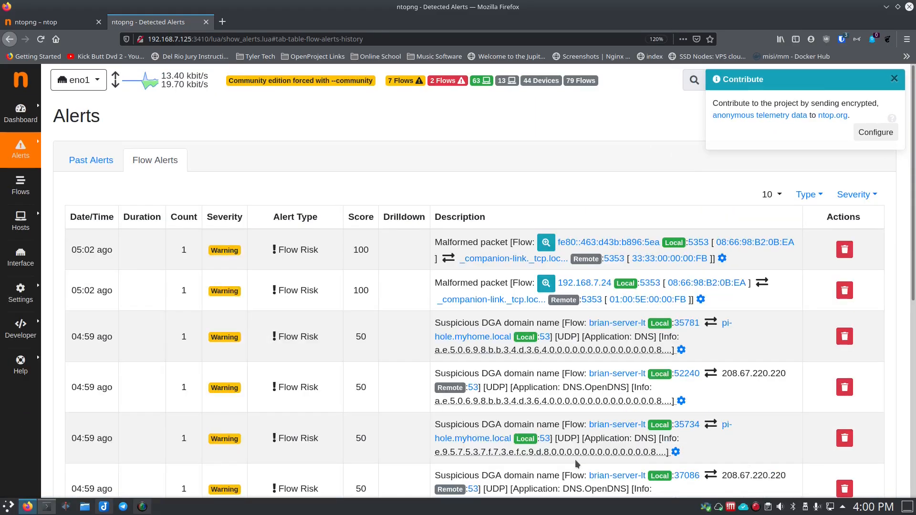
{"action": "key", "text": "ctrl+plus"}
{"action": "key", "text": "ctrl+plus"}
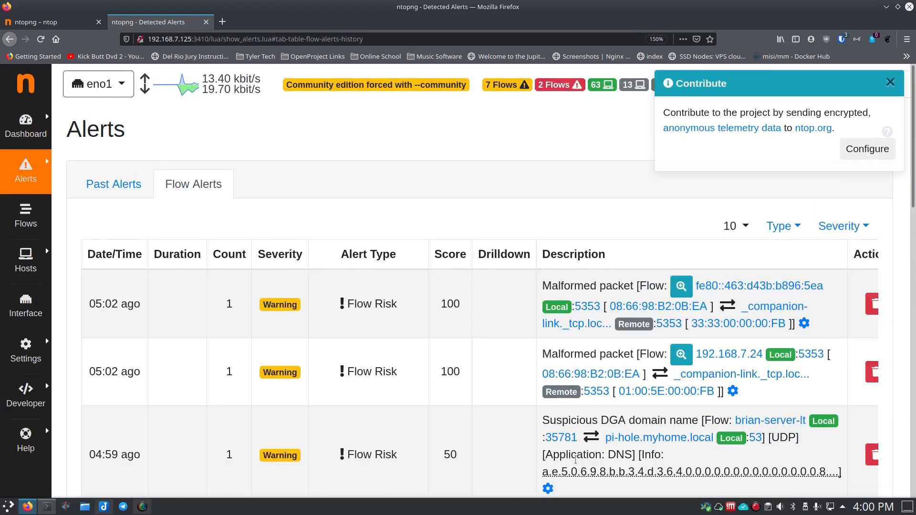
{"action": "scroll", "coordinate": [496, 315], "scroll_direction": "down", "scroll_amount": 6}
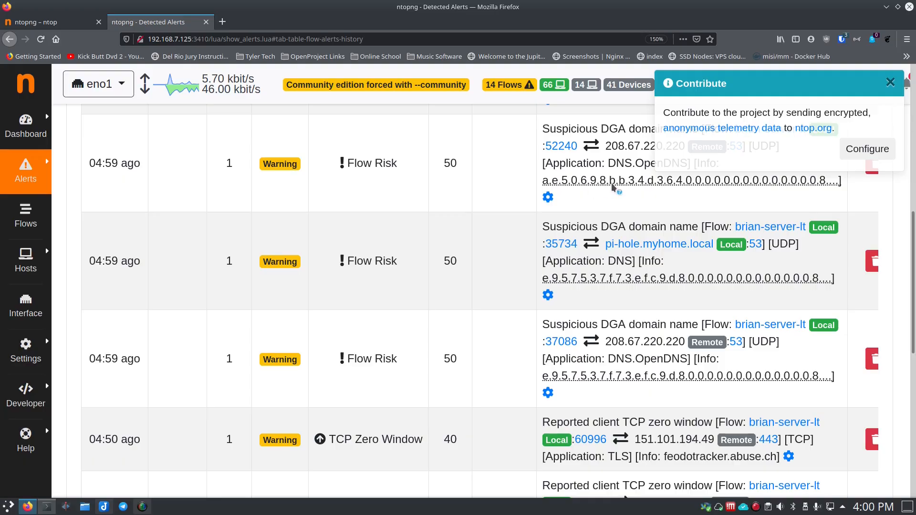
{"action": "scroll", "coordinate": [611, 201], "scroll_direction": "up", "scroll_amount": 2}
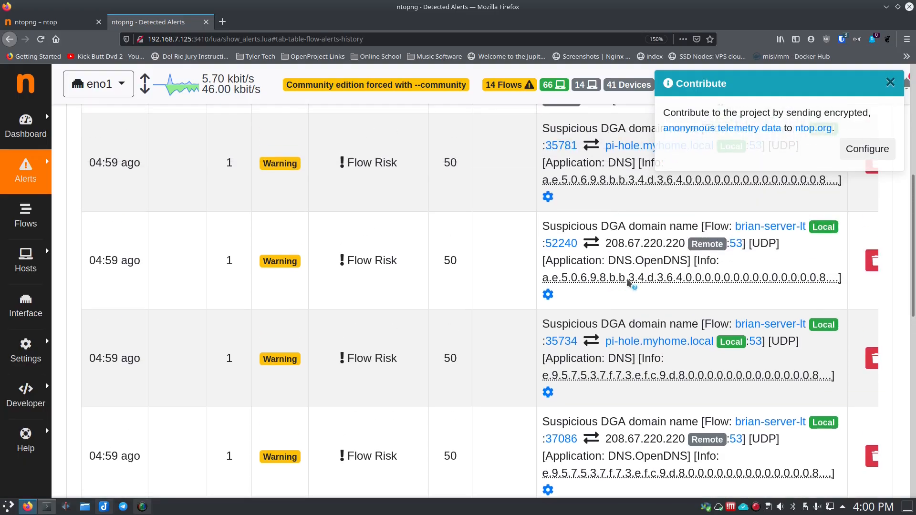
Step: Open the Flow Risk script settings from a suspicious DGA domain alert and review the nDPI flow risks
{"action": "left_click", "coordinate": [548, 295]}
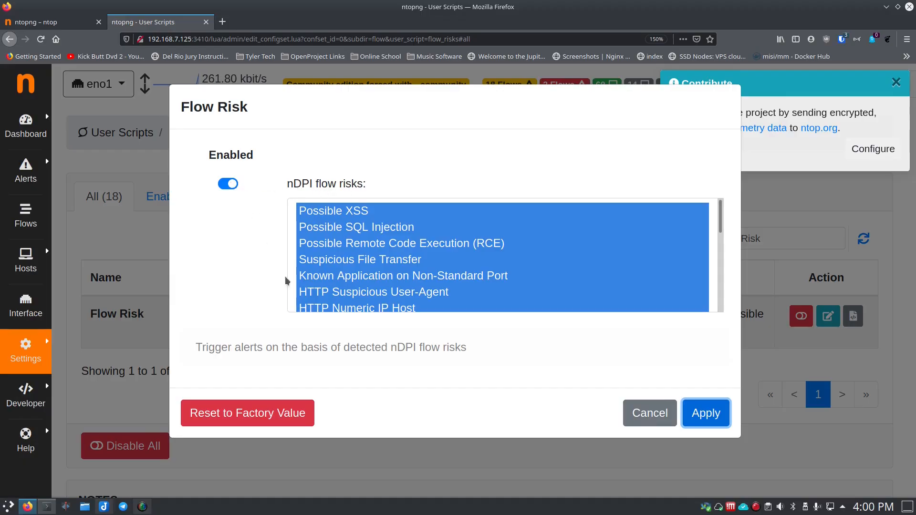
{"action": "scroll", "coordinate": [371, 269], "scroll_direction": "down", "scroll_amount": 3}
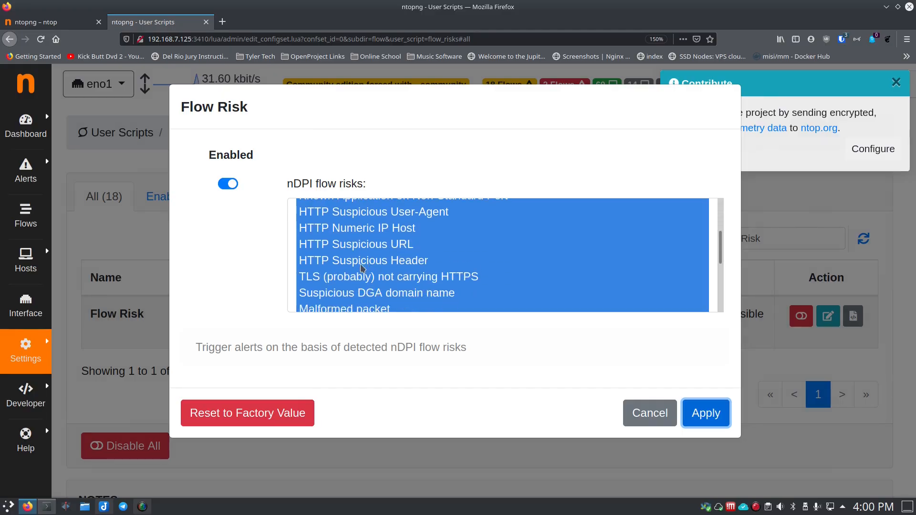
{"action": "scroll", "coordinate": [371, 293], "scroll_direction": "down", "scroll_amount": 5}
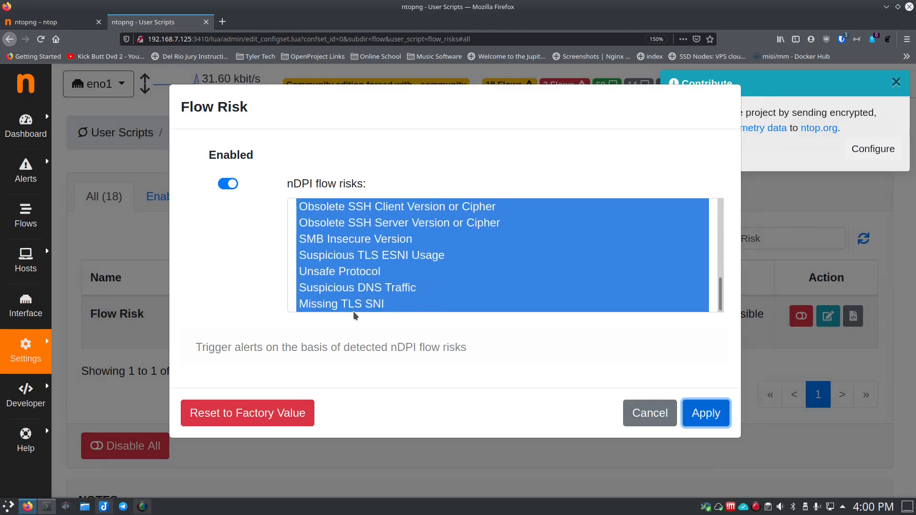
Step: Try selecting only Unsafe Protocol, SMB Insecure Version and Obsolete SSH Client Version or Cipher as flow risks, and discard the edits
{"action": "left_click", "coordinate": [362, 289]}
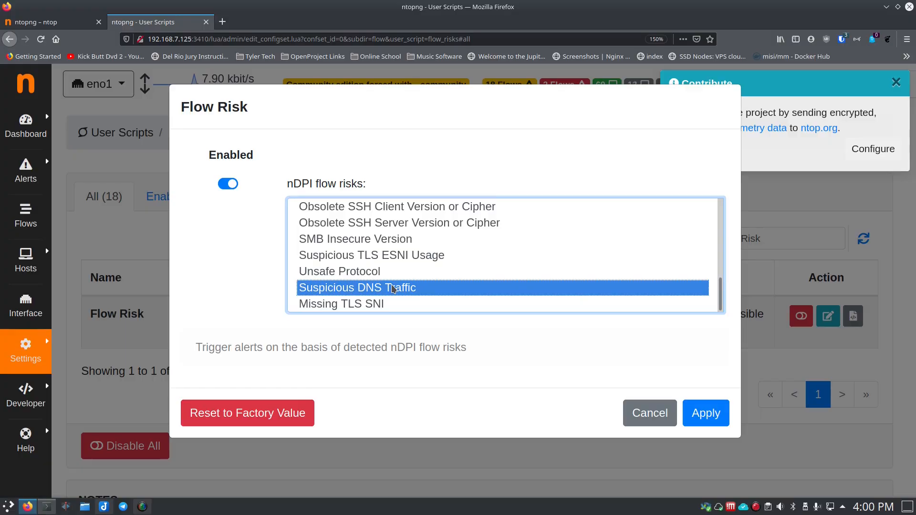
{"action": "left_click", "coordinate": [348, 272]}
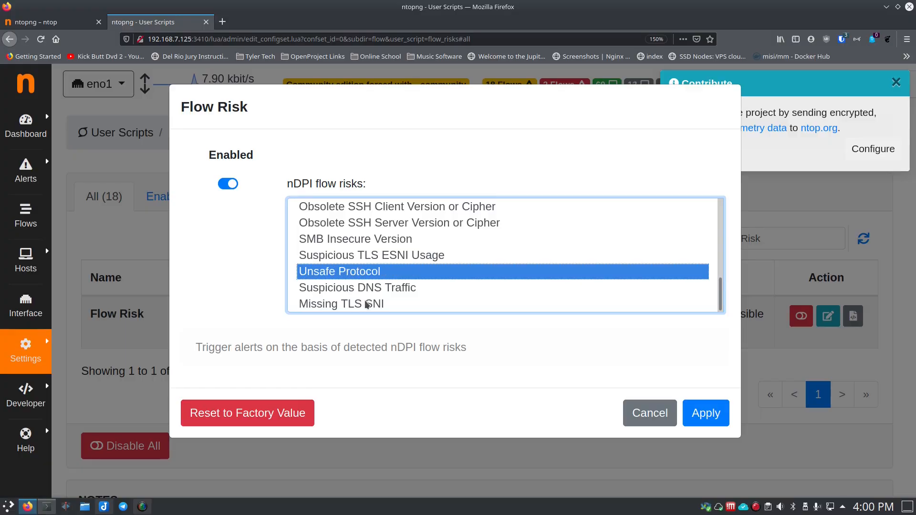
{"action": "left_click", "coordinate": [402, 243], "text": "ctrl"}
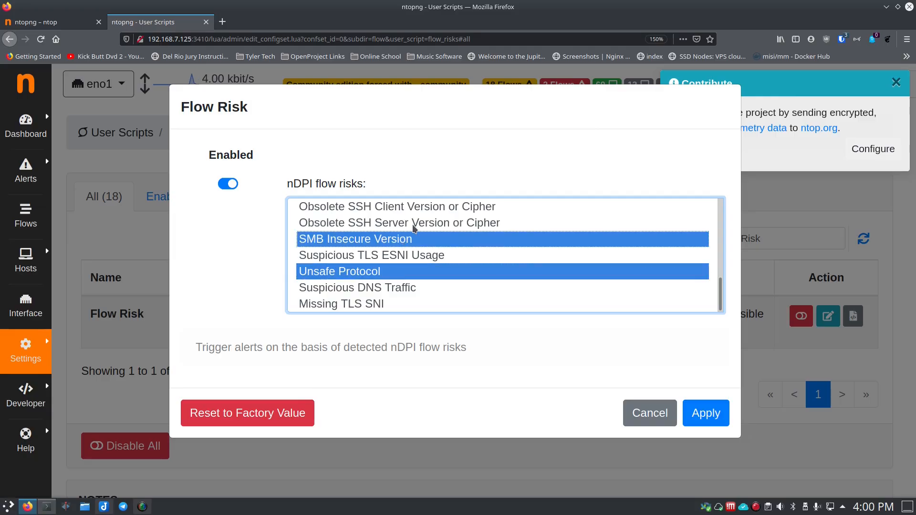
{"action": "left_click", "coordinate": [424, 209], "text": "ctrl"}
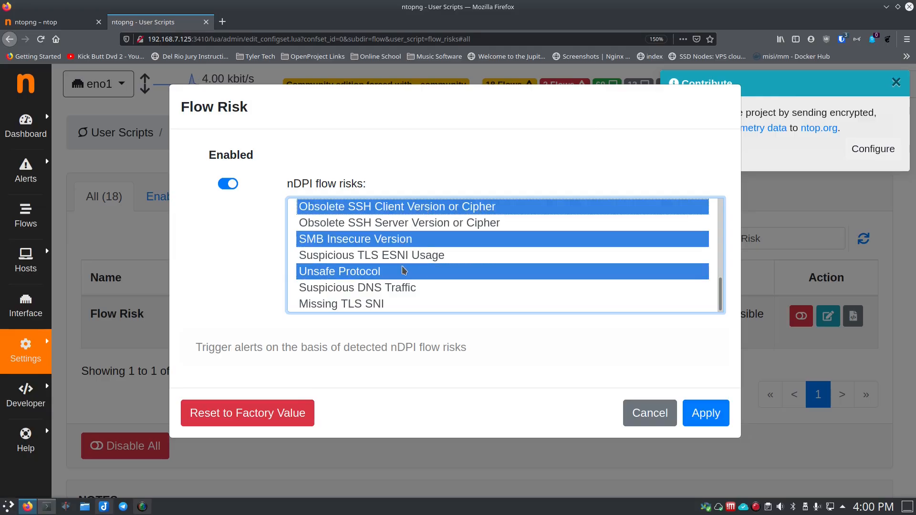
{"action": "scroll", "coordinate": [401, 295], "scroll_direction": "up", "scroll_amount": 10}
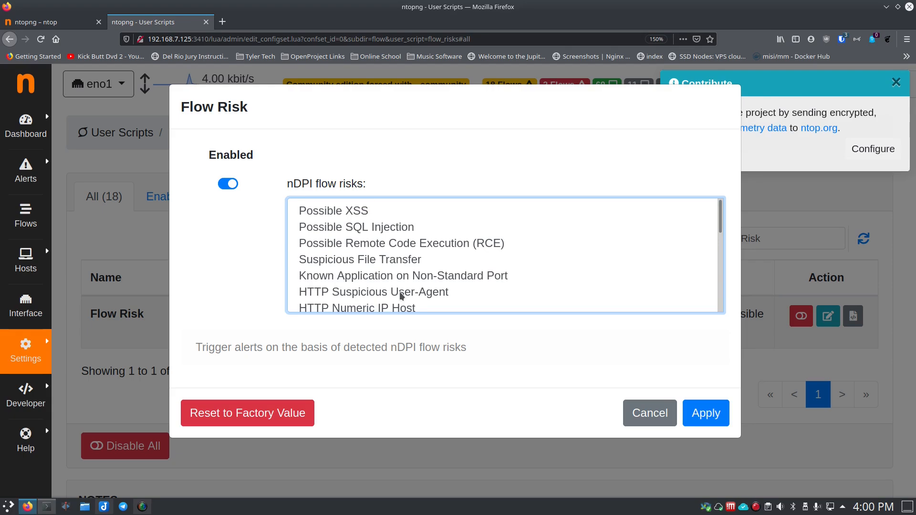
{"action": "scroll", "coordinate": [402, 280], "scroll_direction": "down", "scroll_amount": 10}
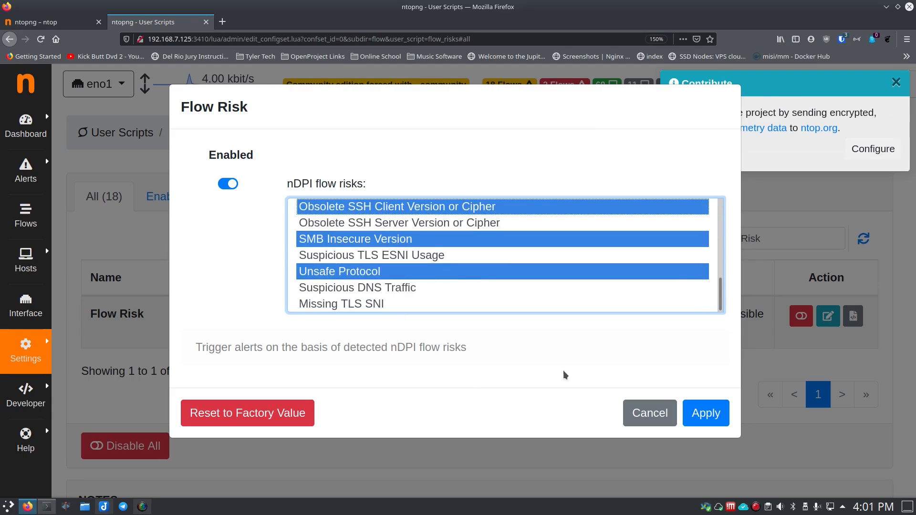
{"action": "left_click", "coordinate": [649, 416]}
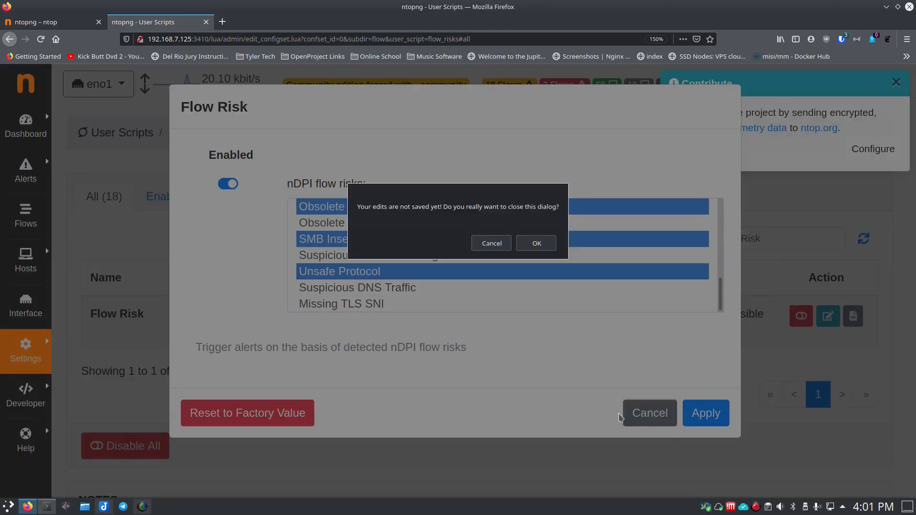
{"action": "left_click", "coordinate": [543, 244]}
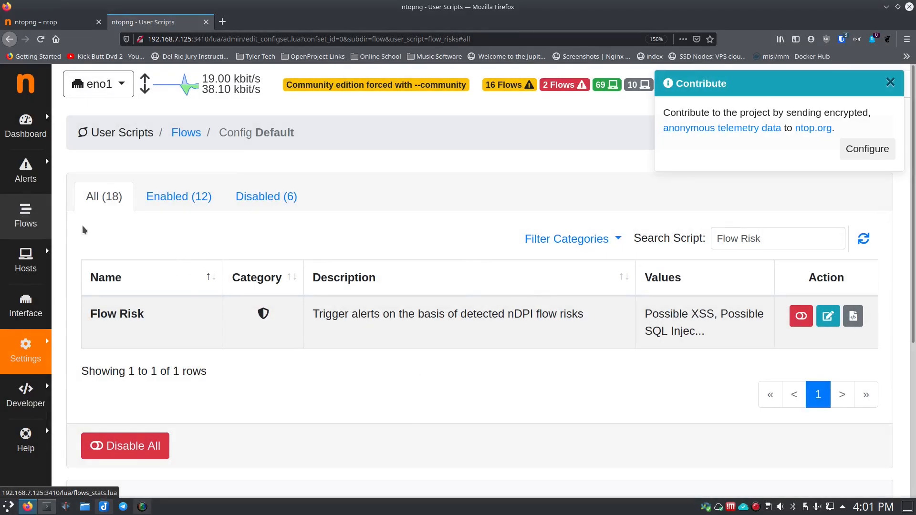
Step: Open the All Hosts list and look through the hosts and their traffic
{"action": "mouse_move", "coordinate": [41, 259]}
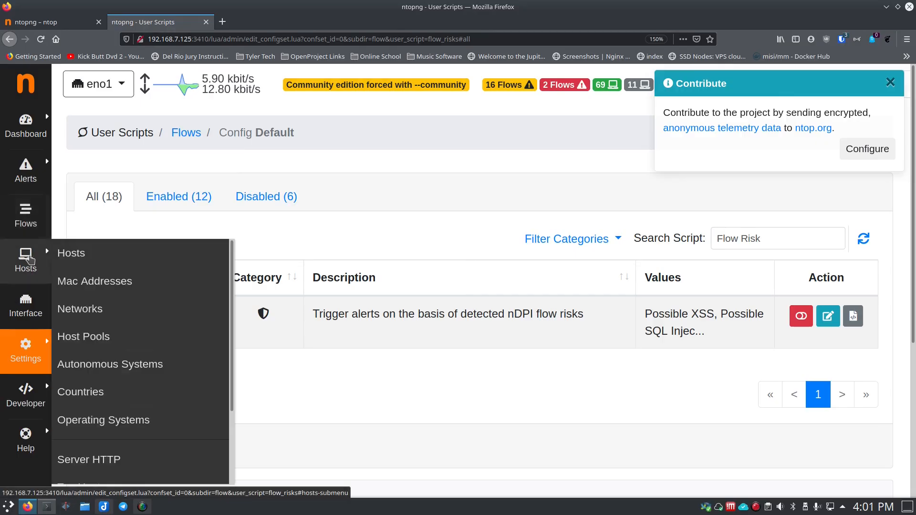
{"action": "left_click", "coordinate": [70, 255]}
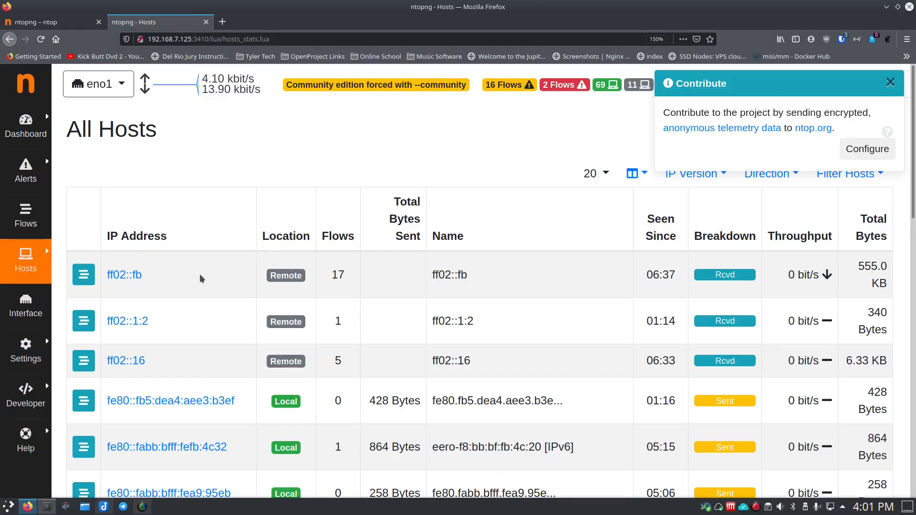
{"action": "scroll", "coordinate": [201, 276], "scroll_direction": "down", "scroll_amount": 3}
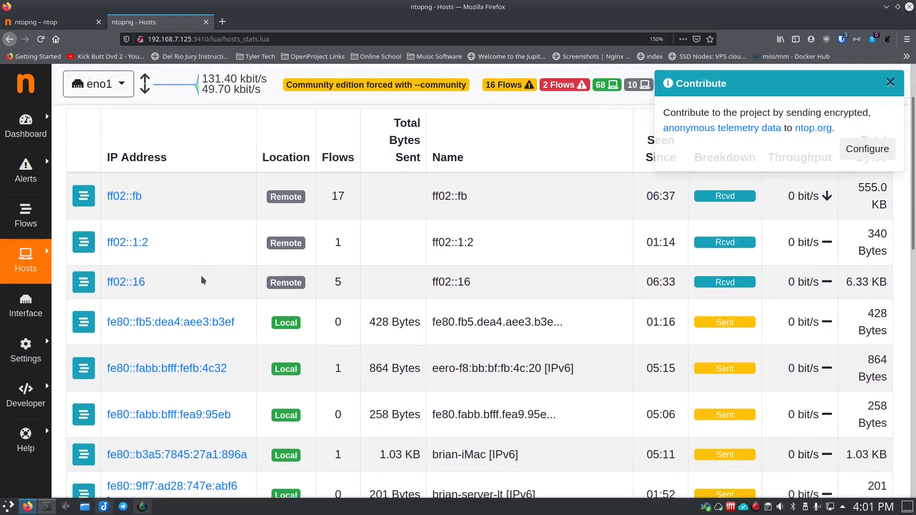
Step: Look through the All Hosts list and filter it to IPv4 hosts only
{"action": "scroll", "coordinate": [203, 277], "scroll_direction": "up", "scroll_amount": 3}
{"action": "scroll", "coordinate": [203, 276], "scroll_direction": "up", "scroll_amount": 1}
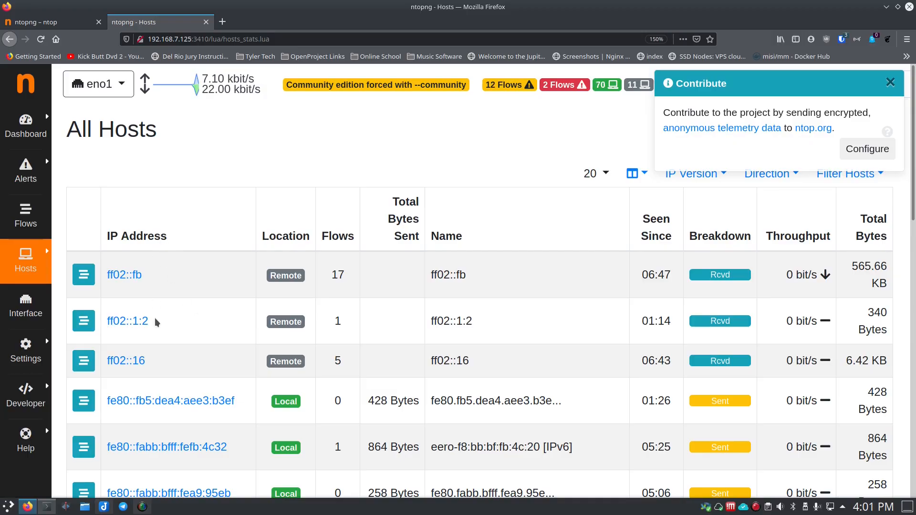
{"action": "scroll", "coordinate": [161, 338], "scroll_direction": "down", "scroll_amount": 5}
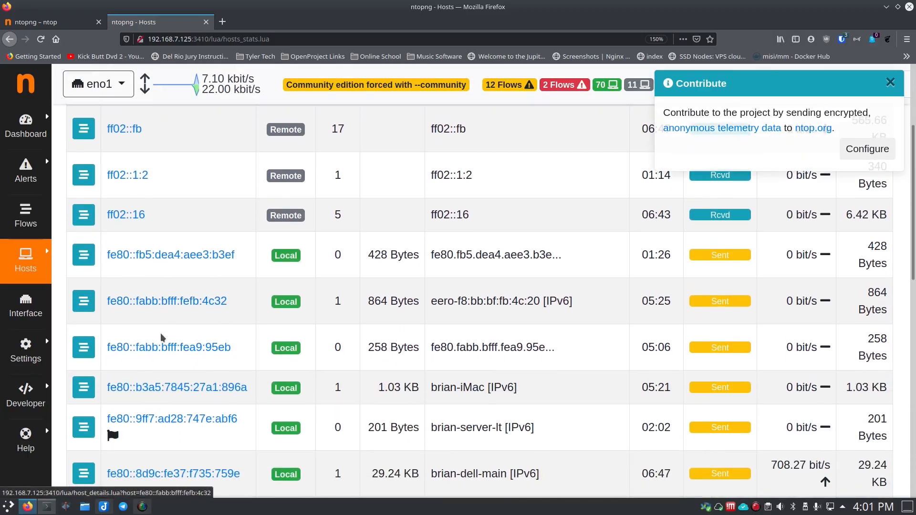
{"action": "scroll", "coordinate": [162, 338], "scroll_direction": "down", "scroll_amount": 7}
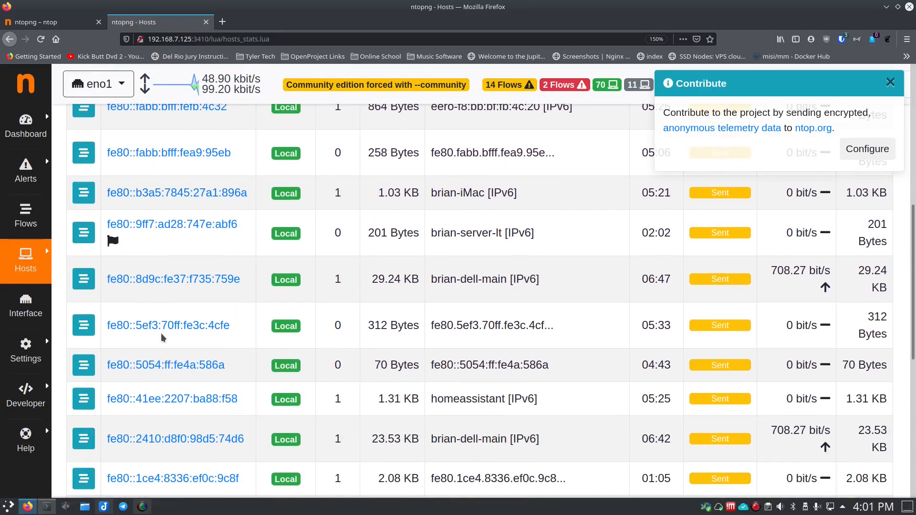
{"action": "scroll", "coordinate": [162, 337], "scroll_direction": "up", "scroll_amount": 12}
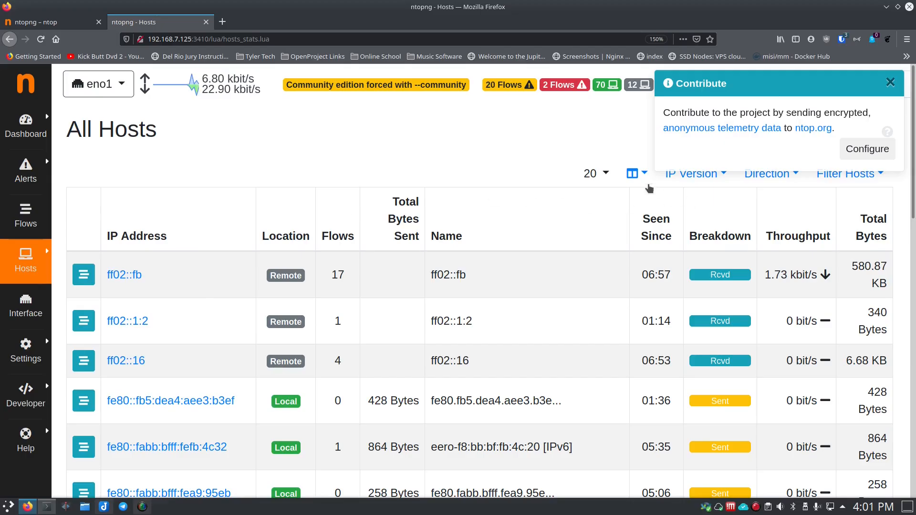
{"action": "left_click", "coordinate": [714, 177]}
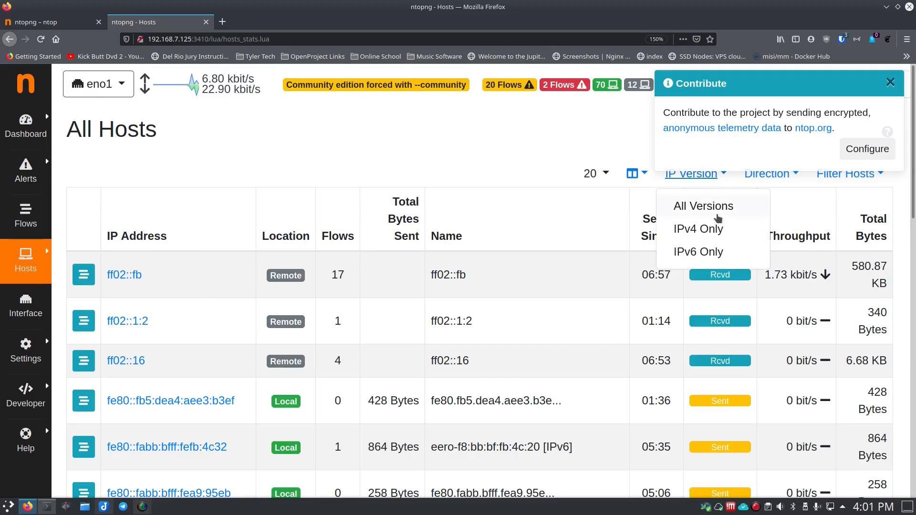
{"action": "left_click", "coordinate": [716, 227]}
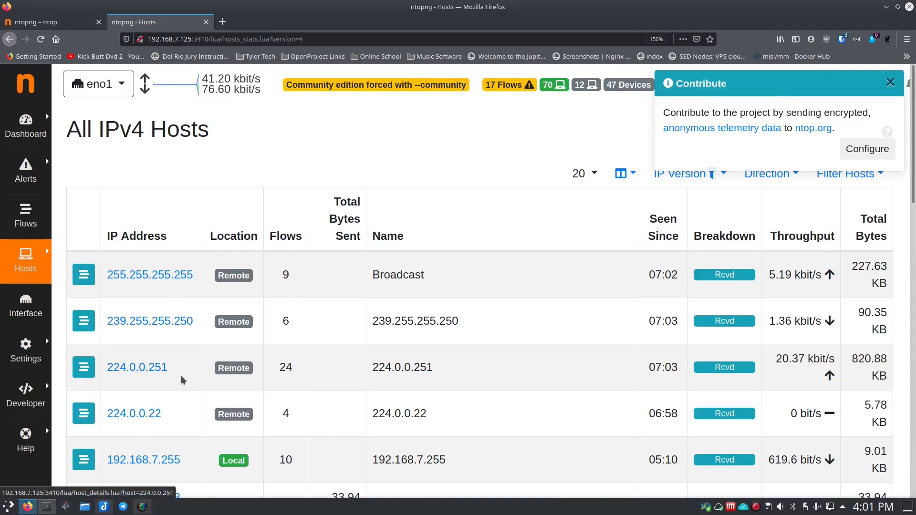
Step: Open the details of host 192.168.7.253 from the IPv4 list and review its traffic, flows and download options
{"action": "scroll", "coordinate": [182, 380], "scroll_direction": "down", "scroll_amount": 2}
{"action": "scroll", "coordinate": [182, 380], "scroll_direction": "down", "scroll_amount": 2}
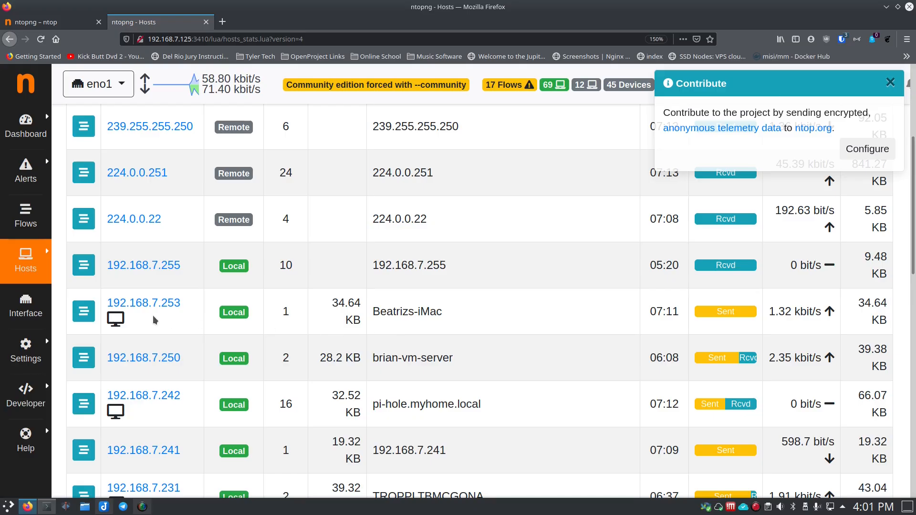
{"action": "scroll", "coordinate": [167, 330], "scroll_direction": "down", "scroll_amount": 3}
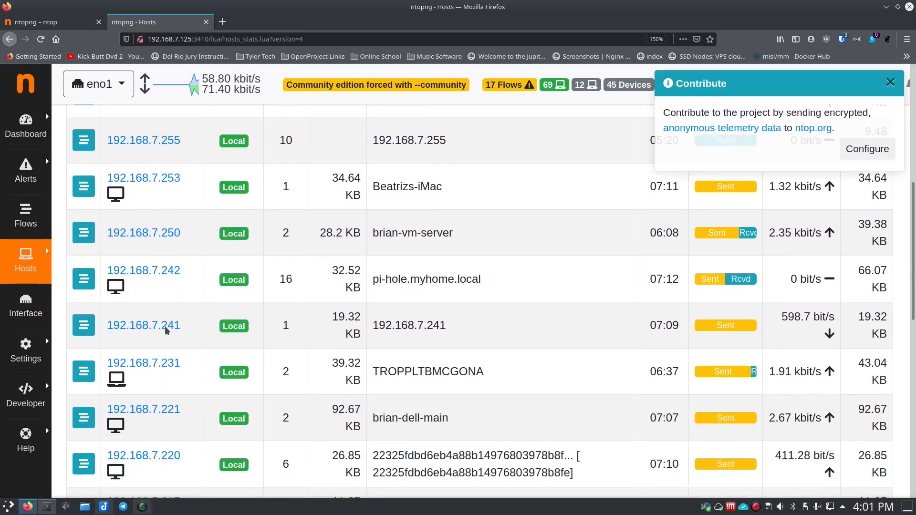
{"action": "scroll", "coordinate": [160, 278], "scroll_direction": "up", "scroll_amount": 1}
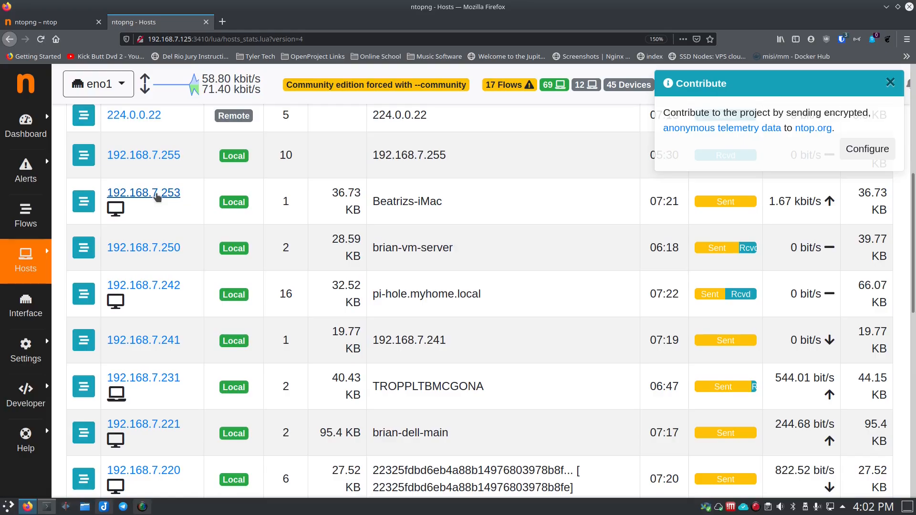
{"action": "left_click", "coordinate": [190, 210]}
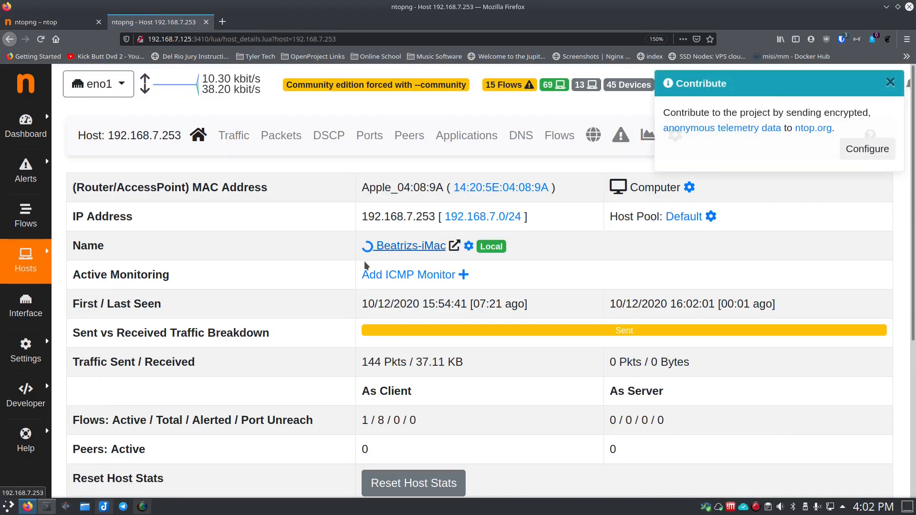
{"action": "scroll", "coordinate": [328, 340], "scroll_direction": "down", "scroll_amount": 4}
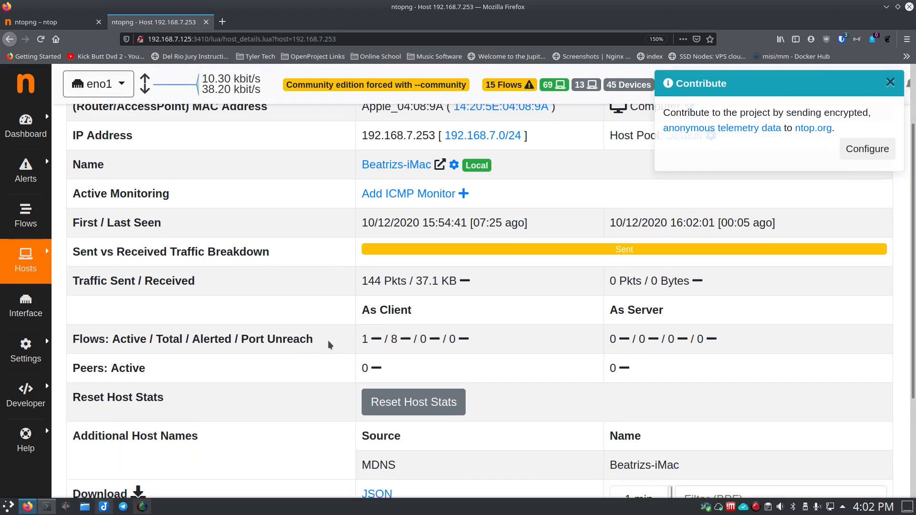
{"action": "scroll", "coordinate": [328, 344], "scroll_direction": "down", "scroll_amount": 1}
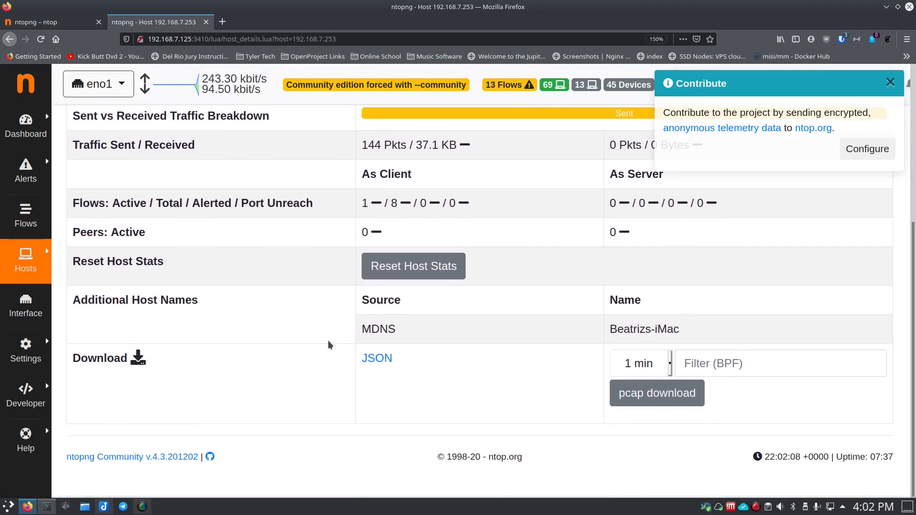
{"action": "scroll", "coordinate": [328, 344], "scroll_direction": "up", "scroll_amount": 5}
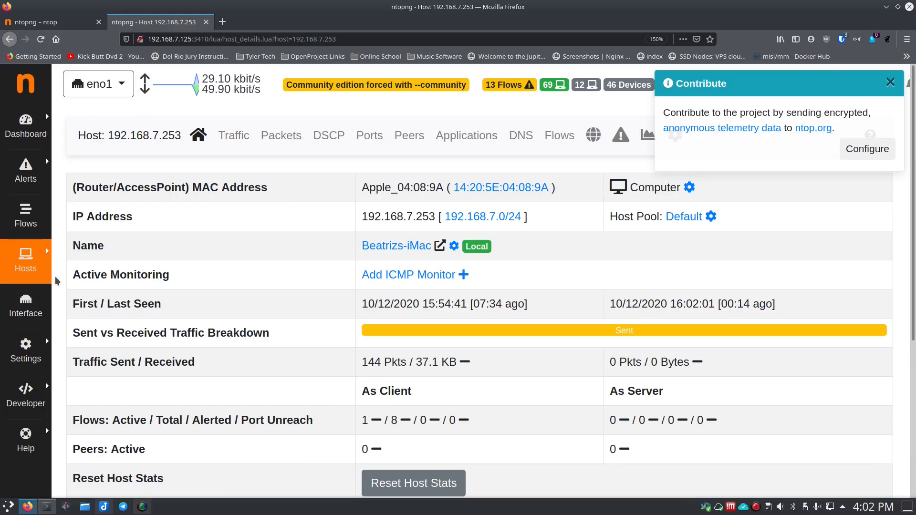
Step: Open the Networks list and show the hosts belonging to the 192.168.7.0/24 network
{"action": "mouse_move", "coordinate": [37, 270]}
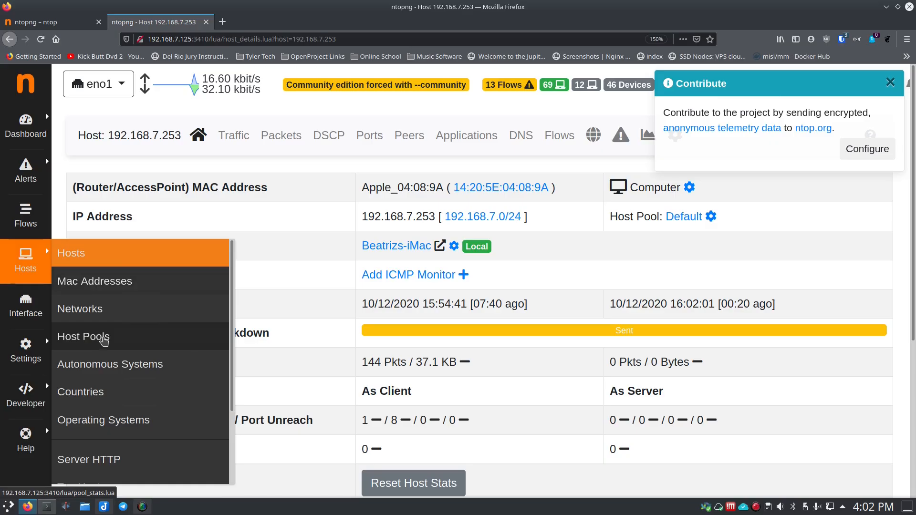
{"action": "left_click", "coordinate": [86, 312]}
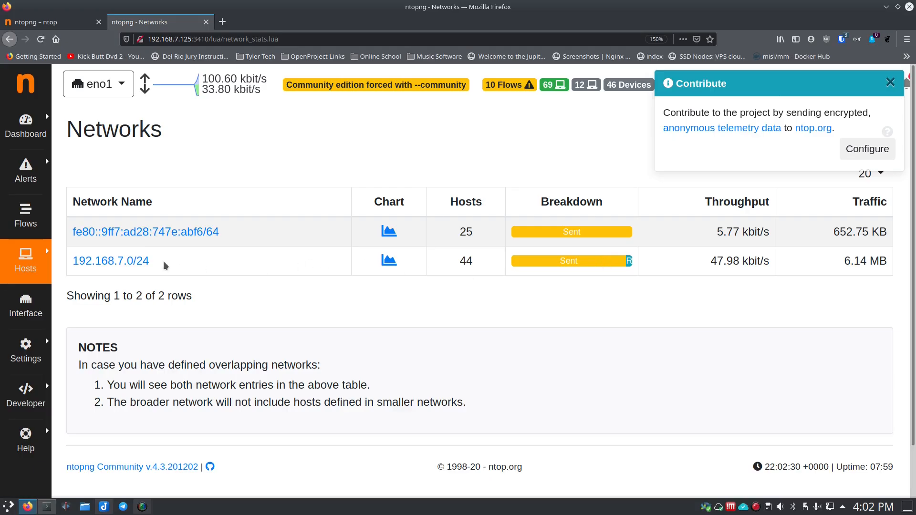
{"action": "left_click", "coordinate": [128, 261]}
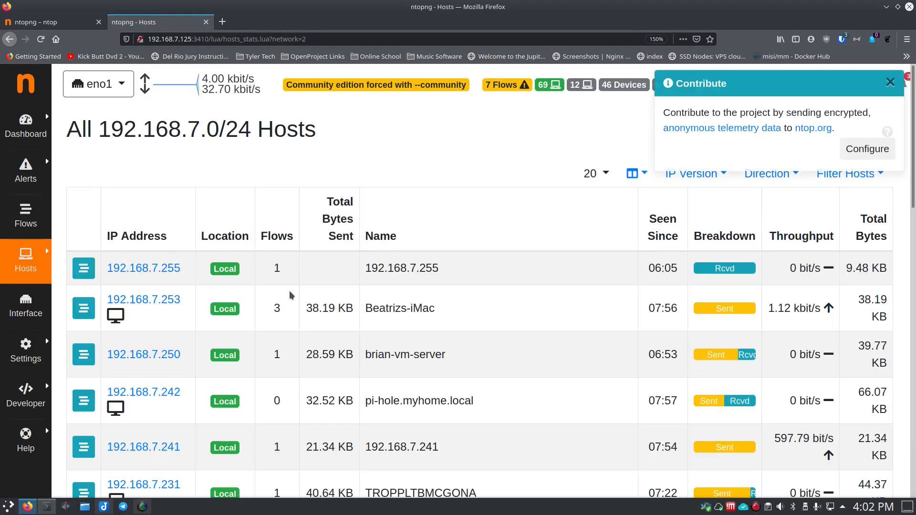
{"action": "scroll", "coordinate": [289, 292], "scroll_direction": "down", "scroll_amount": 8}
{"action": "scroll", "coordinate": [289, 292], "scroll_direction": "up", "scroll_amount": 8}
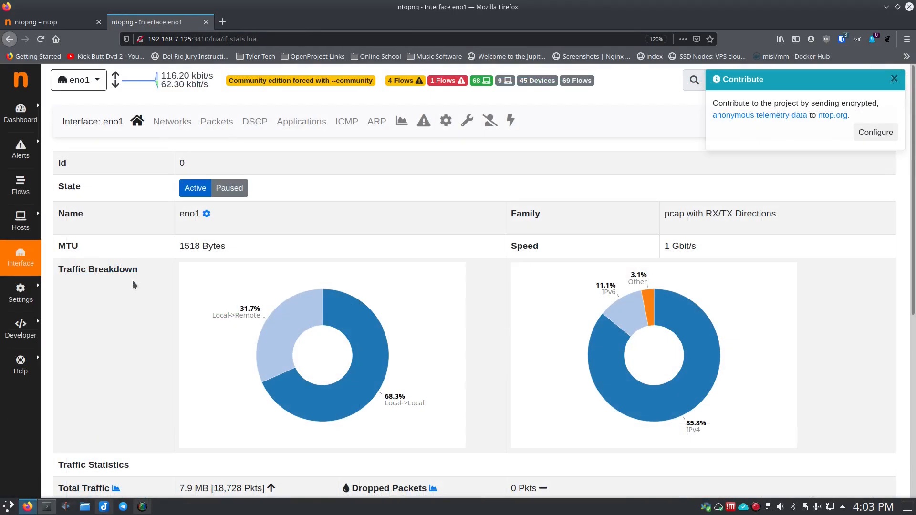
Step: Open the eno1 interface page and review its traffic breakdown, traffic statistics and the available pcap download durations
{"action": "left_click", "coordinate": [20, 259]}
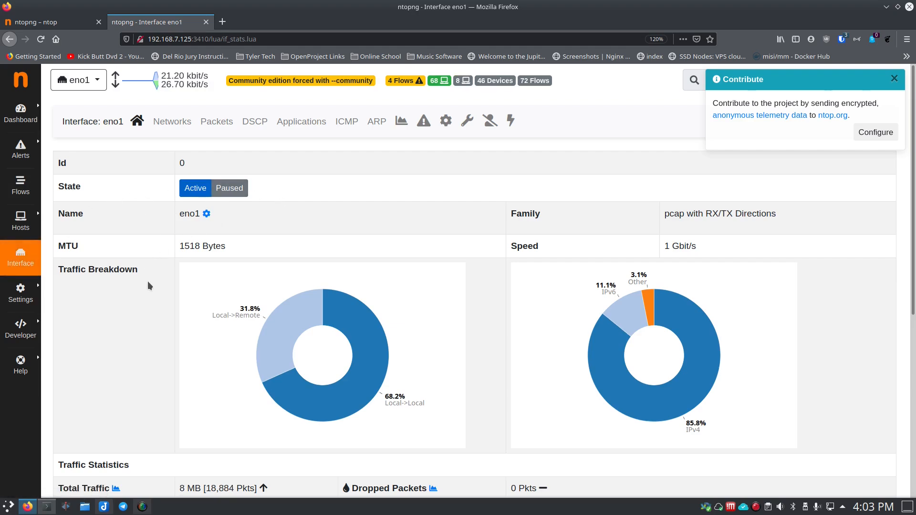
{"action": "scroll", "coordinate": [155, 285], "scroll_direction": "down", "scroll_amount": 3}
{"action": "scroll", "coordinate": [155, 285], "scroll_direction": "down", "scroll_amount": 3}
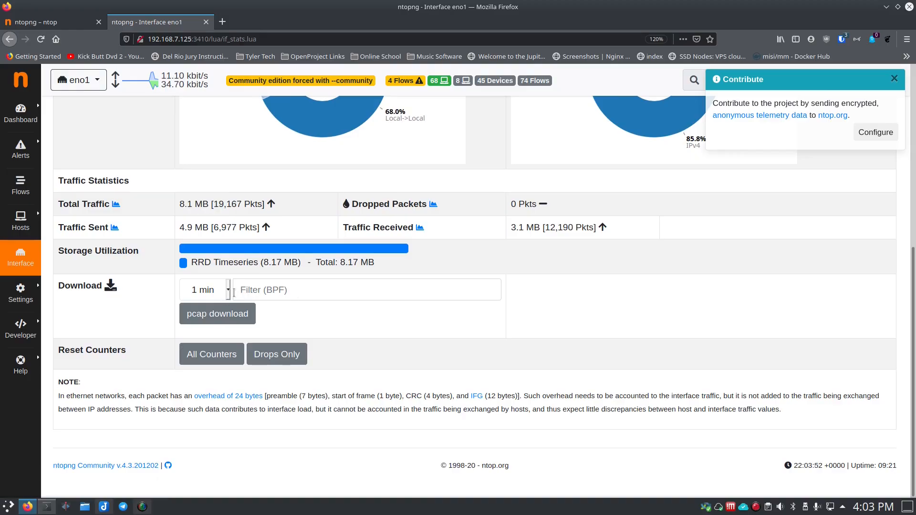
{"action": "left_click", "coordinate": [227, 292]}
{"action": "left_click", "coordinate": [228, 293]}
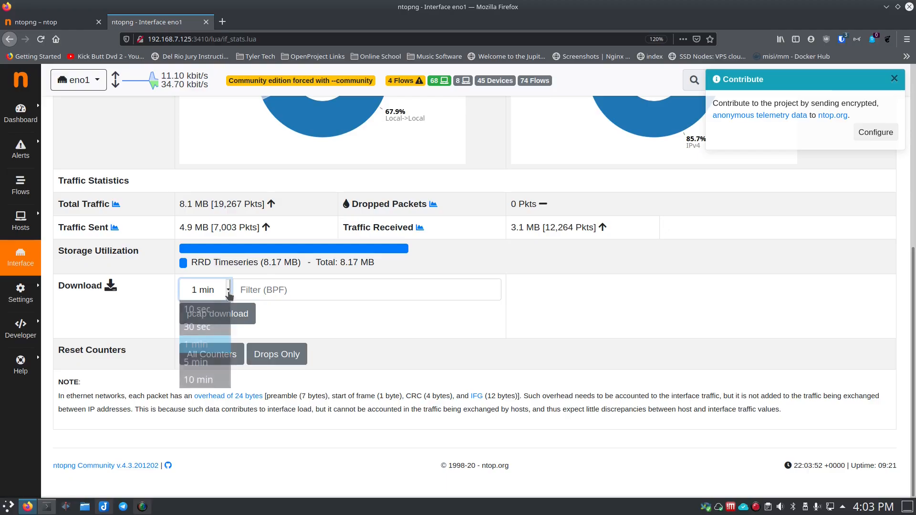
{"action": "scroll", "coordinate": [136, 296], "scroll_direction": "up", "scroll_amount": 1}
{"action": "scroll", "coordinate": [132, 299], "scroll_direction": "up", "scroll_amount": 5}
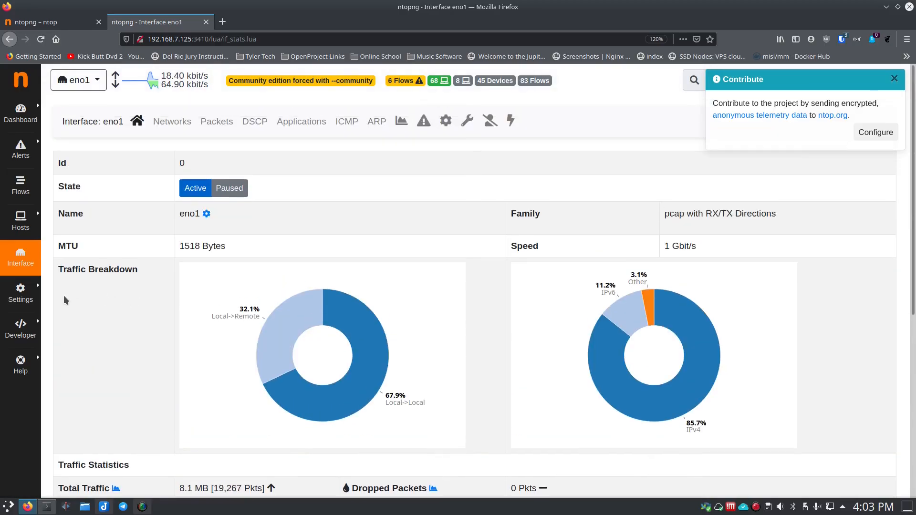
Step: Look over the available settings sections and open the list of web users
{"action": "mouse_move", "coordinate": [31, 294]}
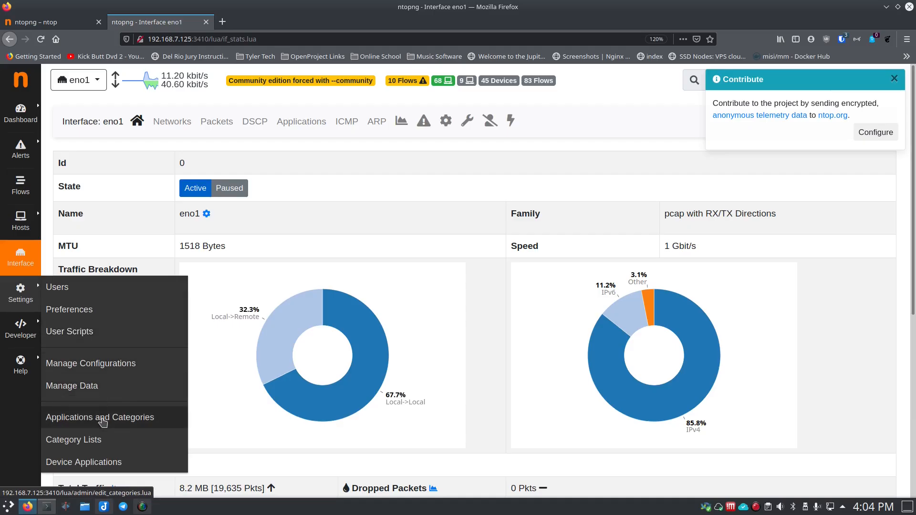
{"action": "scroll", "coordinate": [110, 445], "scroll_direction": "down", "scroll_amount": 5}
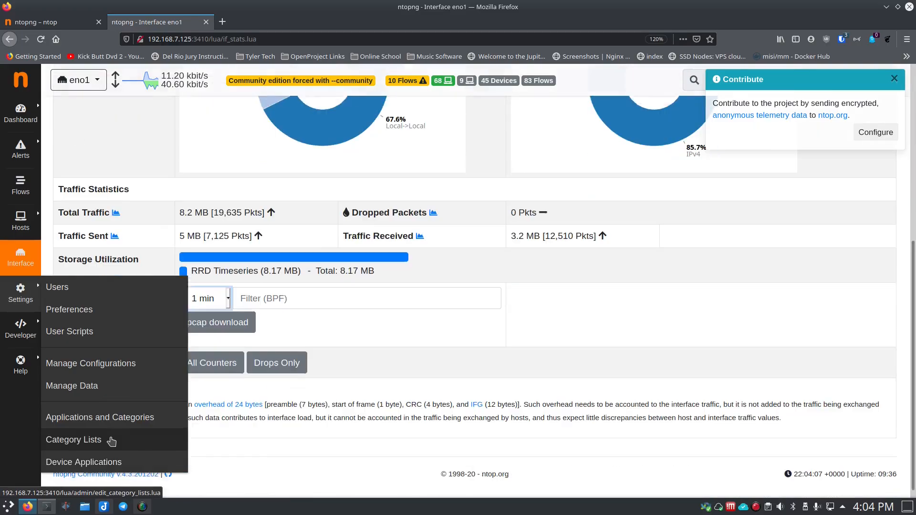
{"action": "left_click", "coordinate": [76, 292]}
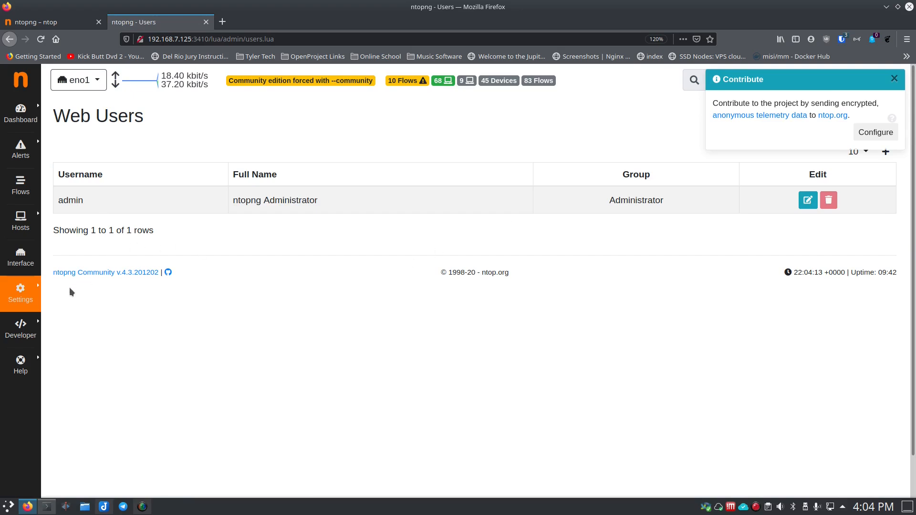
Step: Open the runtime preferences and review the User Authentication options
{"action": "left_click", "coordinate": [21, 294]}
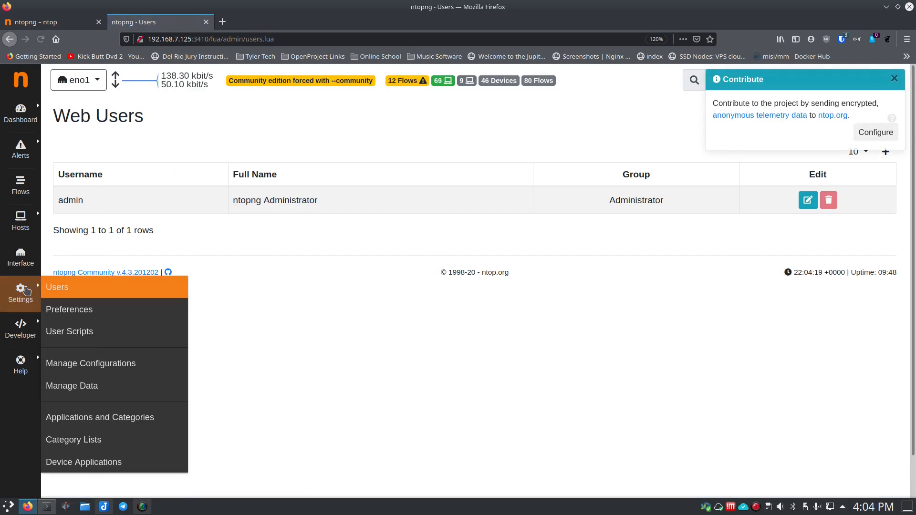
{"action": "left_click", "coordinate": [69, 310]}
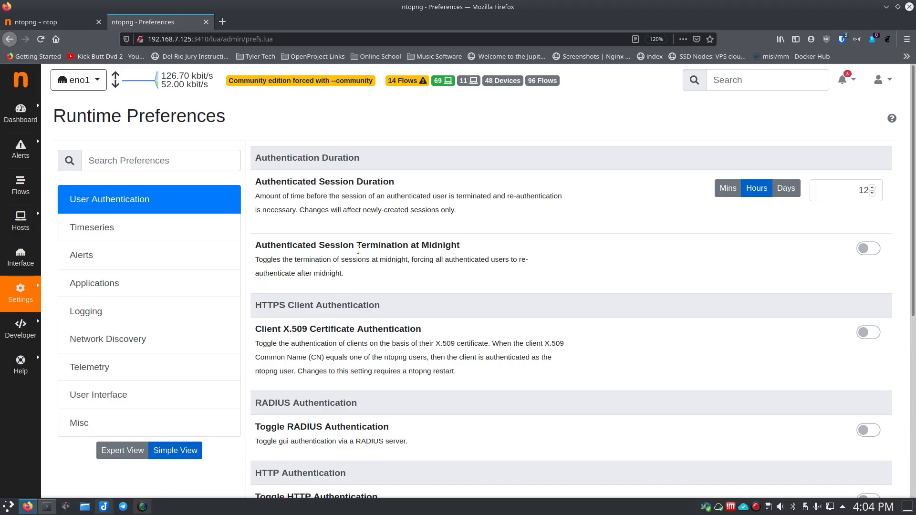
{"action": "scroll", "coordinate": [403, 276], "scroll_direction": "down", "scroll_amount": 6}
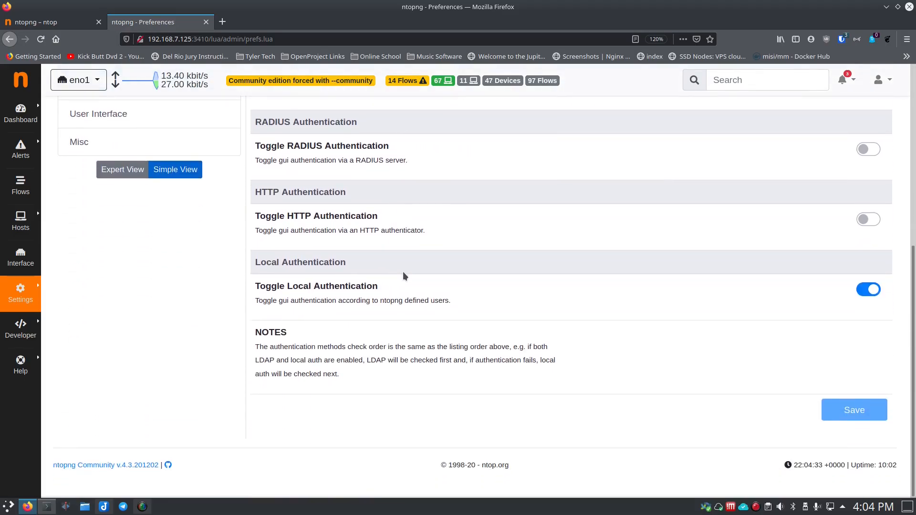
{"action": "scroll", "coordinate": [403, 275], "scroll_direction": "up", "scroll_amount": 6}
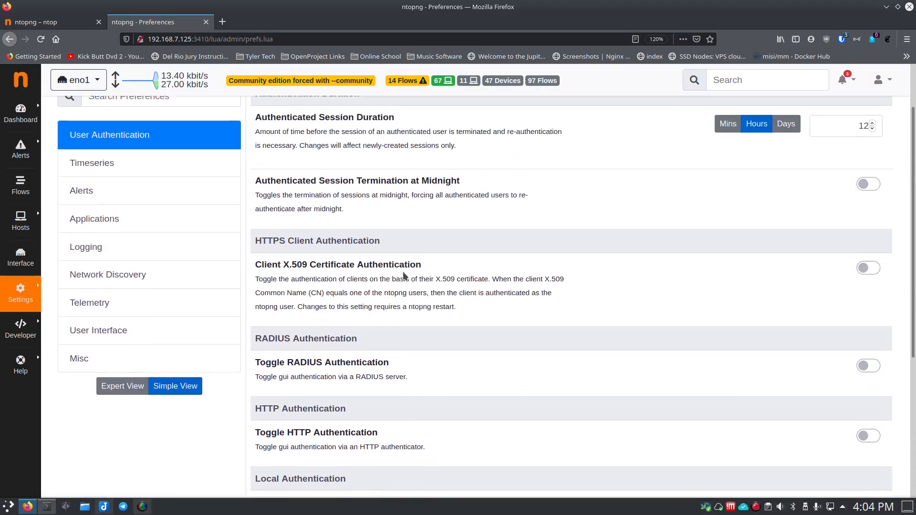
Step: Review the Timeseries, Applications, Logging, Network Discovery and Telemetry sections of the runtime preferences
{"action": "left_click", "coordinate": [108, 228]}
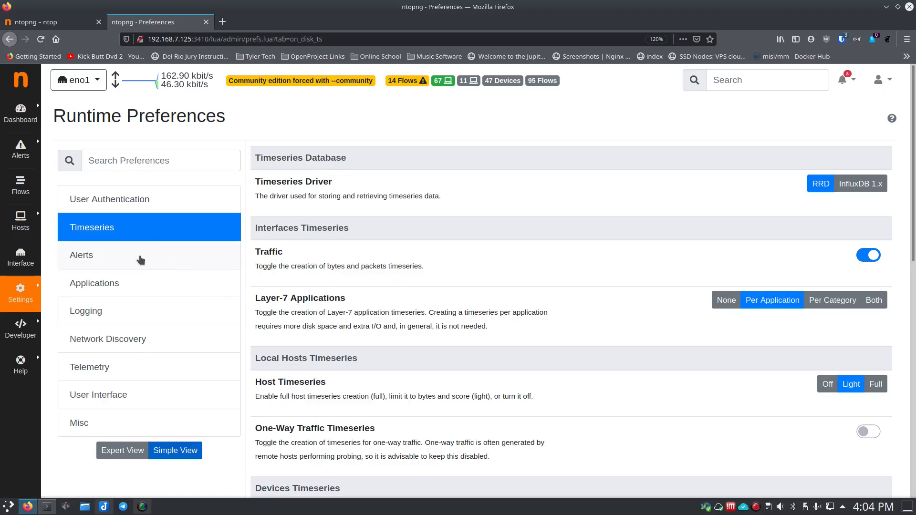
{"action": "left_click", "coordinate": [130, 283]}
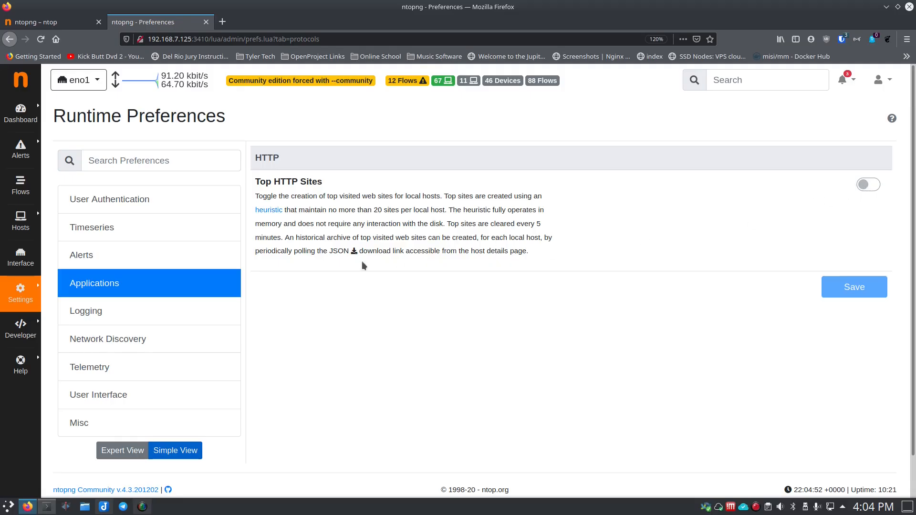
{"action": "left_click", "coordinate": [108, 313]}
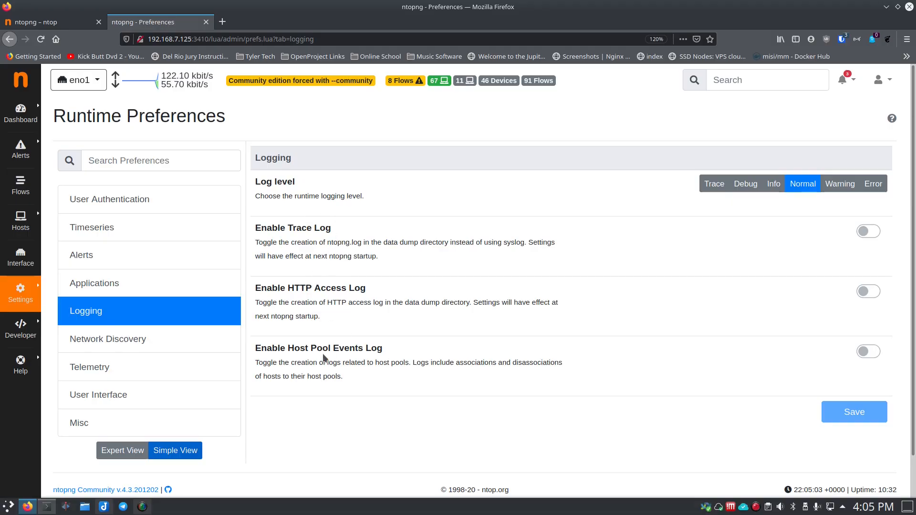
{"action": "left_click", "coordinate": [123, 349]}
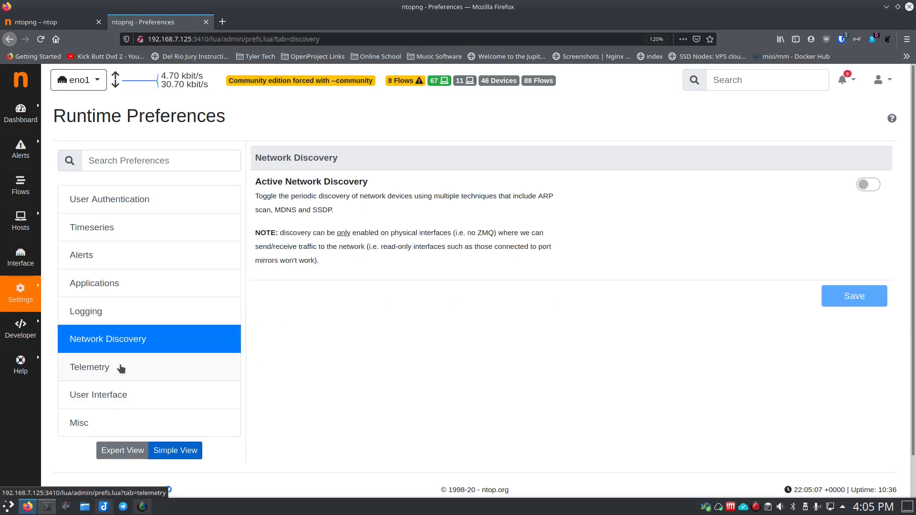
{"action": "left_click", "coordinate": [121, 369]}
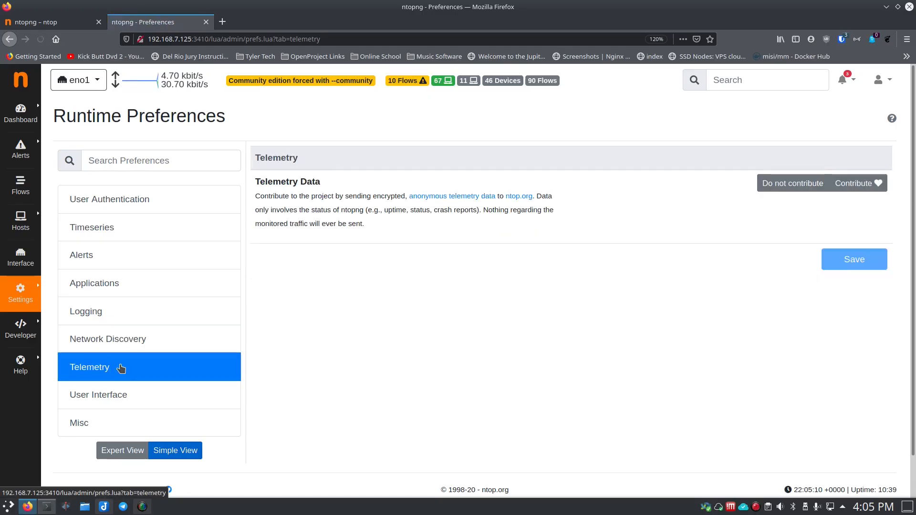
Step: Try the Dark theme in the User Interface preferences by saving it, and restore and save the Default theme
{"action": "left_click", "coordinate": [115, 399]}
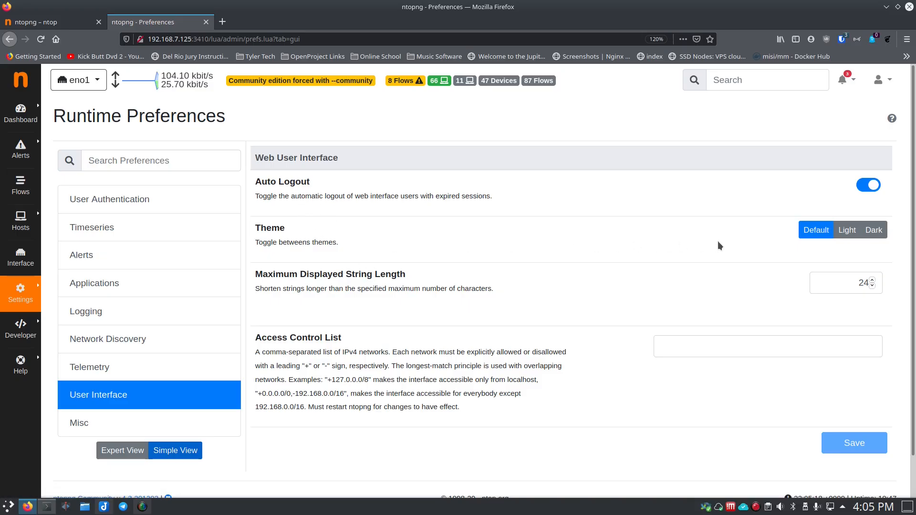
{"action": "left_click", "coordinate": [867, 236]}
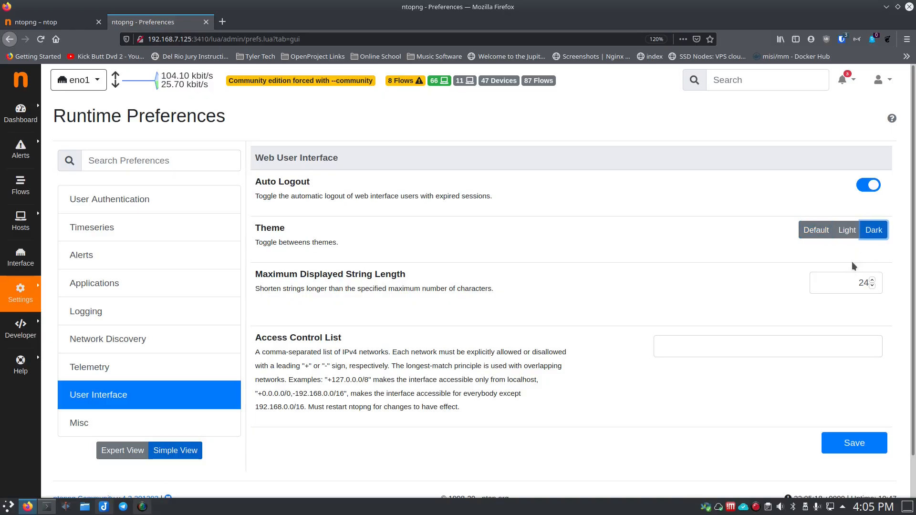
{"action": "left_click", "coordinate": [848, 441]}
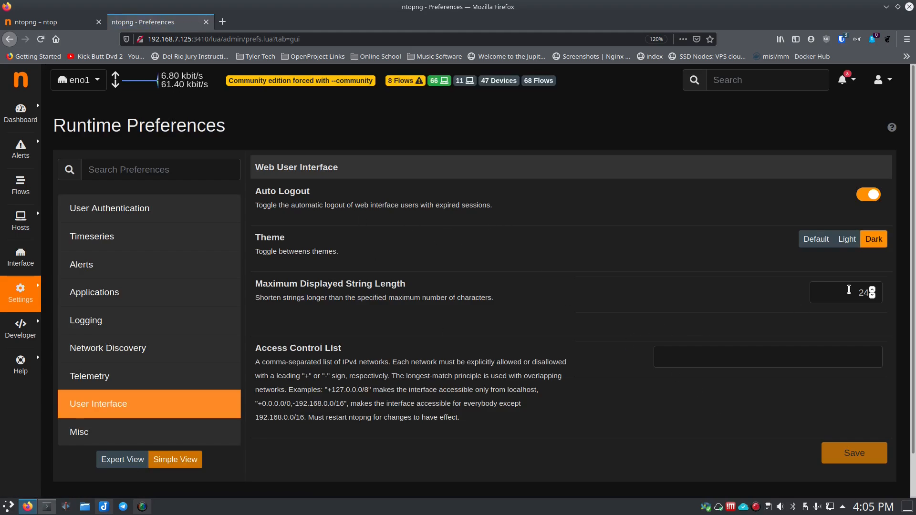
{"action": "left_click", "coordinate": [817, 242]}
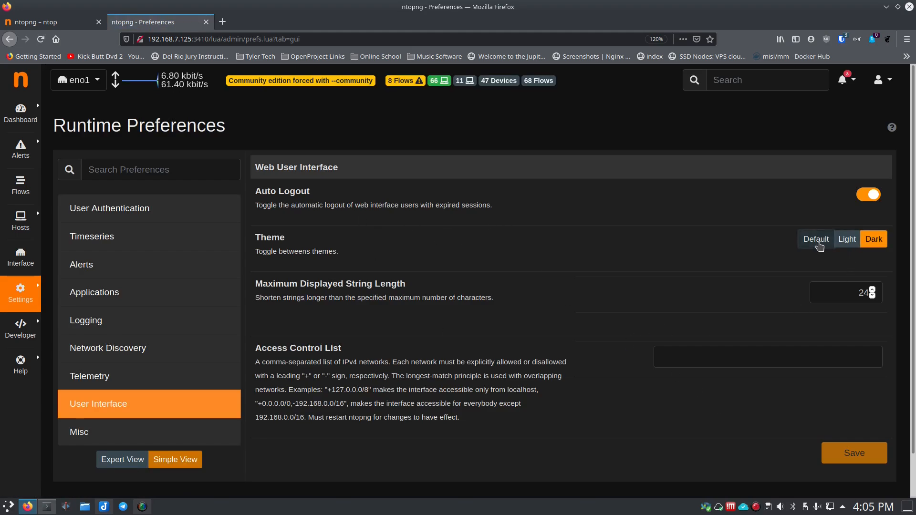
{"action": "left_click", "coordinate": [848, 452]}
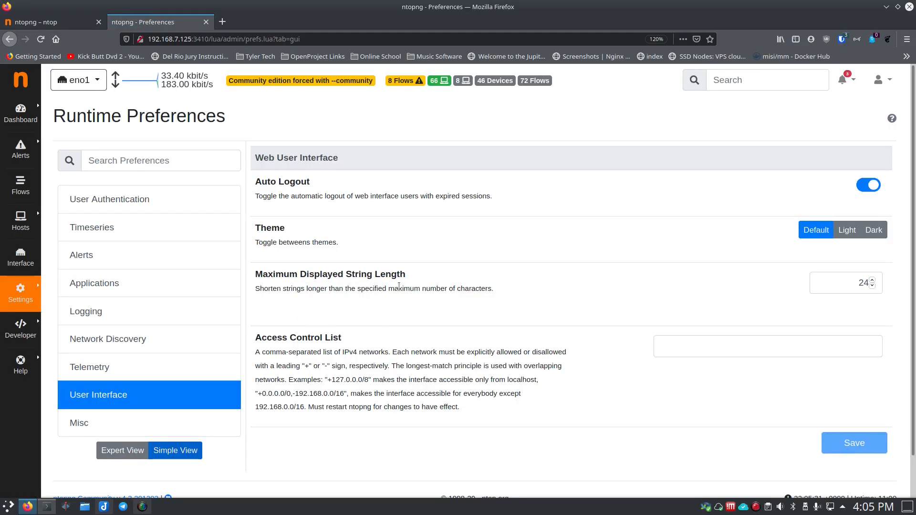
Step: Review the remaining User Interface options and the Misc section of the runtime preferences, and return to User Authentication
{"action": "scroll", "coordinate": [328, 309], "scroll_direction": "down", "scroll_amount": 2}
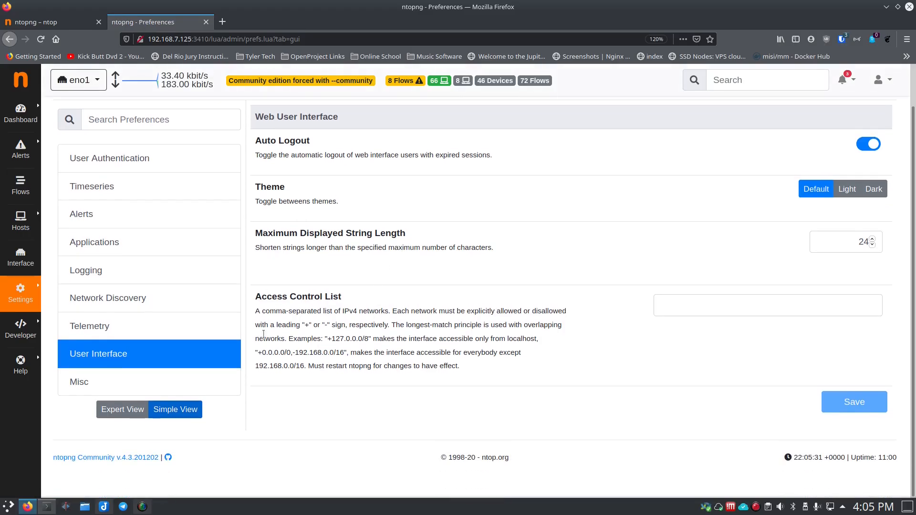
{"action": "left_click", "coordinate": [100, 382]}
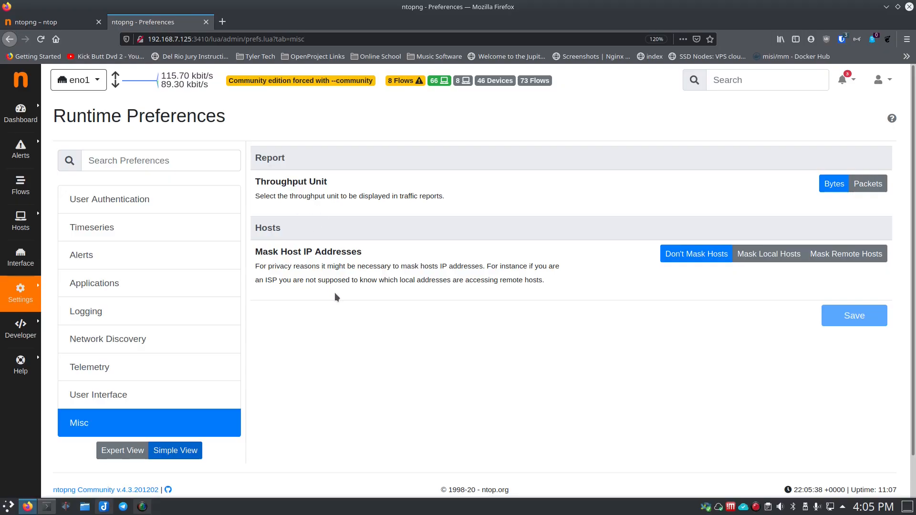
{"action": "left_click", "coordinate": [128, 204]}
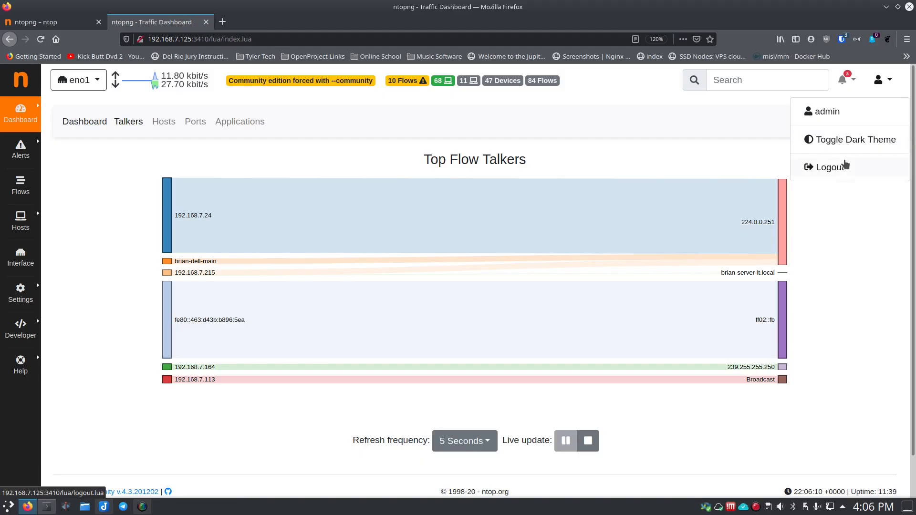
Step: Close the account menu and review the dashboard's Hosts, Ports and Applications charts, returning to Hosts
{"action": "left_click", "coordinate": [750, 80]}
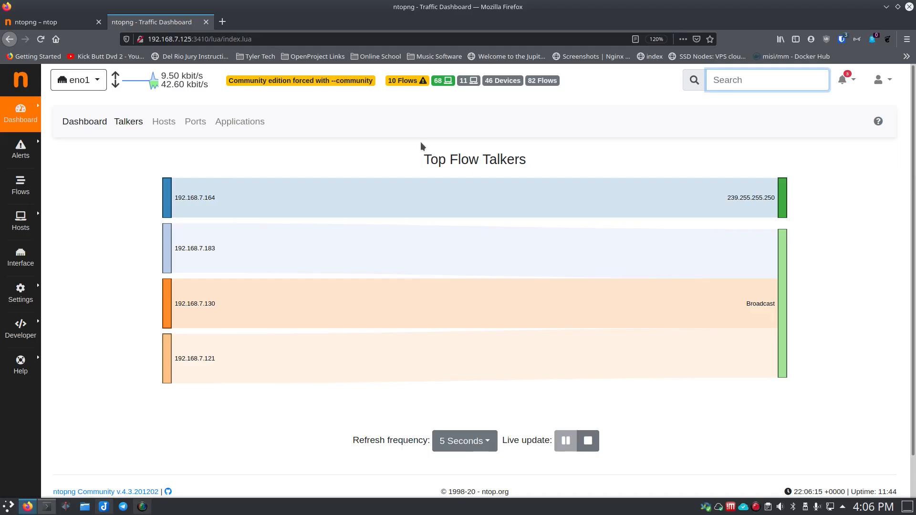
{"action": "left_click", "coordinate": [167, 125]}
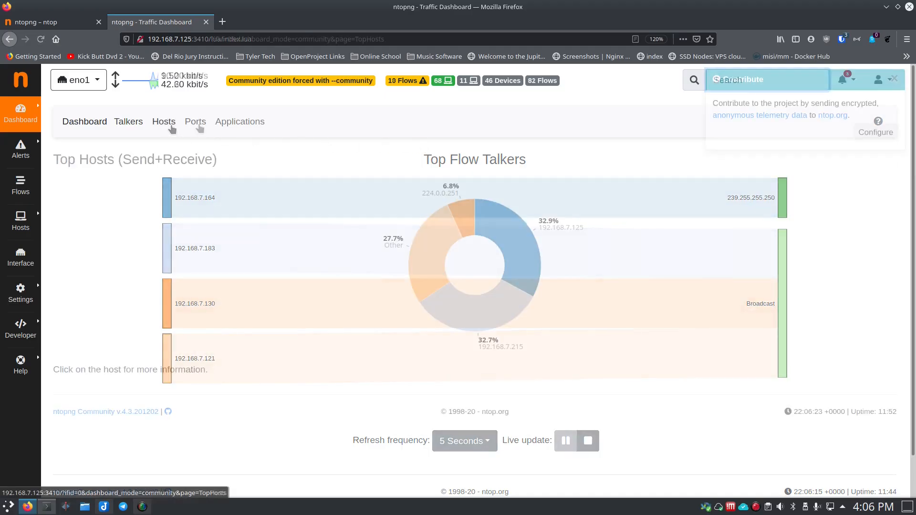
{"action": "left_click", "coordinate": [199, 125]}
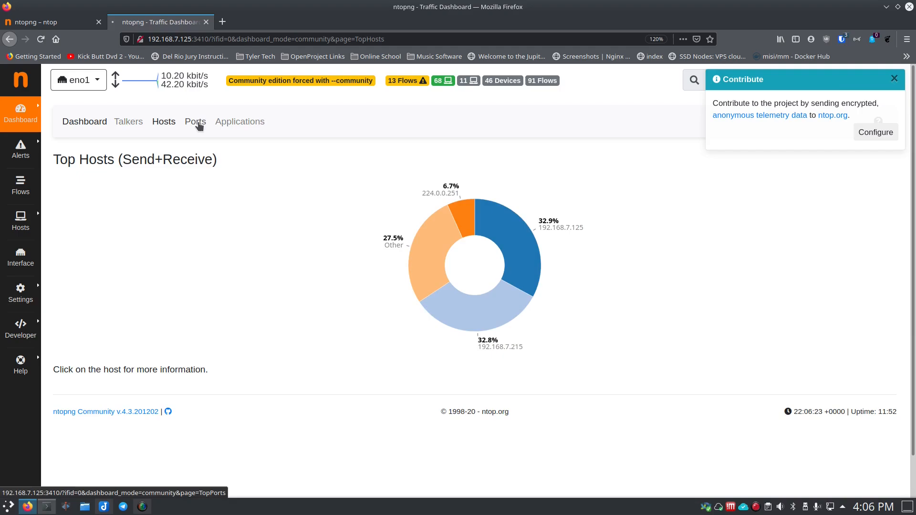
{"action": "left_click", "coordinate": [232, 124]}
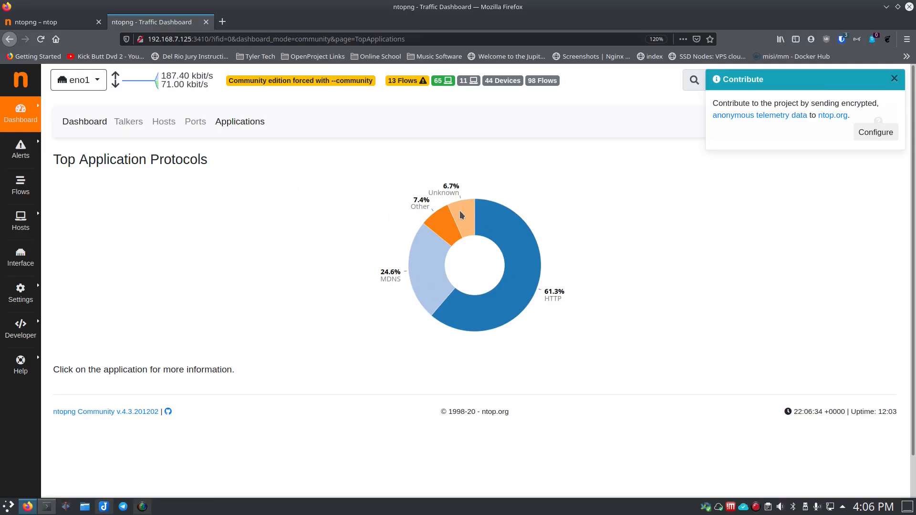
{"action": "left_click", "coordinate": [167, 123]}
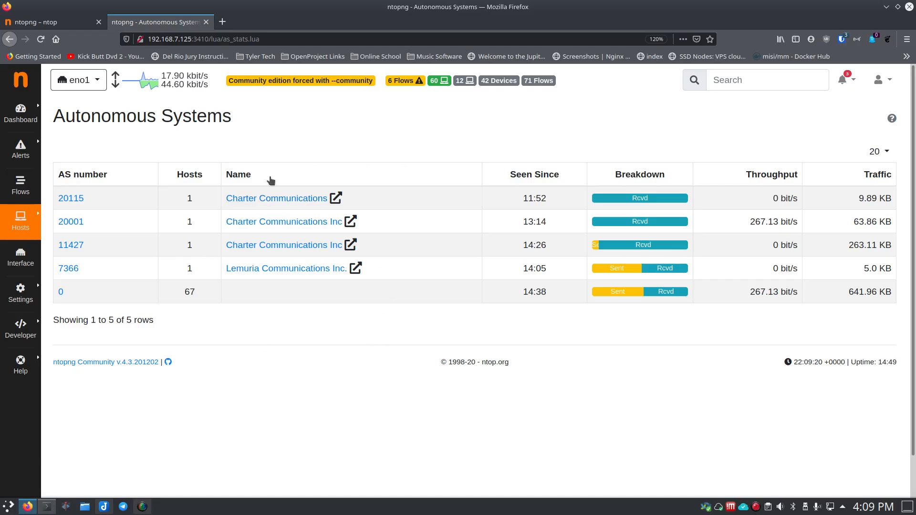
Step: Switch to the Konsole terminal and open docker-compose.yml in nano
{"action": "left_click", "coordinate": [47, 507]}
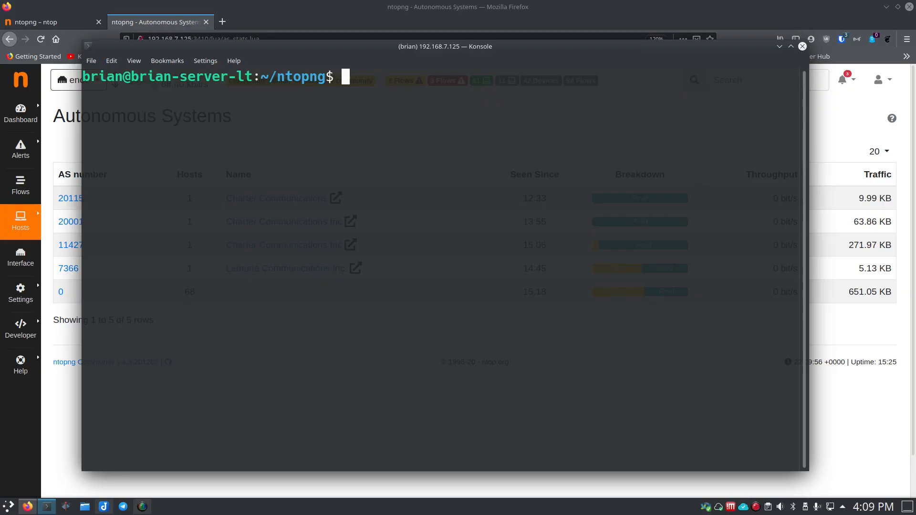
{"action": "type", "text": "nano do"}
{"action": "key", "text": "Tab"}
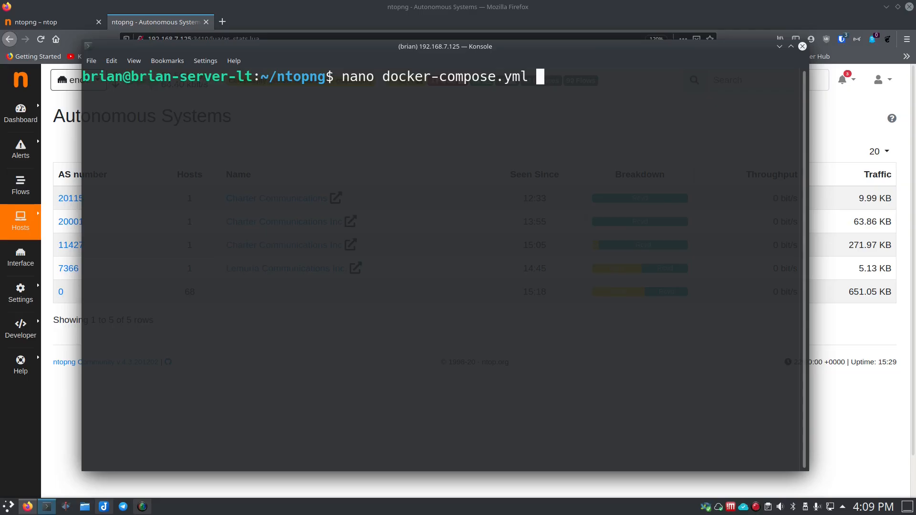
{"action": "key", "text": "Return"}
Step: Go to the ntopng service's command line and examine its startup options
{"action": "key", "text": "Down"}
{"action": "key", "text": "Down"}
{"action": "key", "text": "Down"}
{"action": "key", "text": "Down"}
{"action": "key", "text": "Down"}
{"action": "key", "text": "Down"}
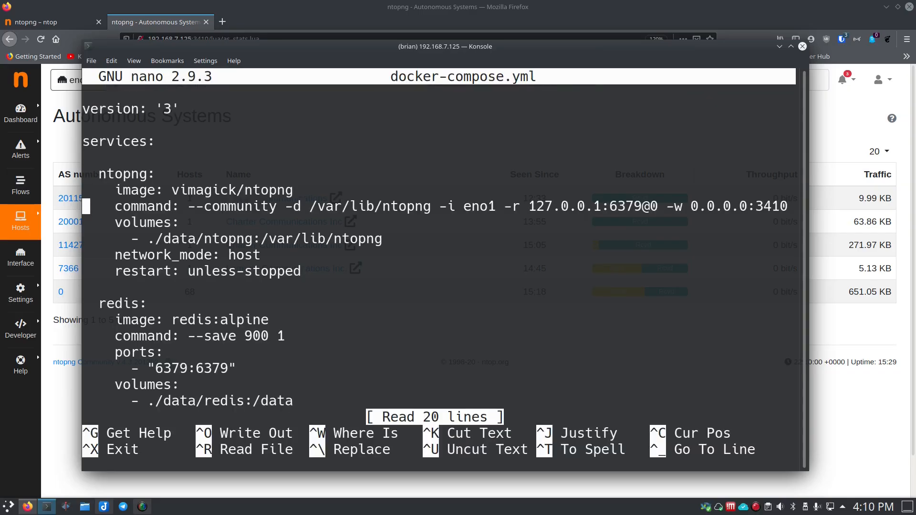
{"action": "key", "text": "Right"}
{"action": "key", "text": "Right"}
{"action": "key", "text": "Right"}
{"action": "key", "text": "Right"}
{"action": "key", "text": "Right"}
{"action": "key", "text": "Right"}
{"action": "key", "text": "Right"}
{"action": "key", "text": "Right"}
{"action": "key", "text": "Right"}
{"action": "key", "text": "Right"}
{"action": "key", "text": "Right"}
{"action": "key", "text": "Right"}
{"action": "key", "text": "Right"}
{"action": "key", "text": "Right"}
{"action": "key", "text": "Right"}
{"action": "key", "text": "Right"}
{"action": "key", "text": "Right"}
{"action": "key", "text": "Right"}
{"action": "key", "text": "Right"}
{"action": "key", "text": "Right"}
{"action": "key", "text": "Right"}
{"action": "key", "text": "Right"}
{"action": "key", "text": "Right"}
{"action": "key", "text": "Right"}
{"action": "key", "text": "Right"}
{"action": "key", "text": "Right"}
{"action": "key", "text": "Right"}
{"action": "key", "text": "Right"}
{"action": "key", "text": "Right"}
{"action": "key", "text": "Right"}
{"action": "key", "text": "Right"}
{"action": "key", "text": "Right"}
{"action": "key", "text": "Right"}
{"action": "key", "text": "Right"}
{"action": "key", "text": "Right"}
{"action": "key", "text": "Right"}
{"action": "key", "text": "Right"}
{"action": "key", "text": "Right"}
{"action": "key", "text": "Right"}
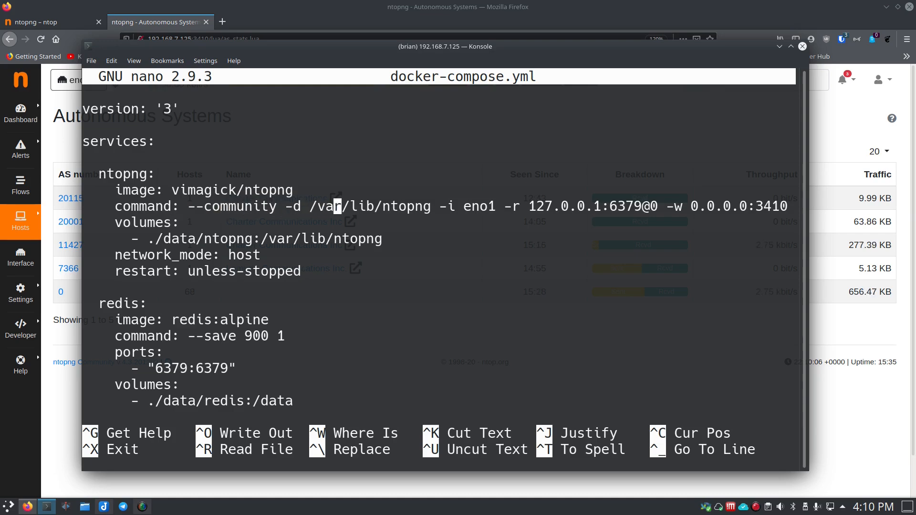
{"action": "key", "text": "Right"}
{"action": "key", "text": "Right"}
{"action": "key", "text": "Right"}
{"action": "key", "text": "Right"}
{"action": "key", "text": "Right"}
{"action": "key", "text": "Right"}
{"action": "key", "text": "Right"}
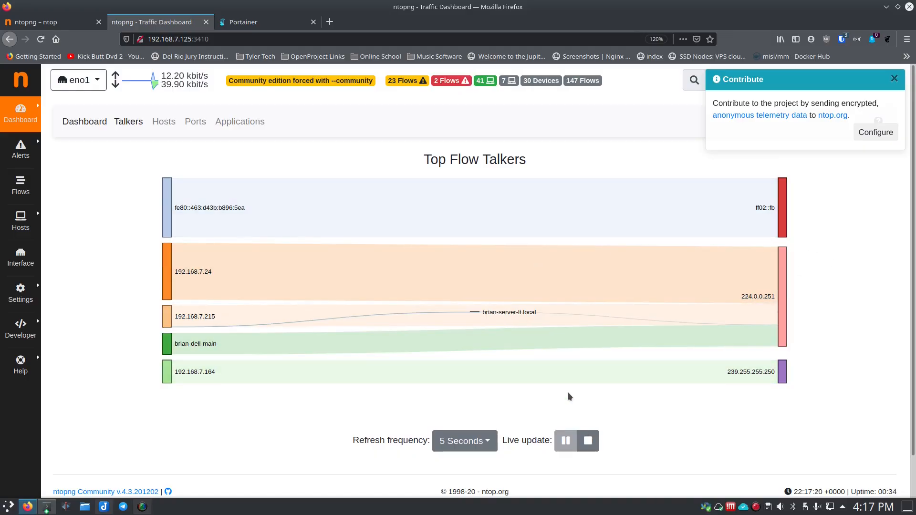
Step: Stop and resume the live update of the Top Flow Talkers chart and set its refresh frequency to 5 seconds
{"action": "left_click", "coordinate": [888, 84]}
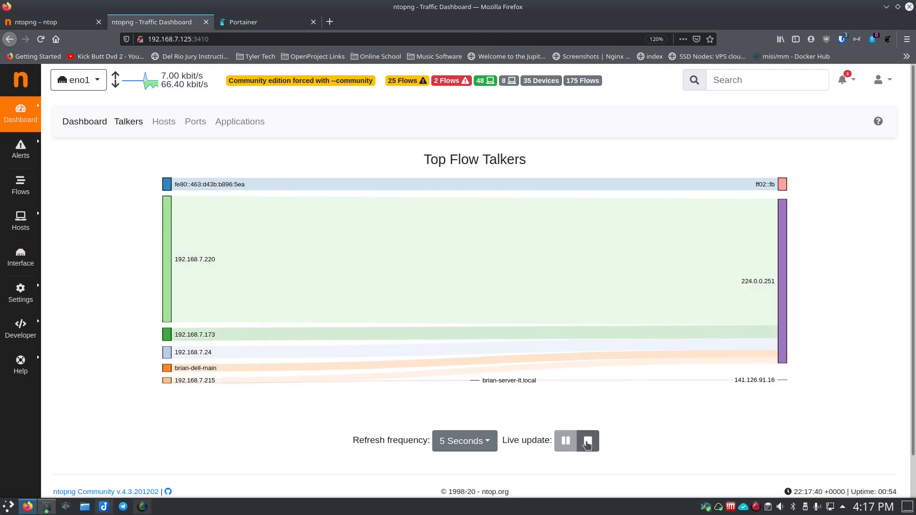
{"action": "left_click", "coordinate": [587, 444]}
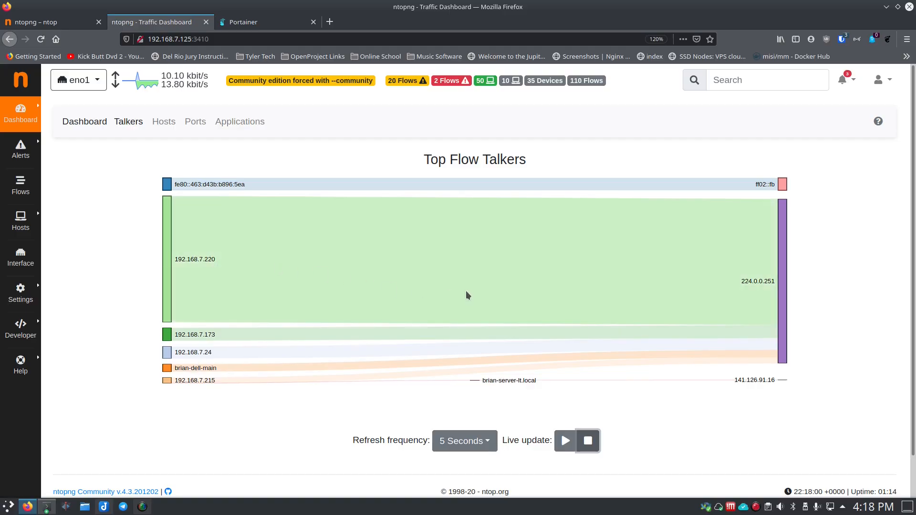
{"action": "left_click", "coordinate": [565, 441]}
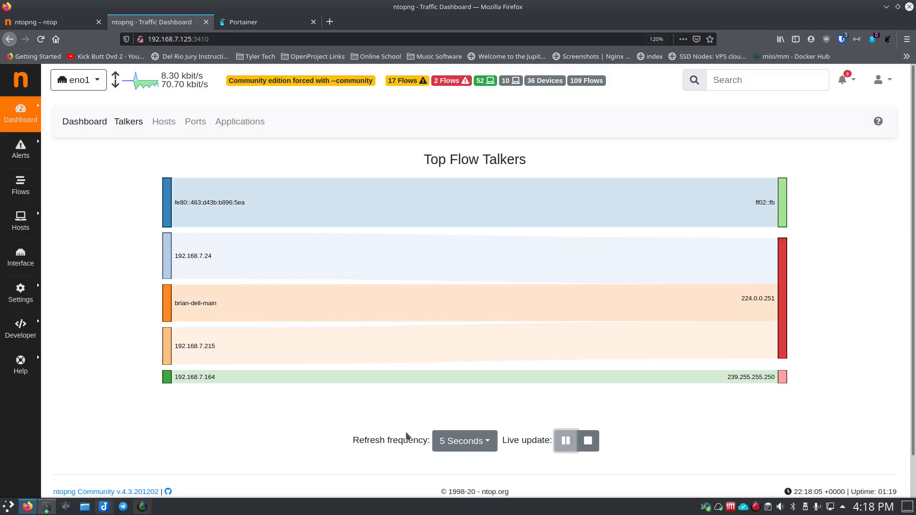
{"action": "left_click", "coordinate": [485, 443]}
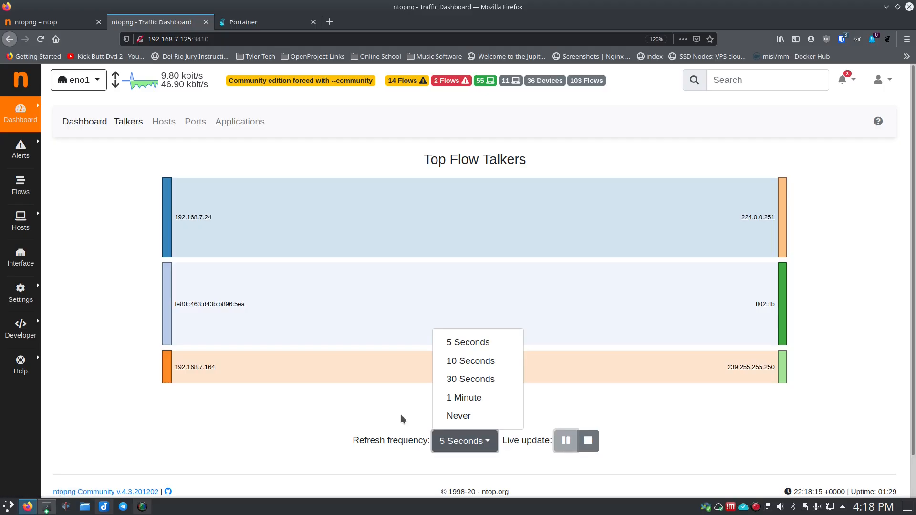
{"action": "left_click", "coordinate": [458, 343]}
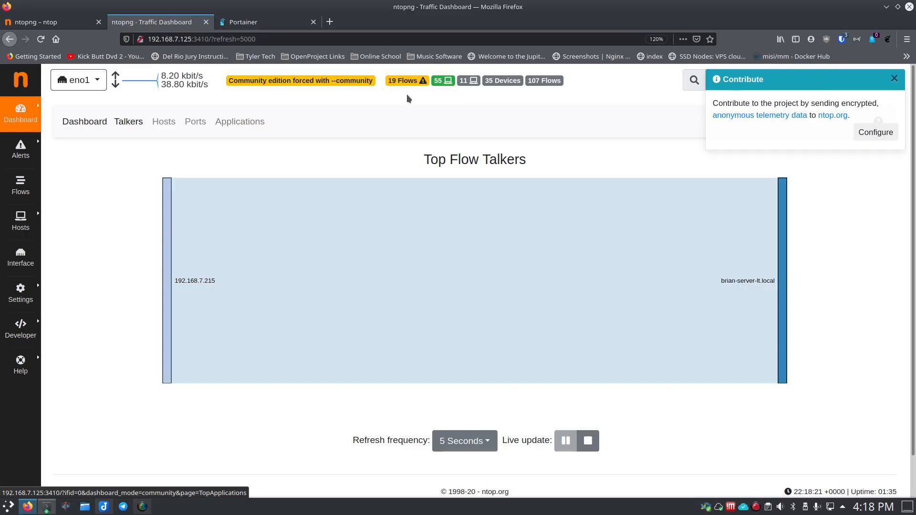
Step: Dismiss the Contribute notice, and view and close the news notifications from the ntop Blog
{"action": "left_click", "coordinate": [895, 79]}
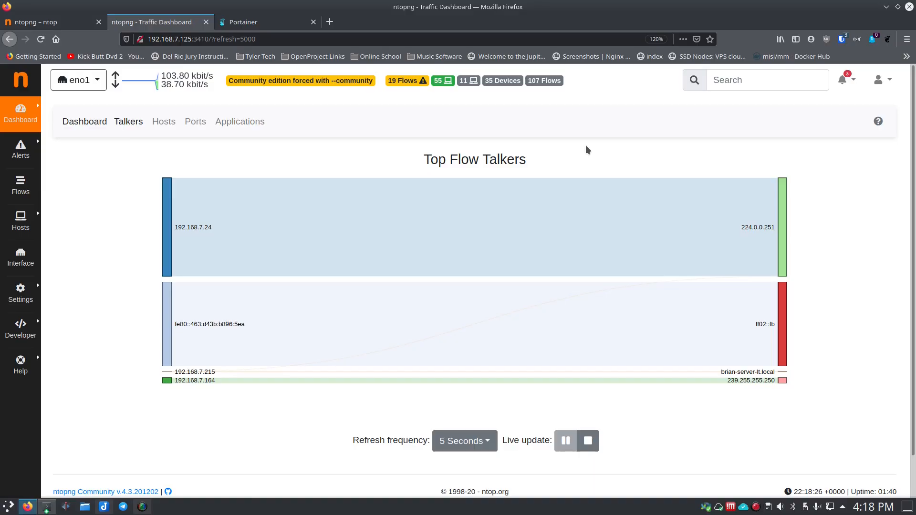
{"action": "left_click", "coordinate": [843, 81]}
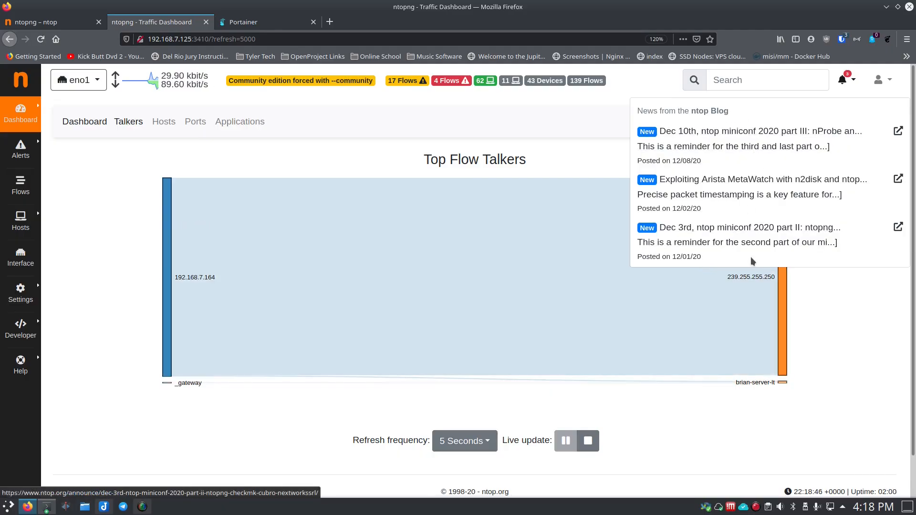
{"action": "left_click", "coordinate": [877, 296]}
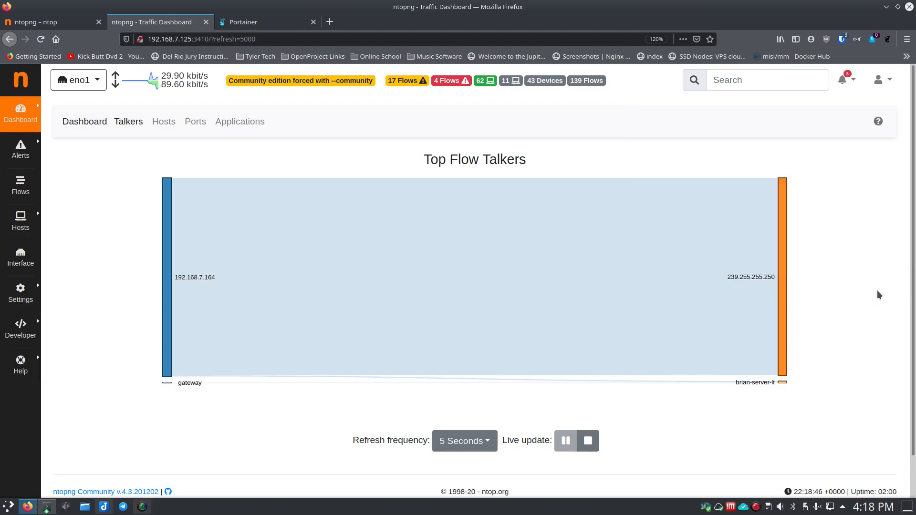